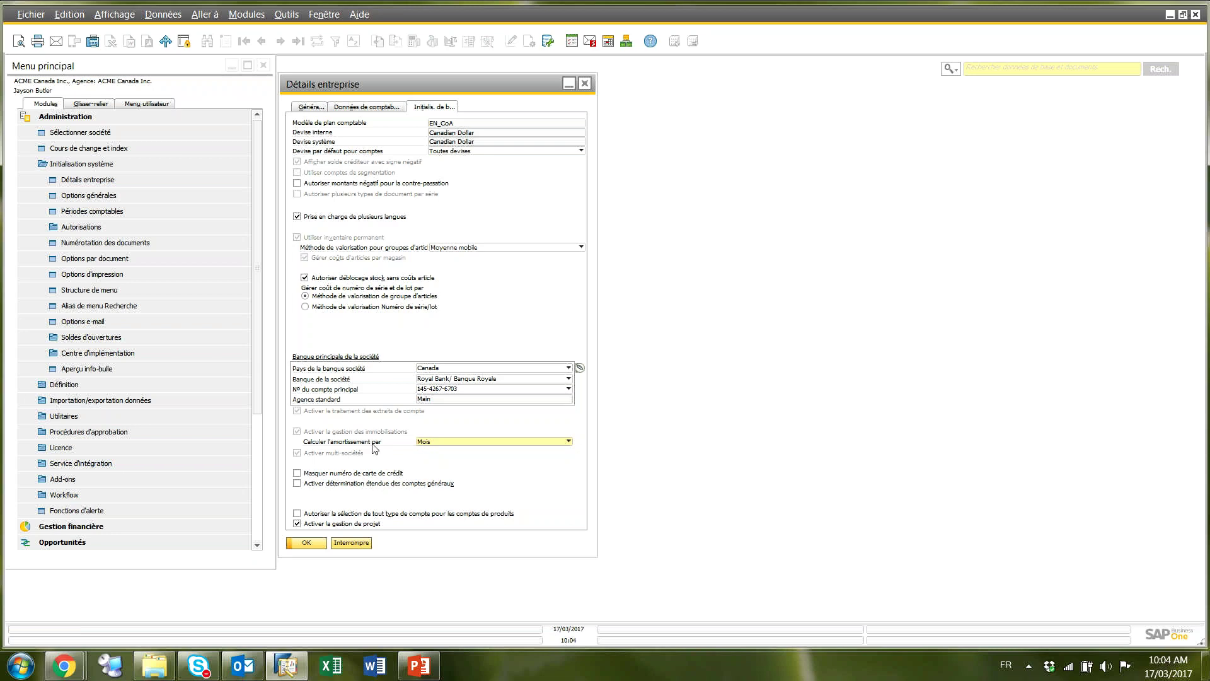
Check the available depreciation calculation periods under Calculer l'amortissement par in the company details, and close the company details
{"action": "left_click", "coordinate": [438, 442]}
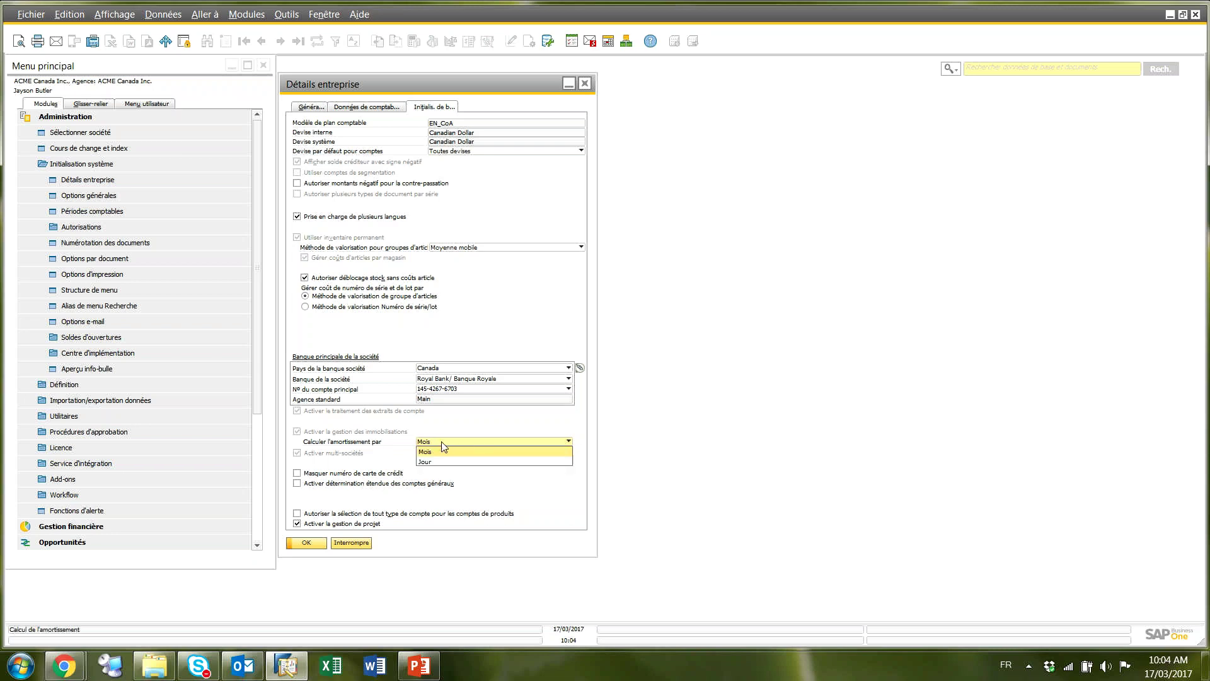
{"action": "left_click", "coordinate": [434, 443]}
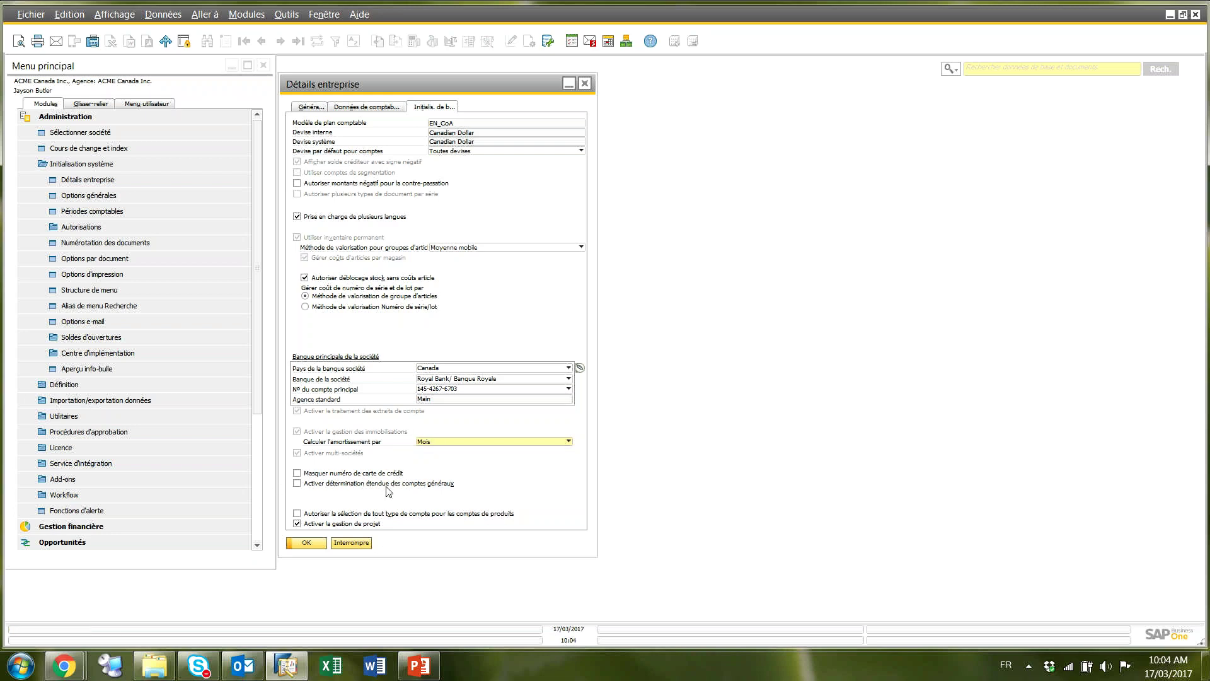
{"action": "left_click", "coordinate": [301, 543]}
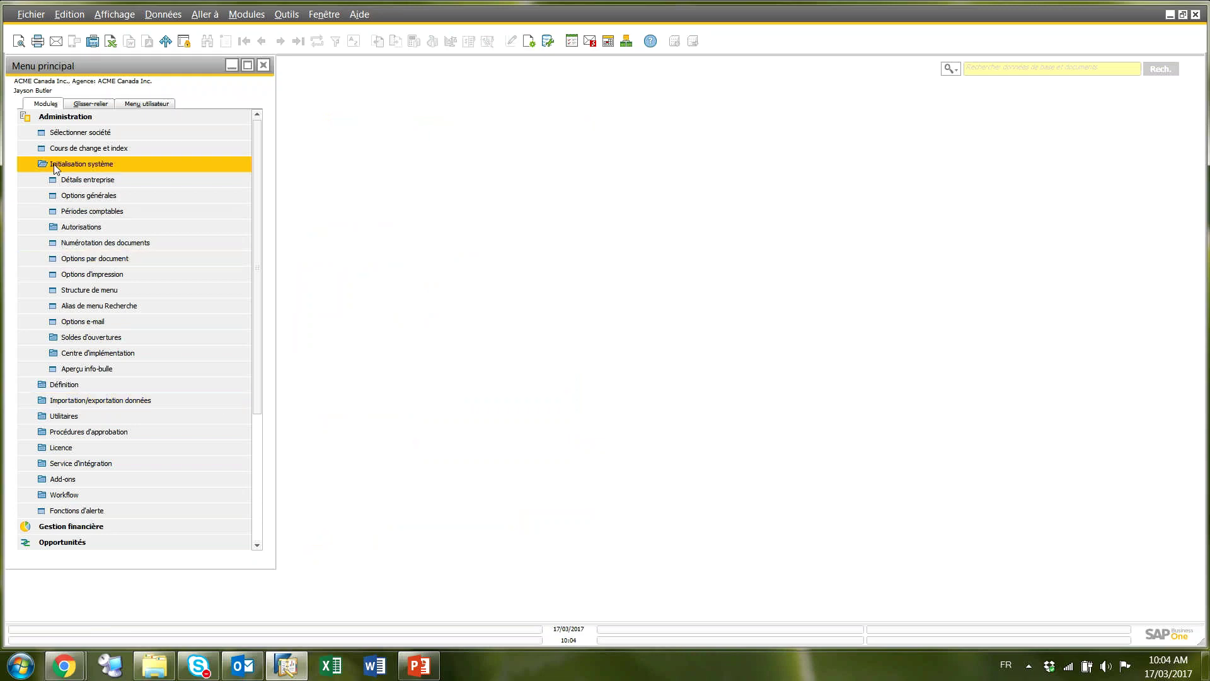
Open the fixed-asset account determination setup (Détermination des comptes) and examine the accounts assigned to the FA Motors record
{"action": "left_click", "coordinate": [60, 385]}
{"action": "left_click", "coordinate": [79, 414]}
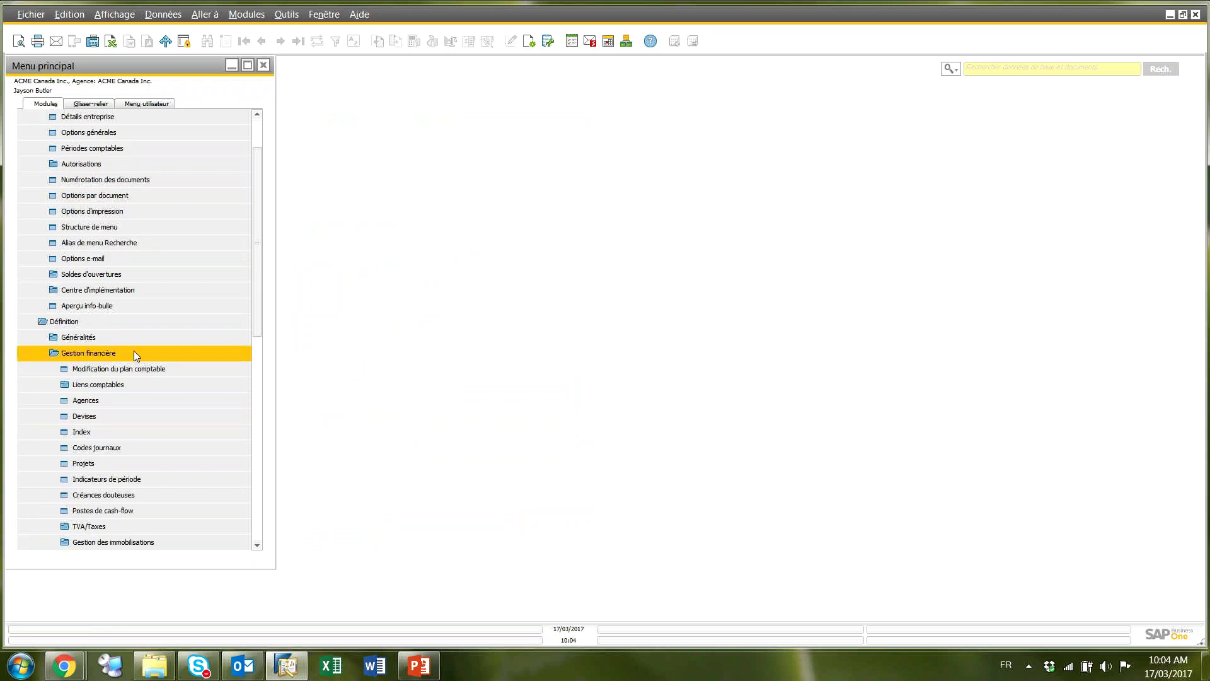
{"action": "left_click_drag", "start_coordinate": [259, 297], "coordinate": [231, 377]}
{"action": "left_click", "coordinate": [138, 369]}
{"action": "left_click", "coordinate": [149, 384]}
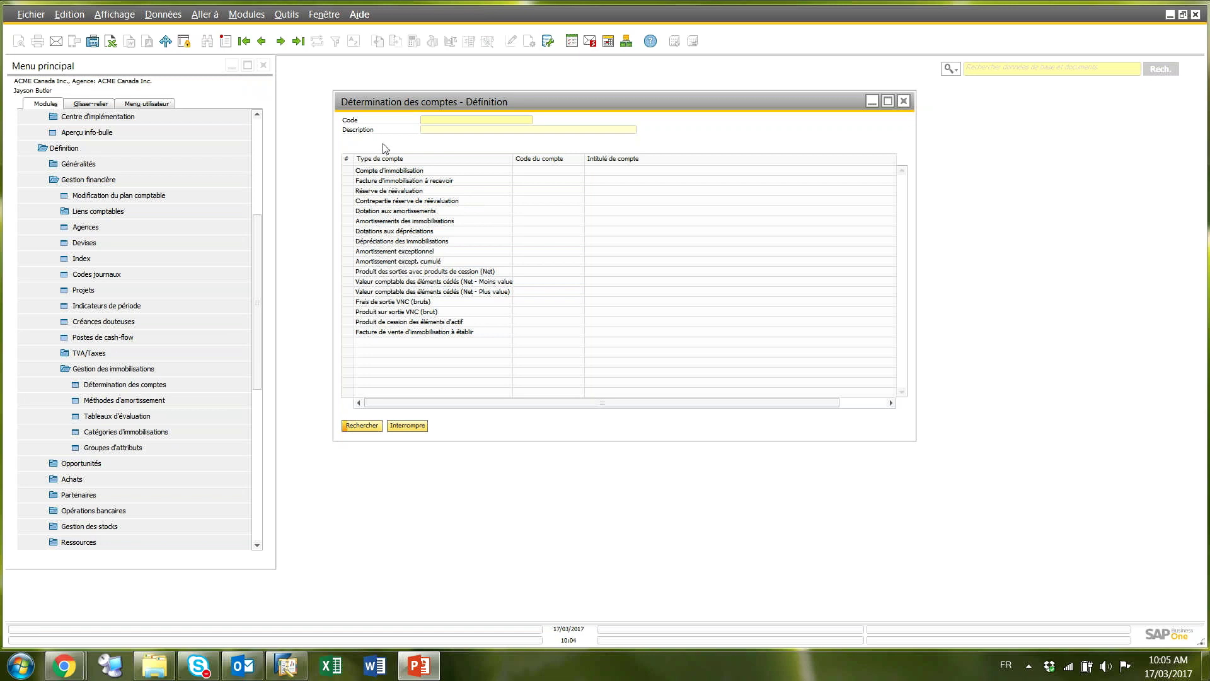
{"action": "left_click", "coordinate": [281, 42]}
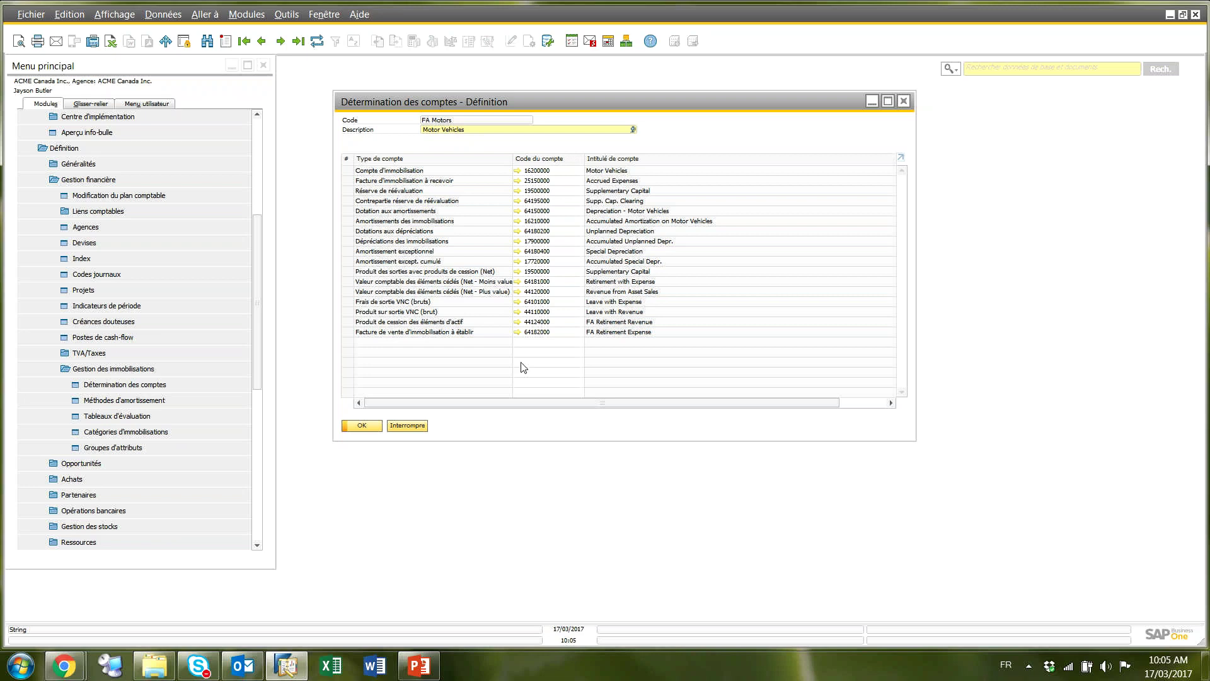
{"action": "left_click", "coordinate": [407, 426]}
Open the depreciation methods definition (Méthodes d'amortissement) and examine the MV_SL method's general and calculation settings
{"action": "left_click", "coordinate": [161, 399]}
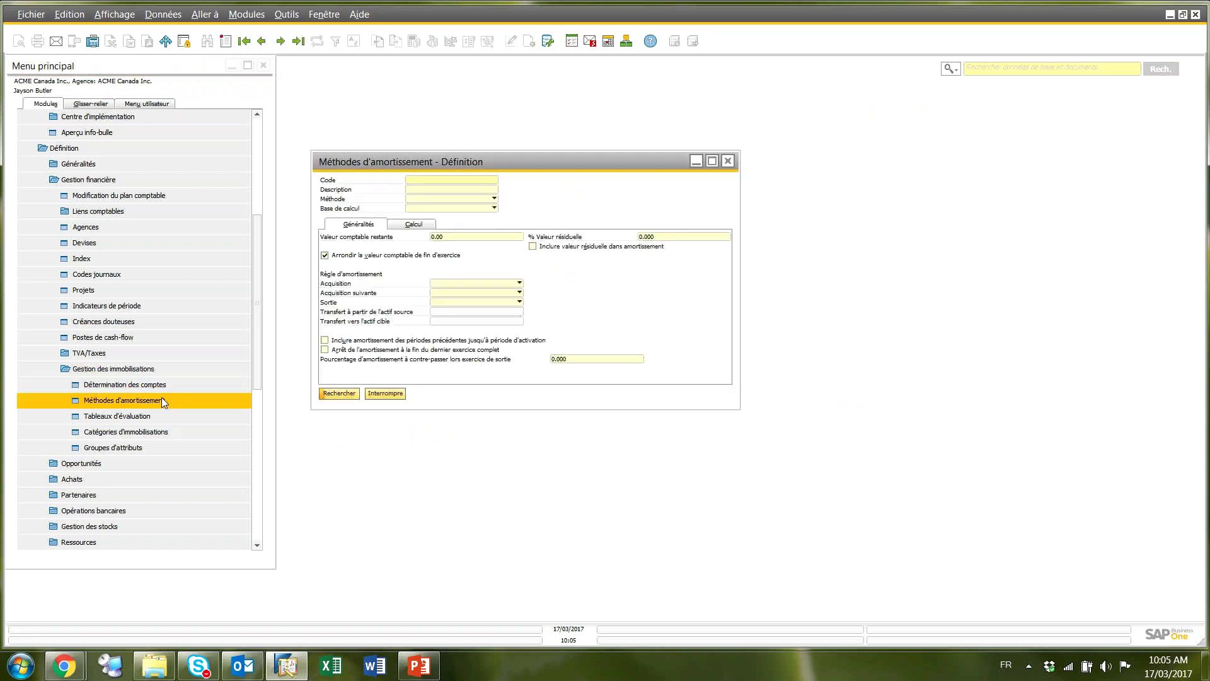
{"action": "left_click", "coordinate": [297, 42]}
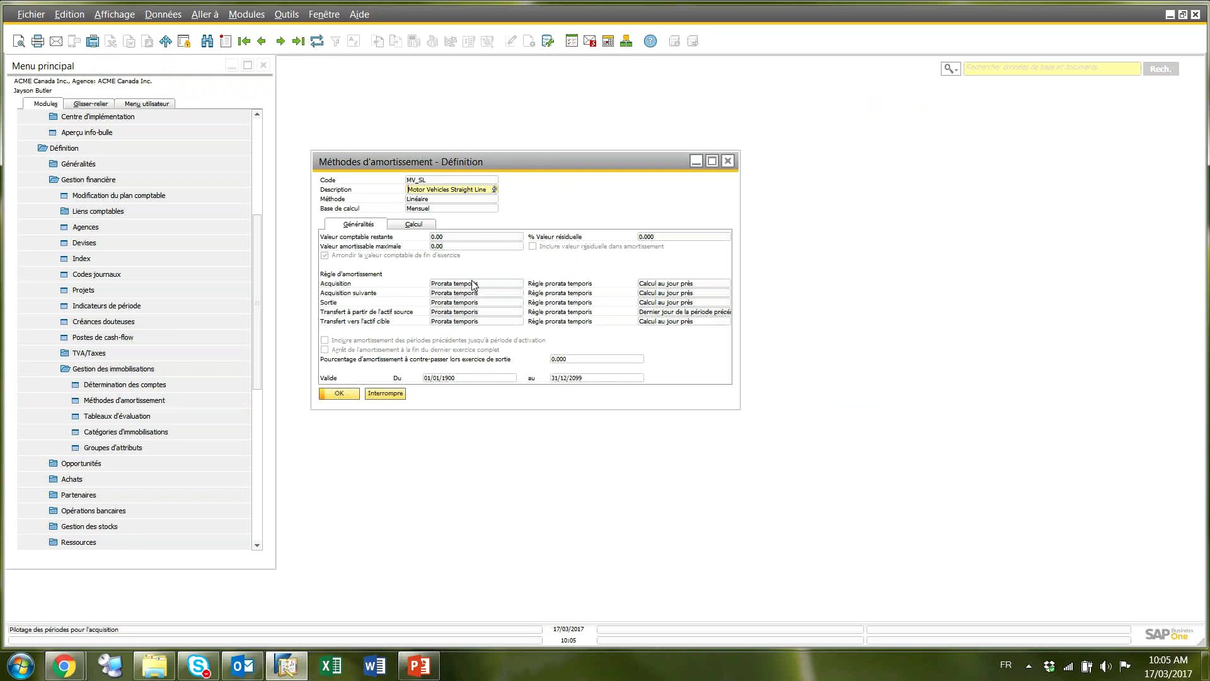
{"action": "left_click", "coordinate": [409, 226]}
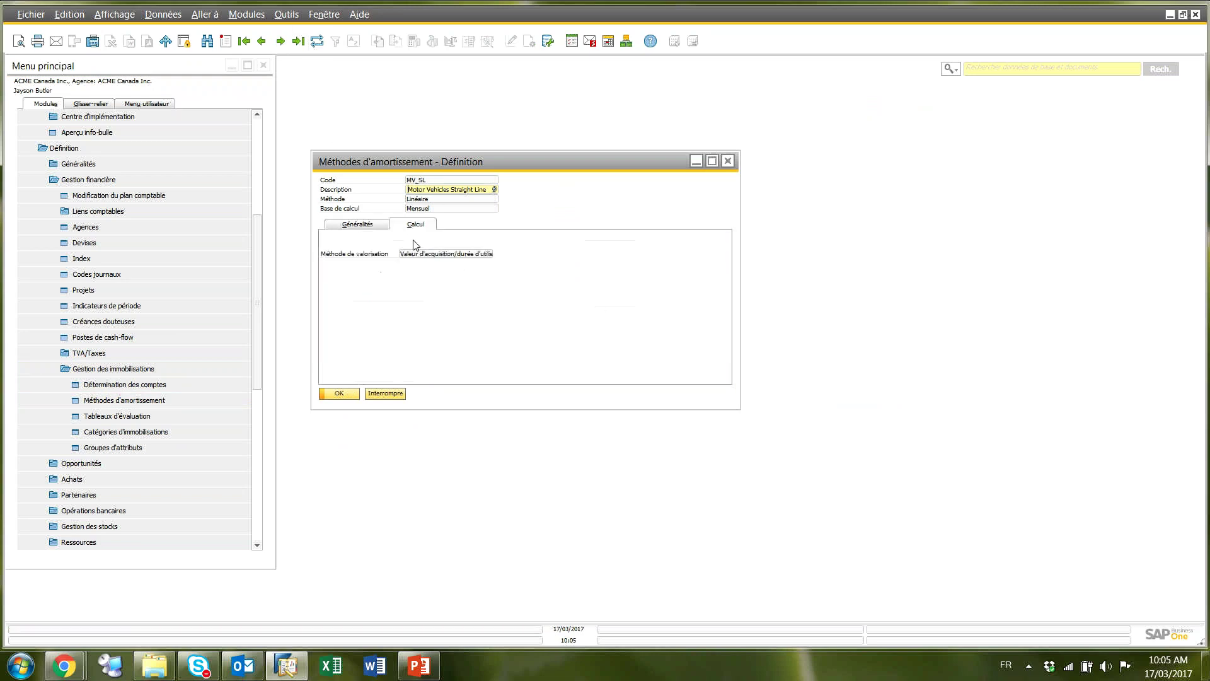
{"action": "left_click", "coordinate": [370, 226]}
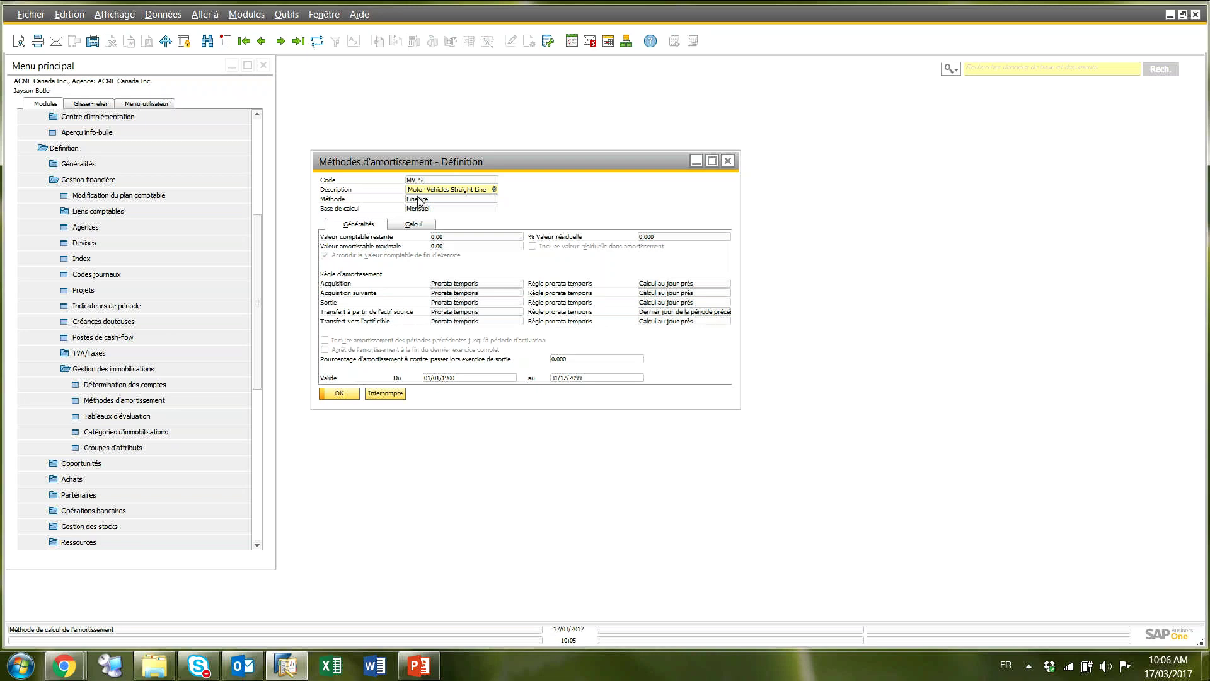
Examine the Méthode choices available in a blank new depreciation method, and discard the blank definition
{"action": "left_click", "coordinate": [229, 42]}
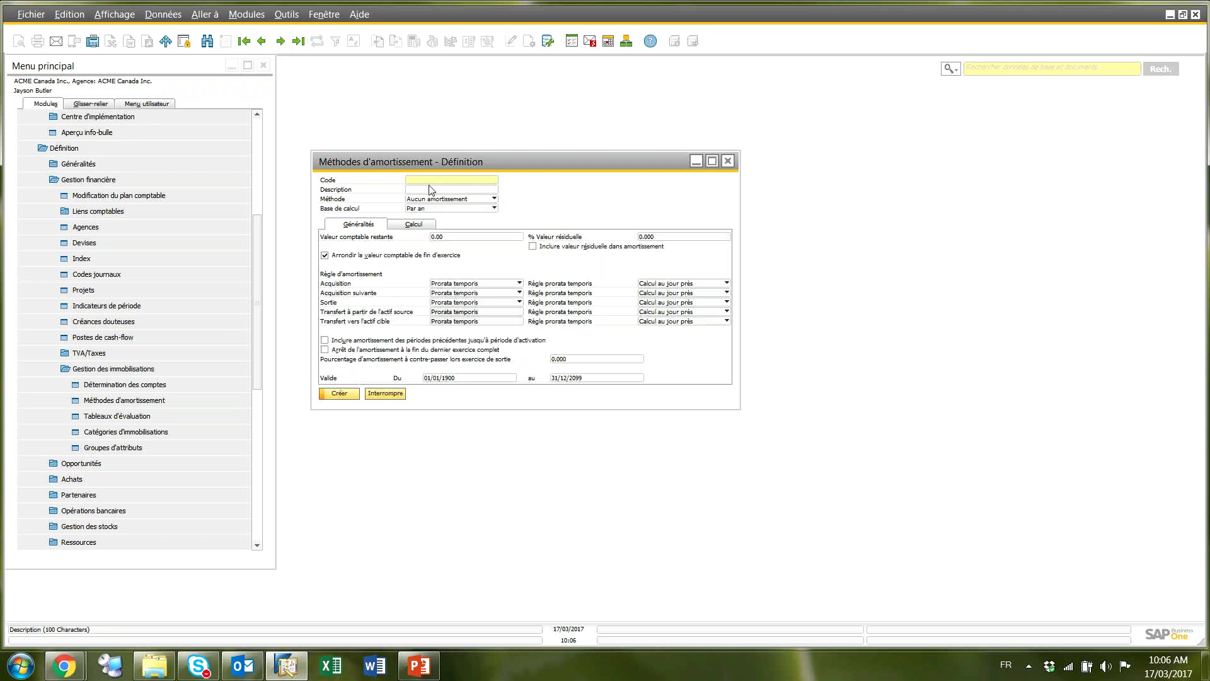
{"action": "left_click", "coordinate": [431, 201]}
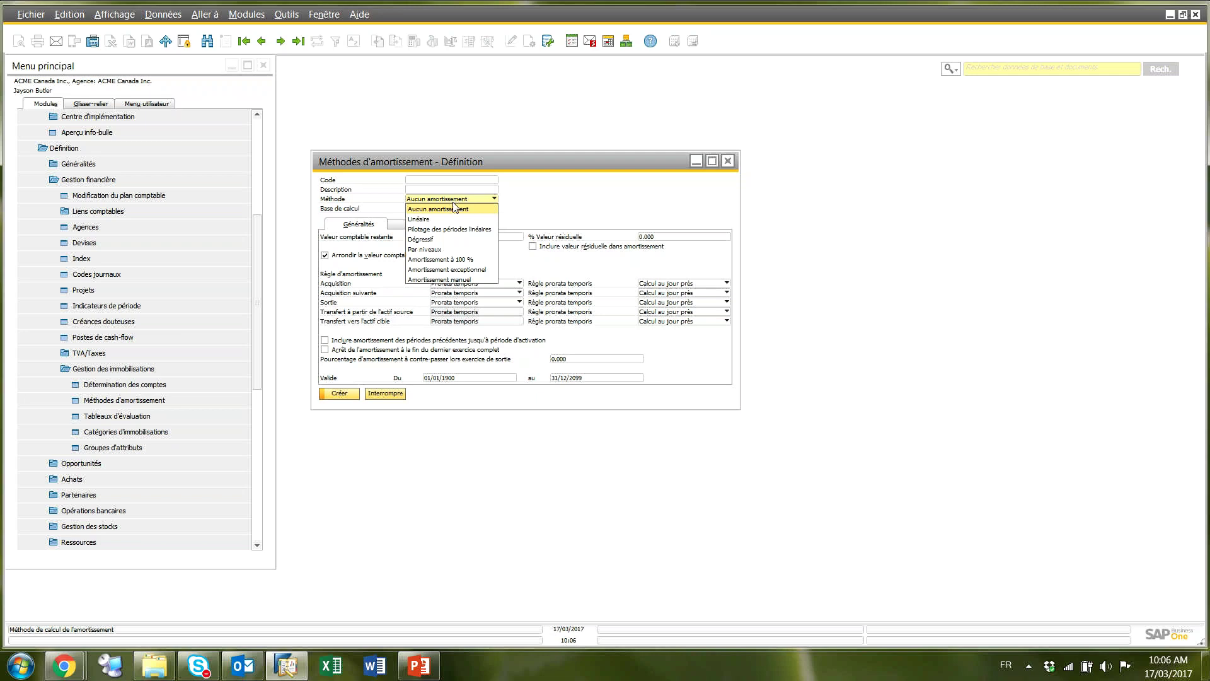
{"action": "left_click", "coordinate": [584, 197]}
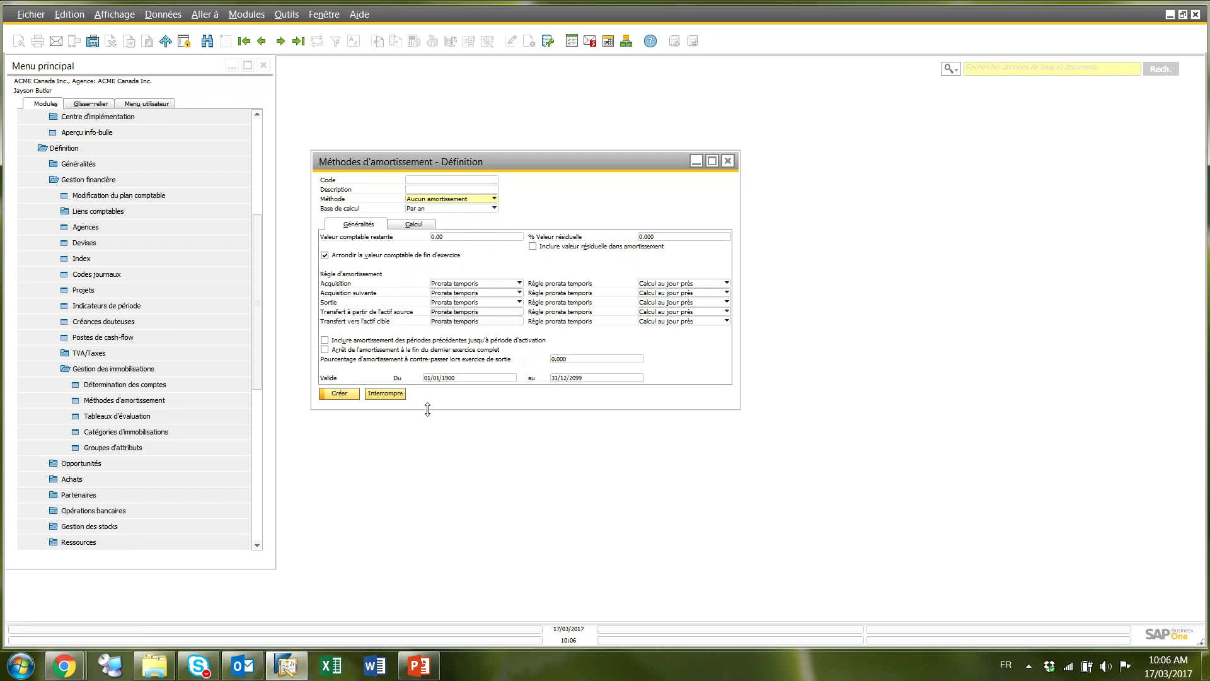
{"action": "left_click", "coordinate": [385, 393]}
Open the depreciation areas definition (Tableaux d'évaluation) and compare the GAAP and Internal records
{"action": "left_click", "coordinate": [143, 416]}
{"action": "left_click", "coordinate": [282, 42]}
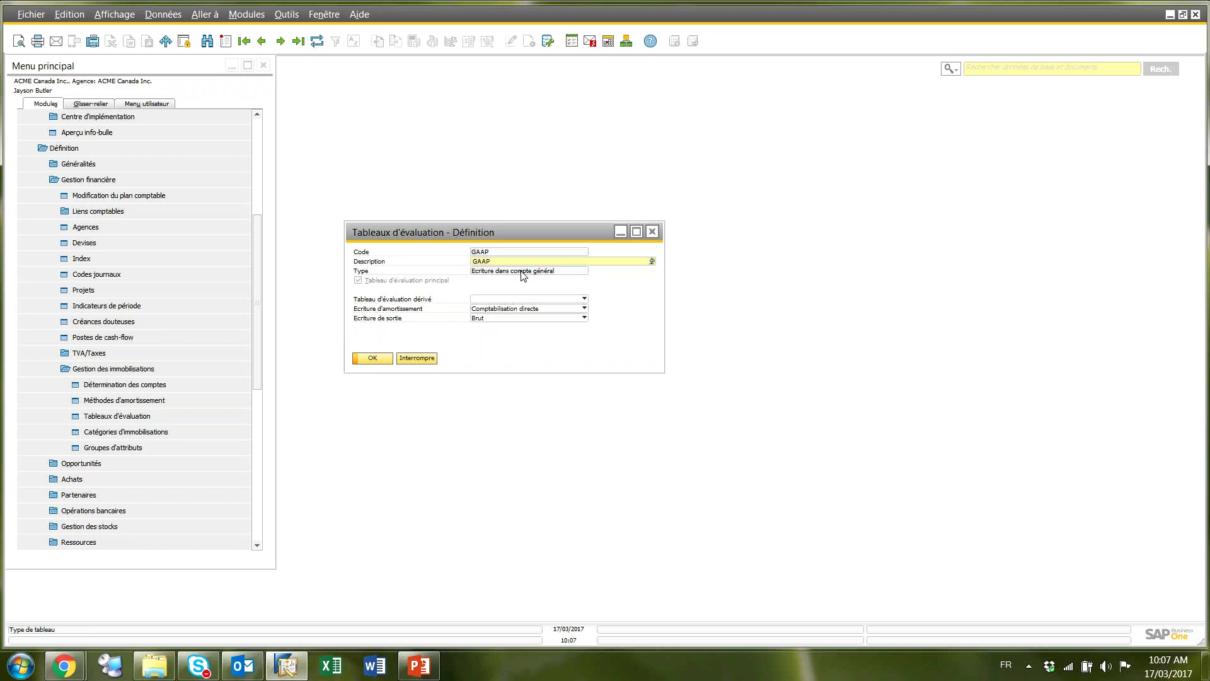
{"action": "left_click", "coordinate": [283, 40]}
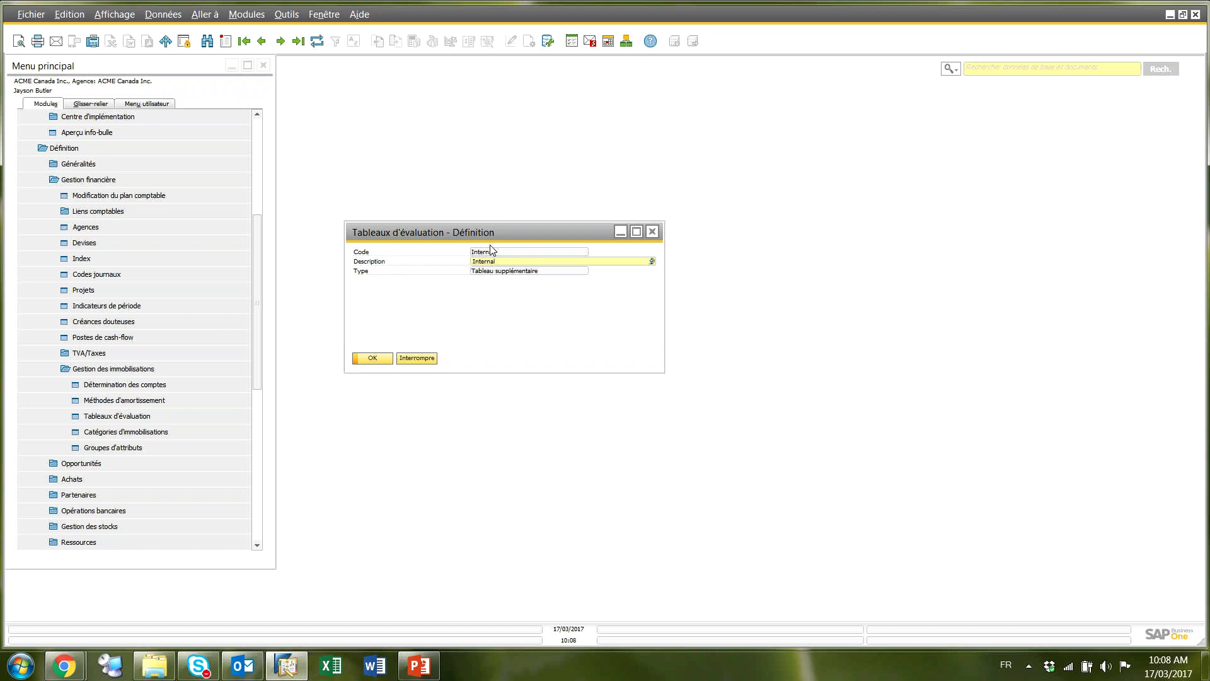
{"action": "left_click", "coordinate": [262, 41]}
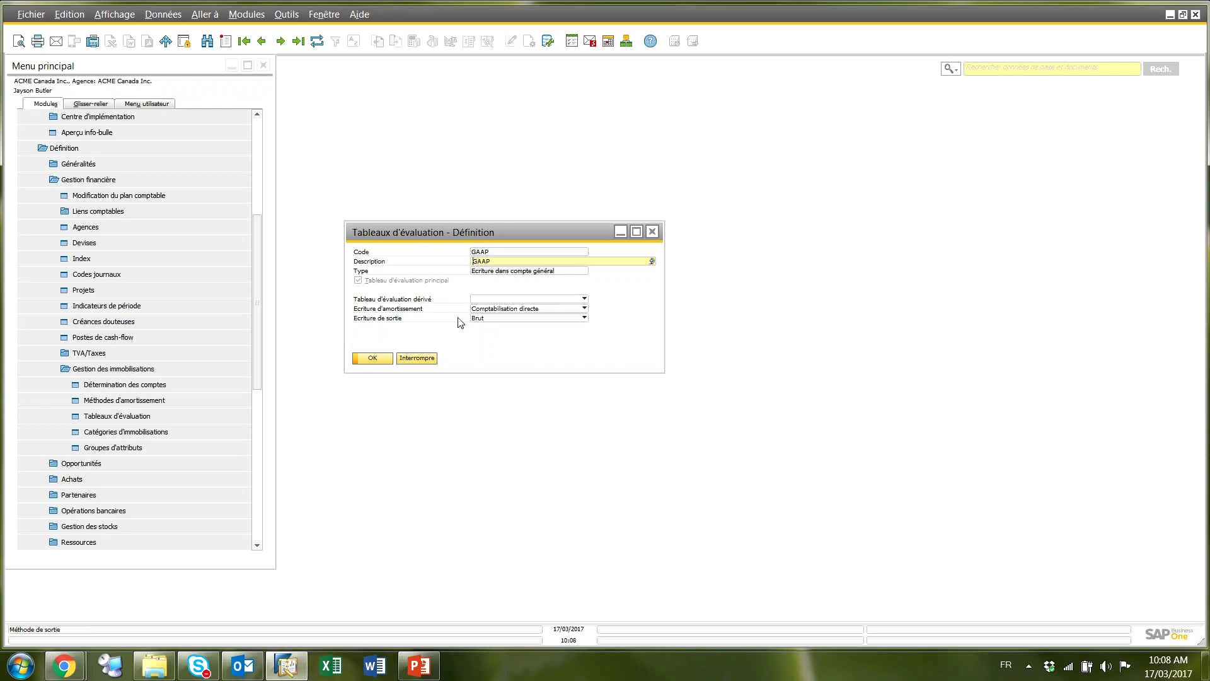
Examine the depreciation posting (Ecriture d'amortissement) and retirement posting (Ecriture de sortie) options for GAAP, and close the definition
{"action": "left_click", "coordinate": [542, 309]}
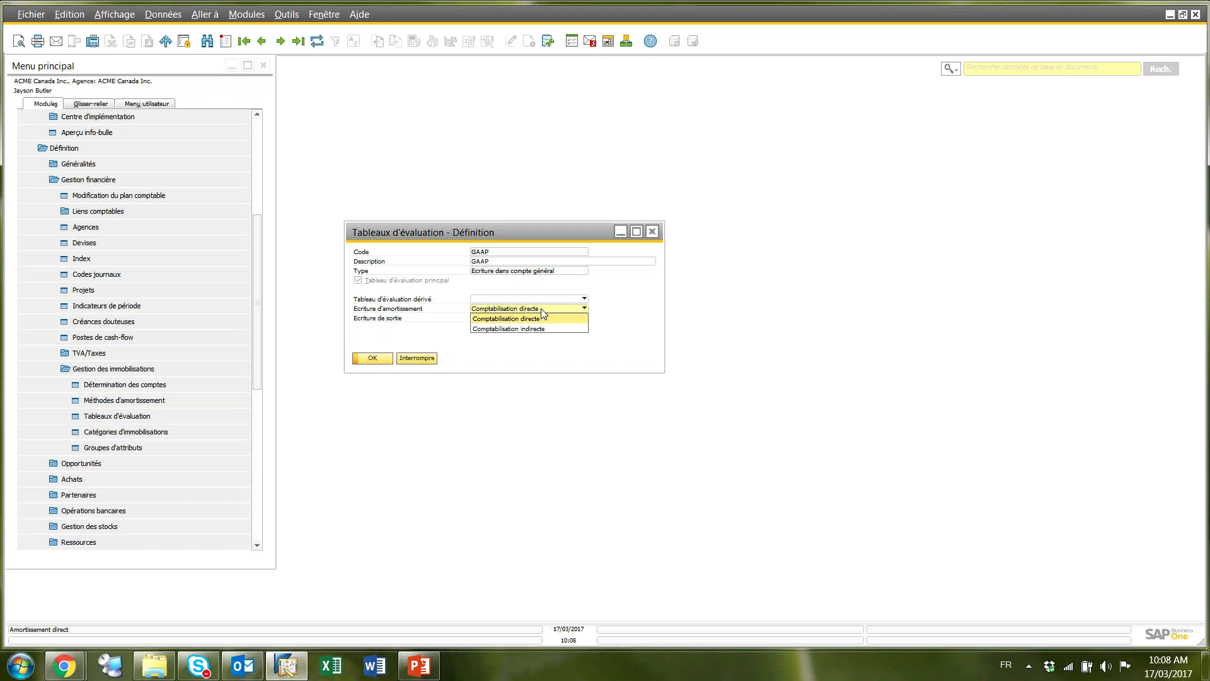
{"action": "left_click", "coordinate": [445, 324]}
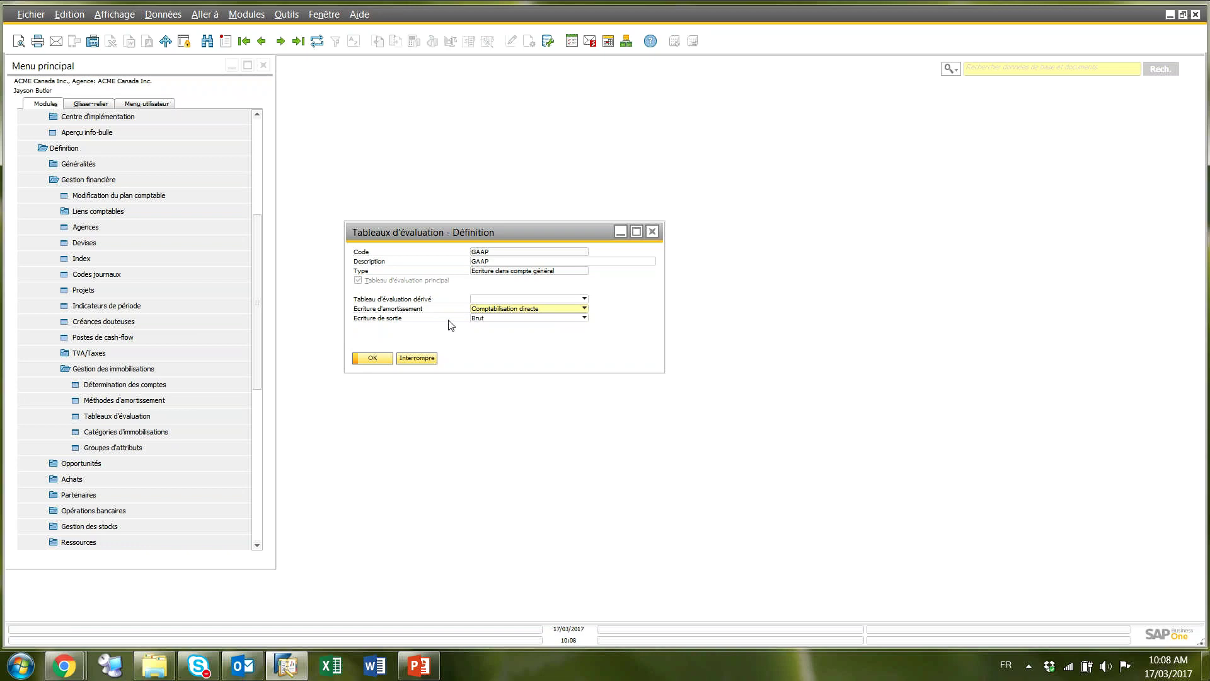
{"action": "left_click", "coordinate": [484, 320]}
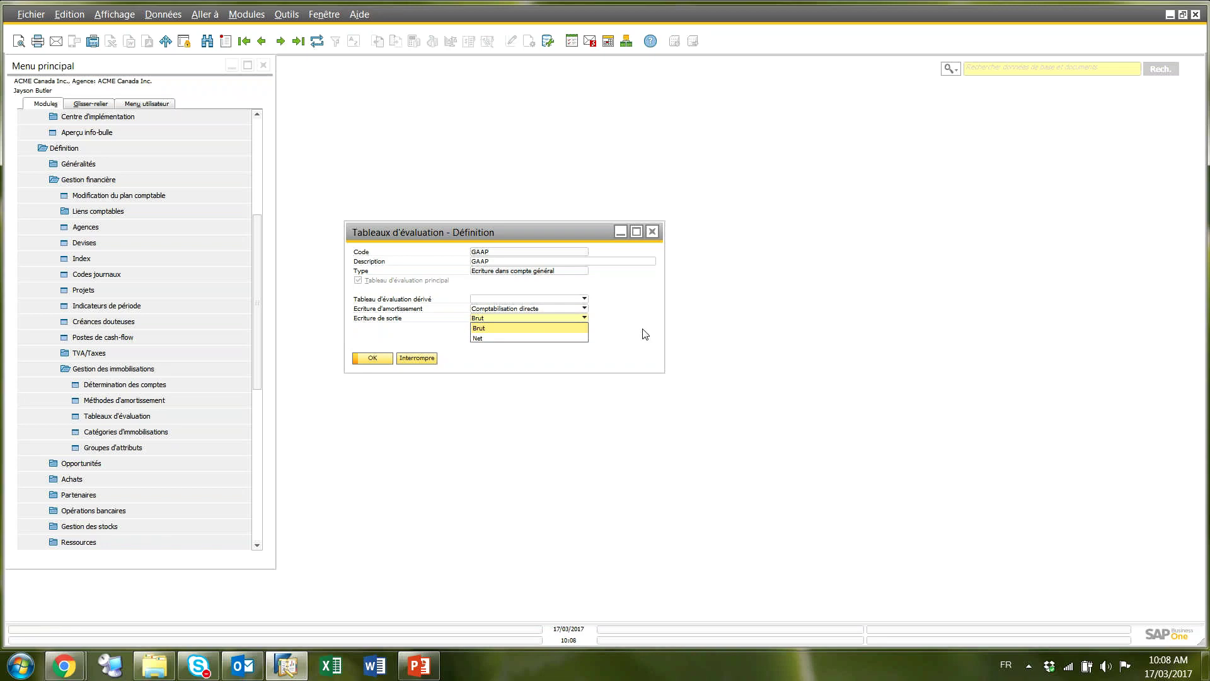
{"action": "left_click", "coordinate": [652, 231]}
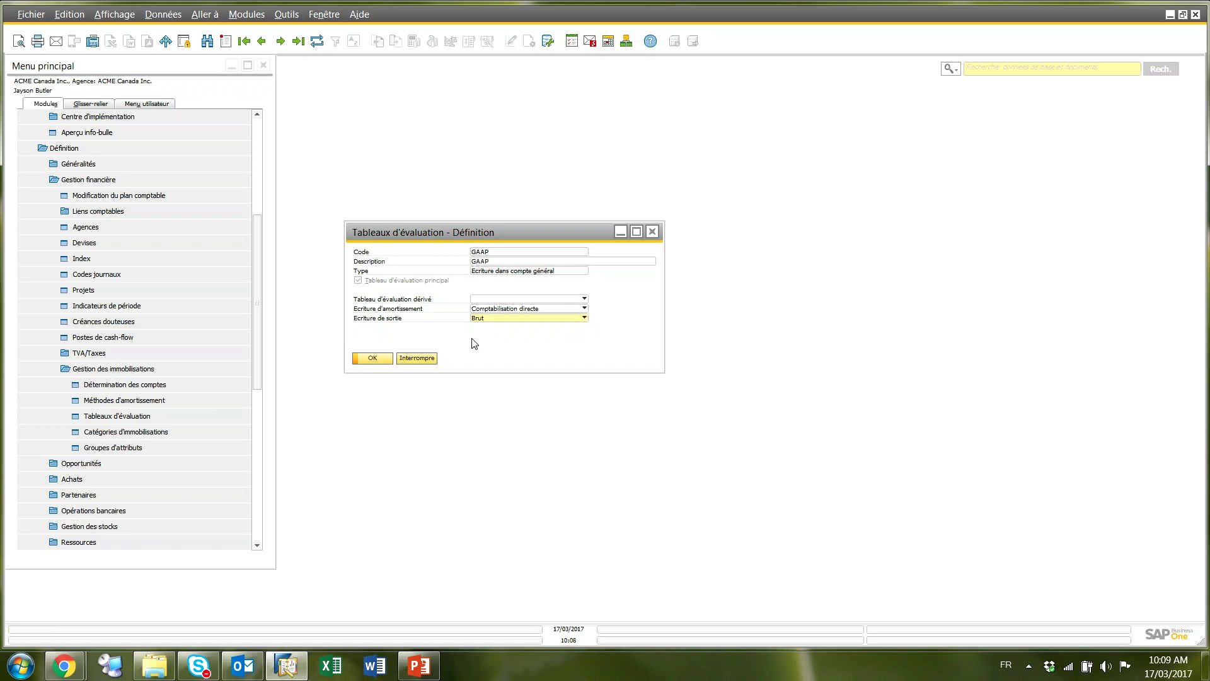
{"action": "left_click", "coordinate": [417, 357]}
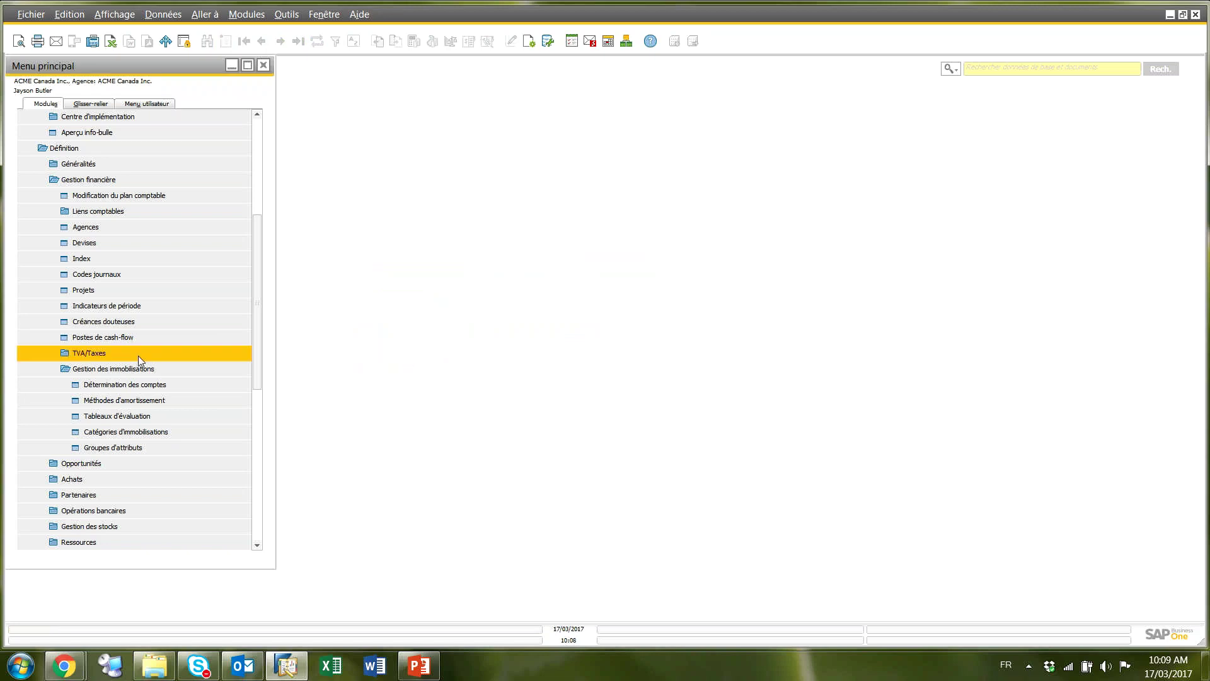
Open the attribute groups definition (Groupes d'attributs) and review the attributes of the Vehicule group, closing the definition when done
{"action": "left_click", "coordinate": [129, 448]}
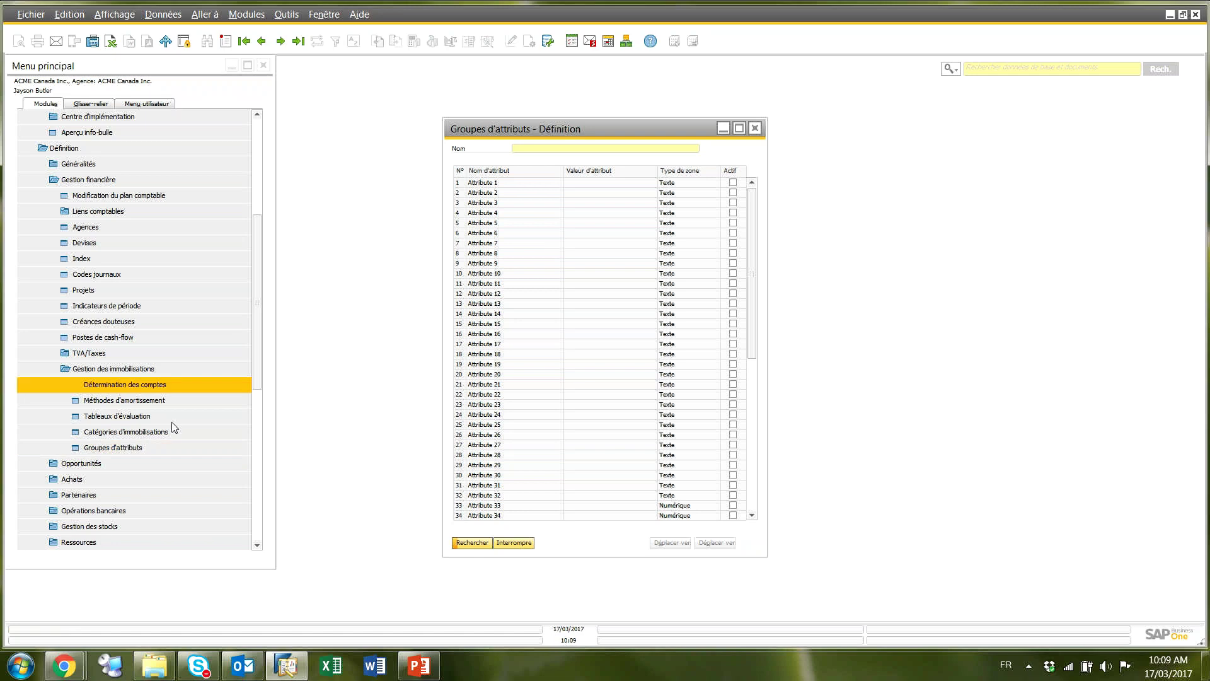
{"action": "left_click", "coordinate": [281, 41]}
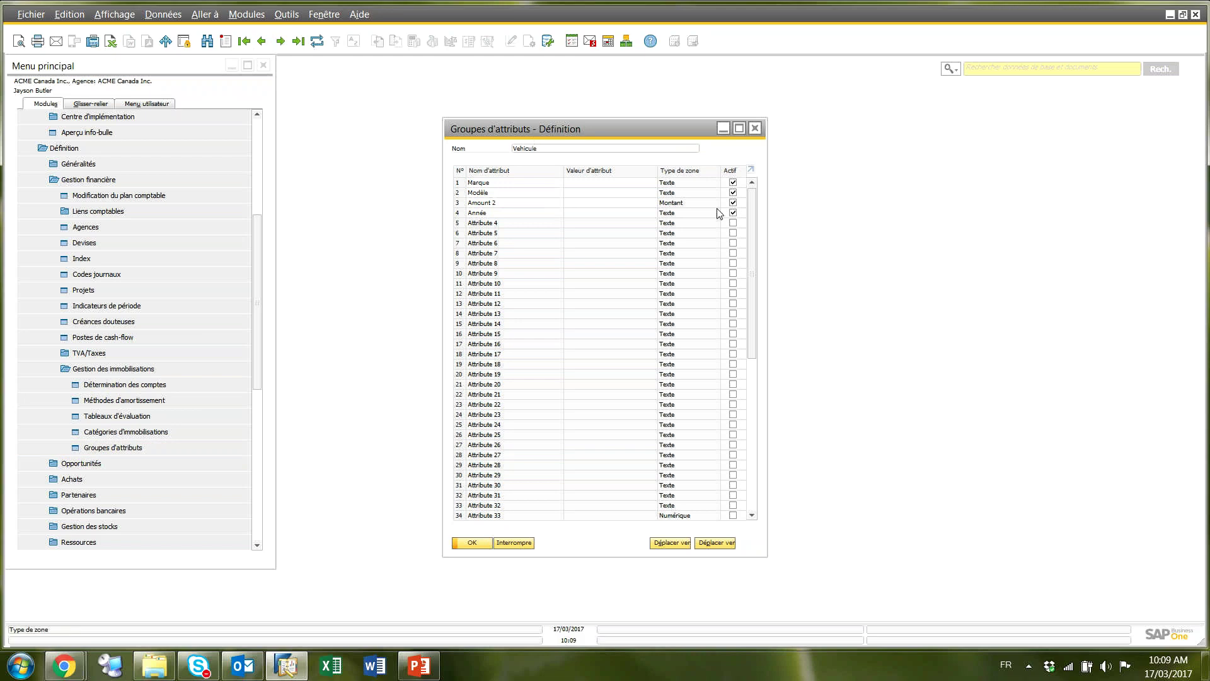
{"action": "scroll", "coordinate": [762, 280], "scroll_direction": "down", "scroll_amount": 6}
{"action": "scroll", "coordinate": [756, 334], "scroll_direction": "down", "scroll_amount": 3}
{"action": "scroll", "coordinate": [751, 383], "scroll_direction": "up", "scroll_amount": 10}
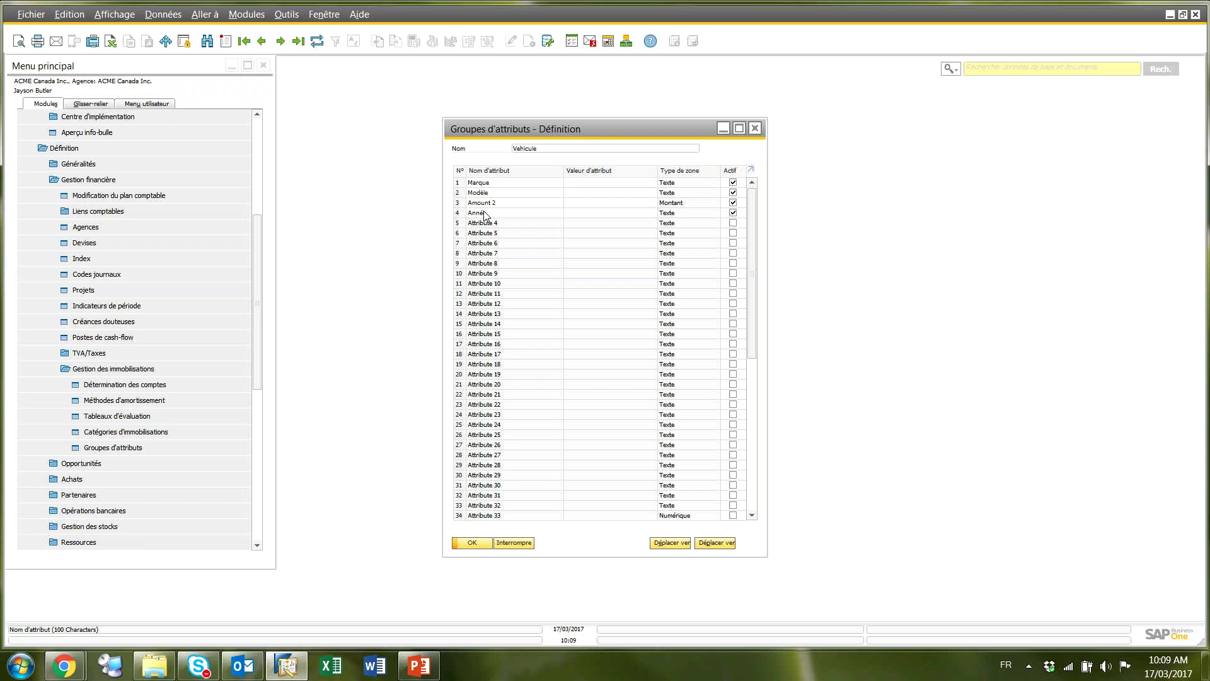
{"action": "left_click", "coordinate": [755, 129]}
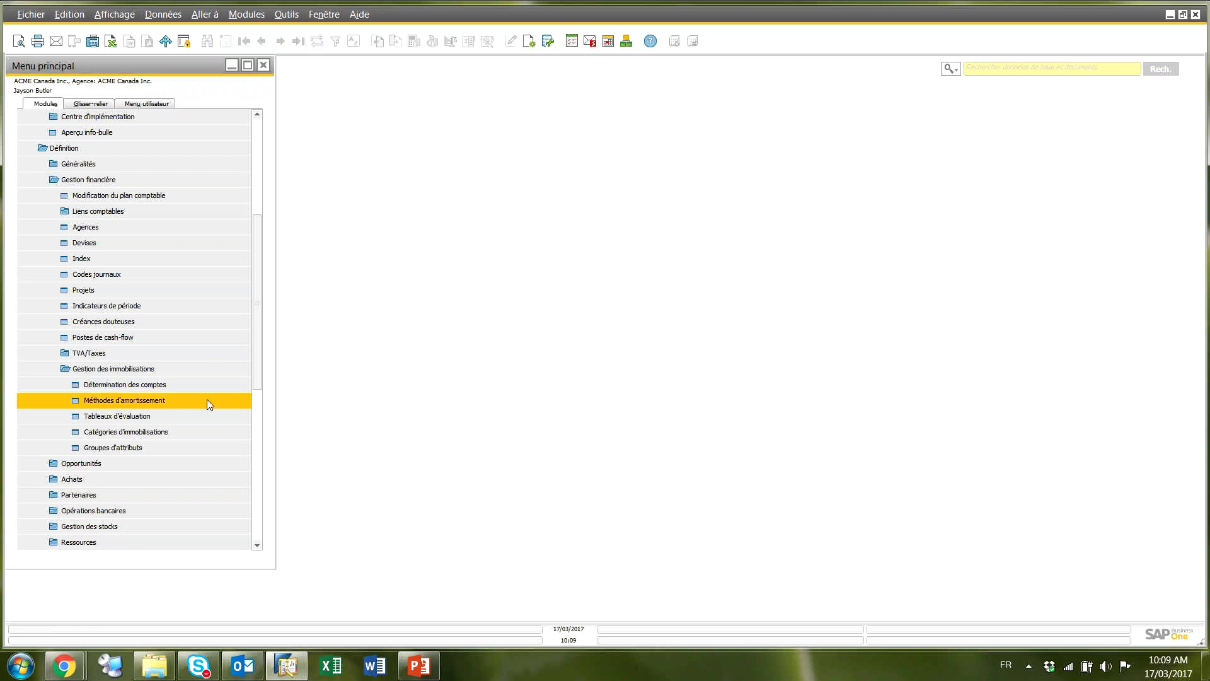
Review the MV asset category in Catégories d'immobilisations, including its linked MV_SL depreciation method, and close both definitions
{"action": "left_click", "coordinate": [145, 432]}
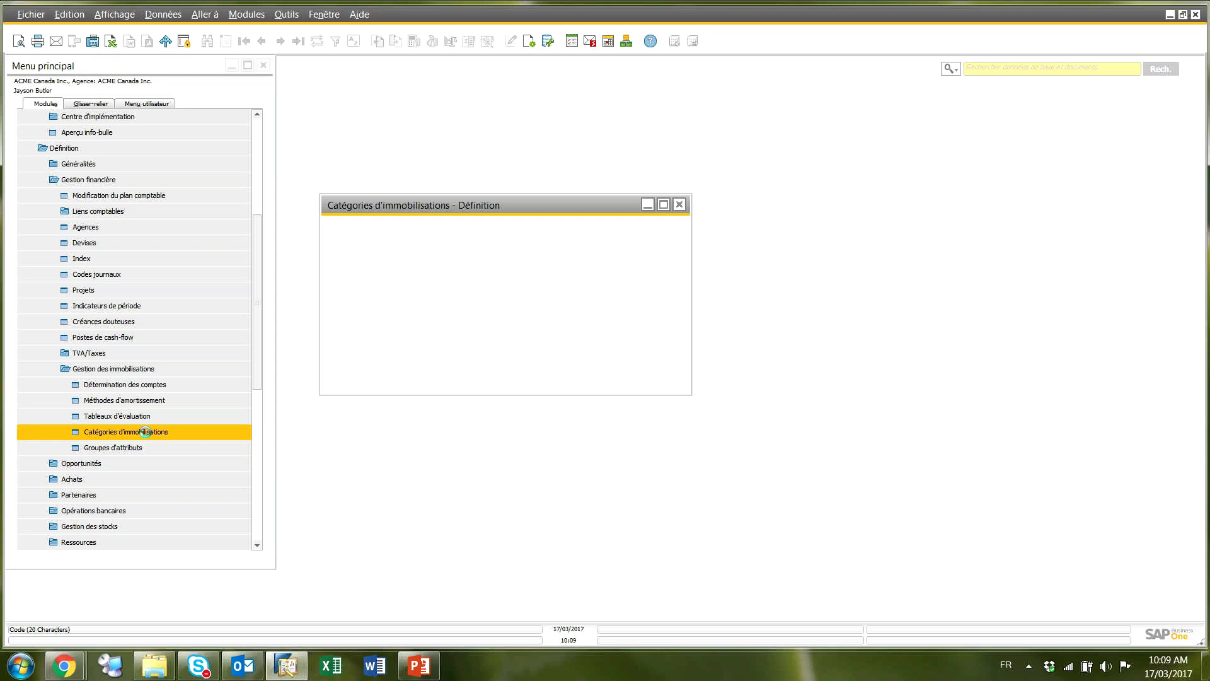
{"action": "left_click", "coordinate": [281, 41]}
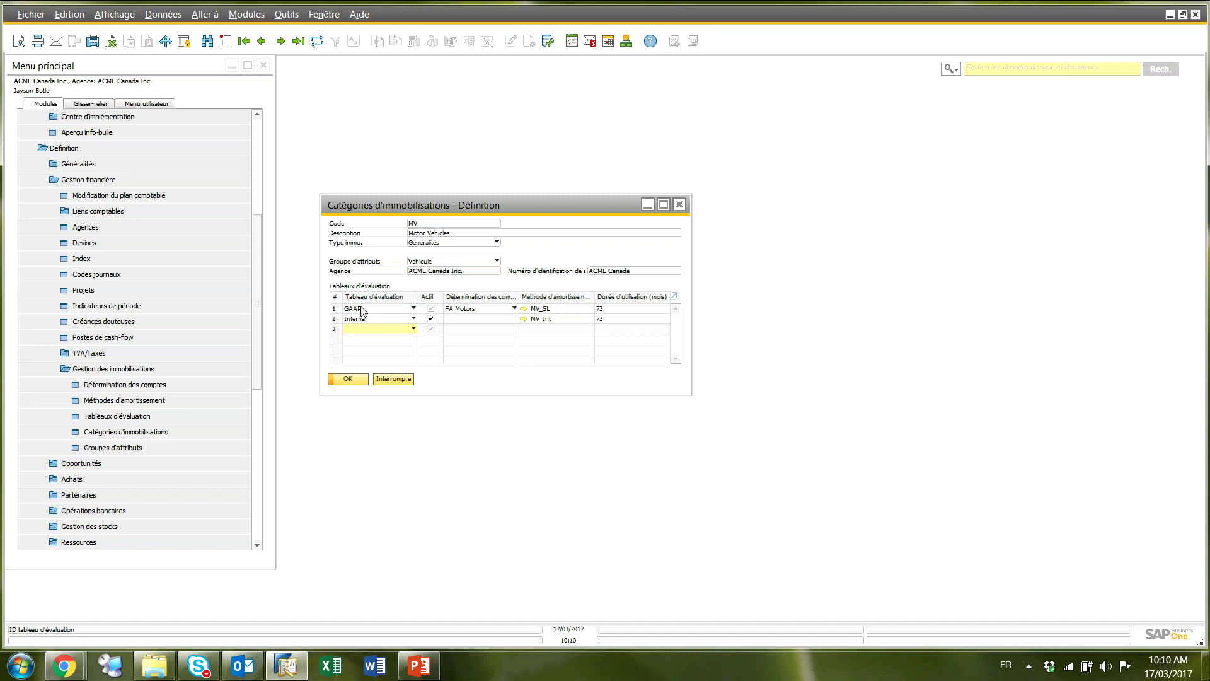
{"action": "left_click", "coordinate": [477, 310]}
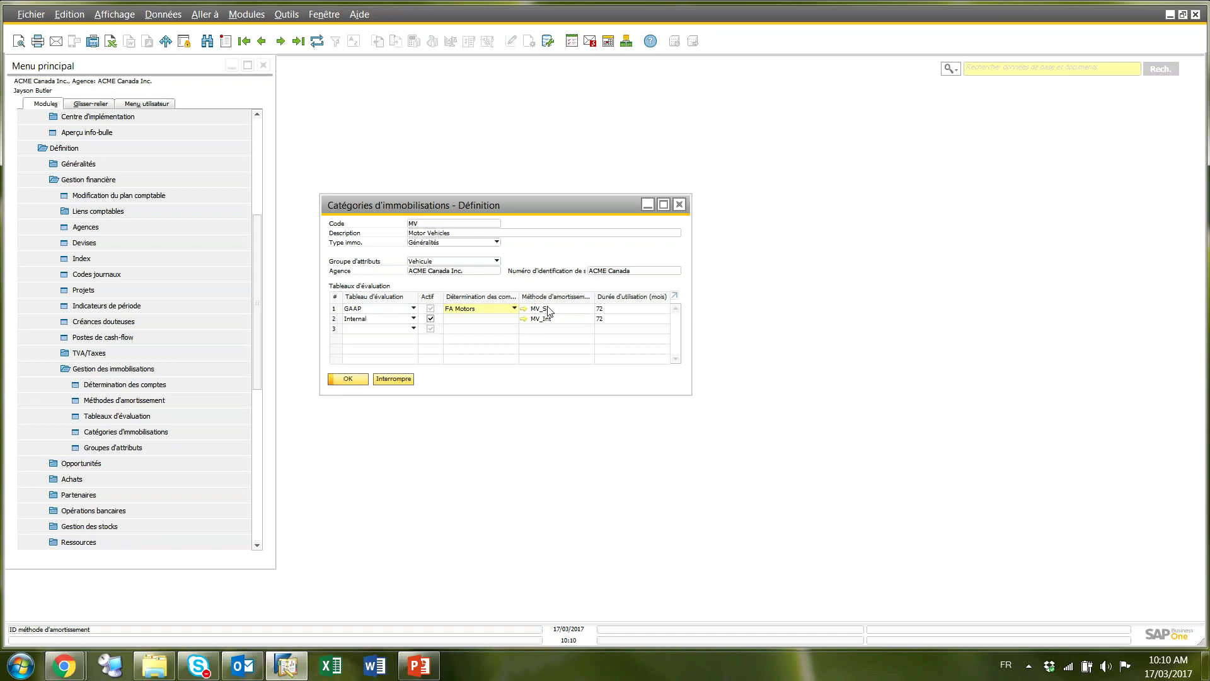
{"action": "left_click", "coordinate": [525, 312]}
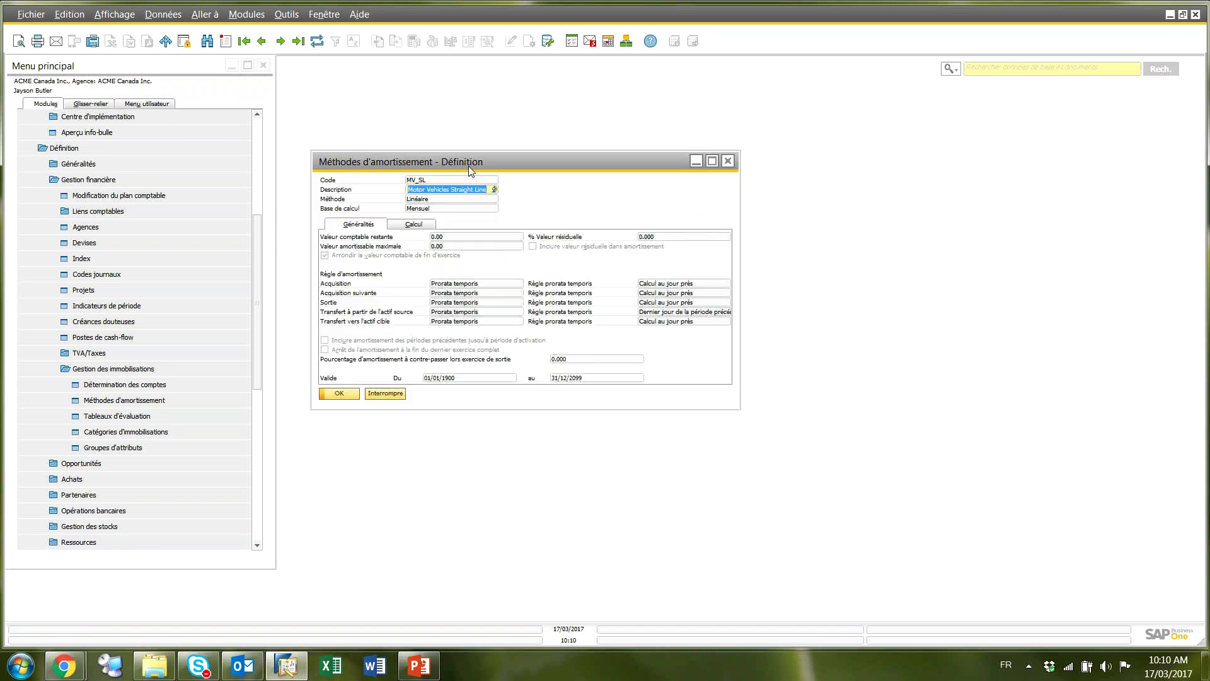
{"action": "left_click", "coordinate": [727, 160]}
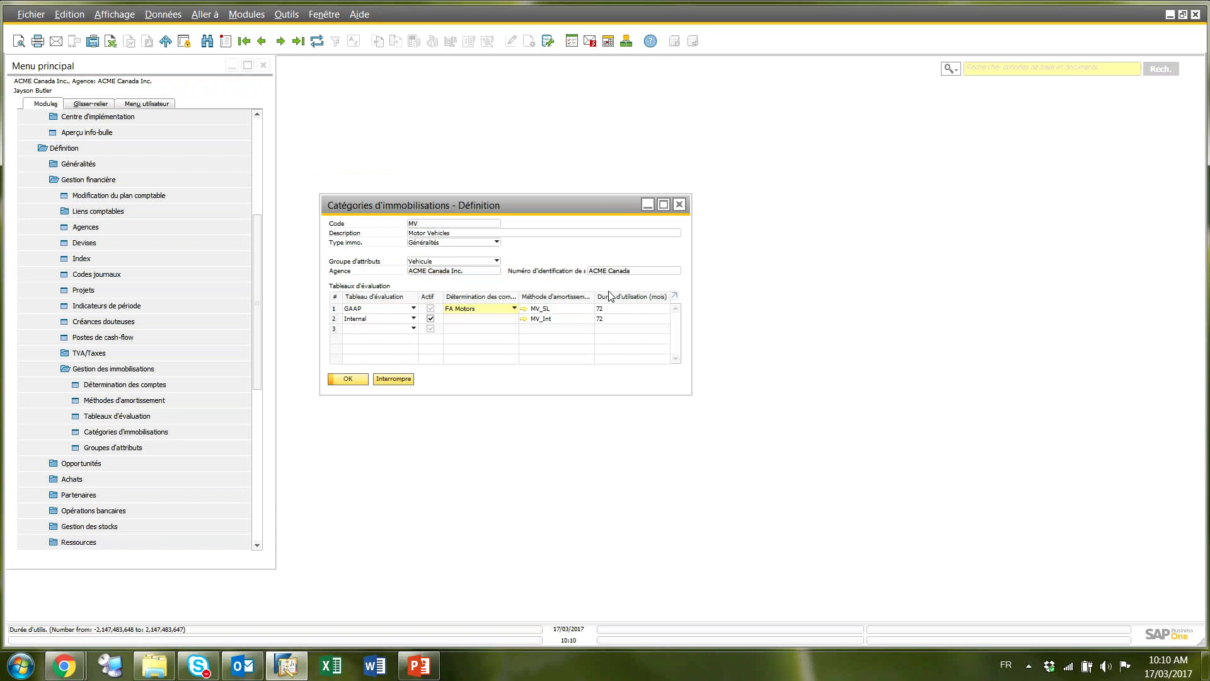
{"action": "left_click", "coordinate": [392, 380]}
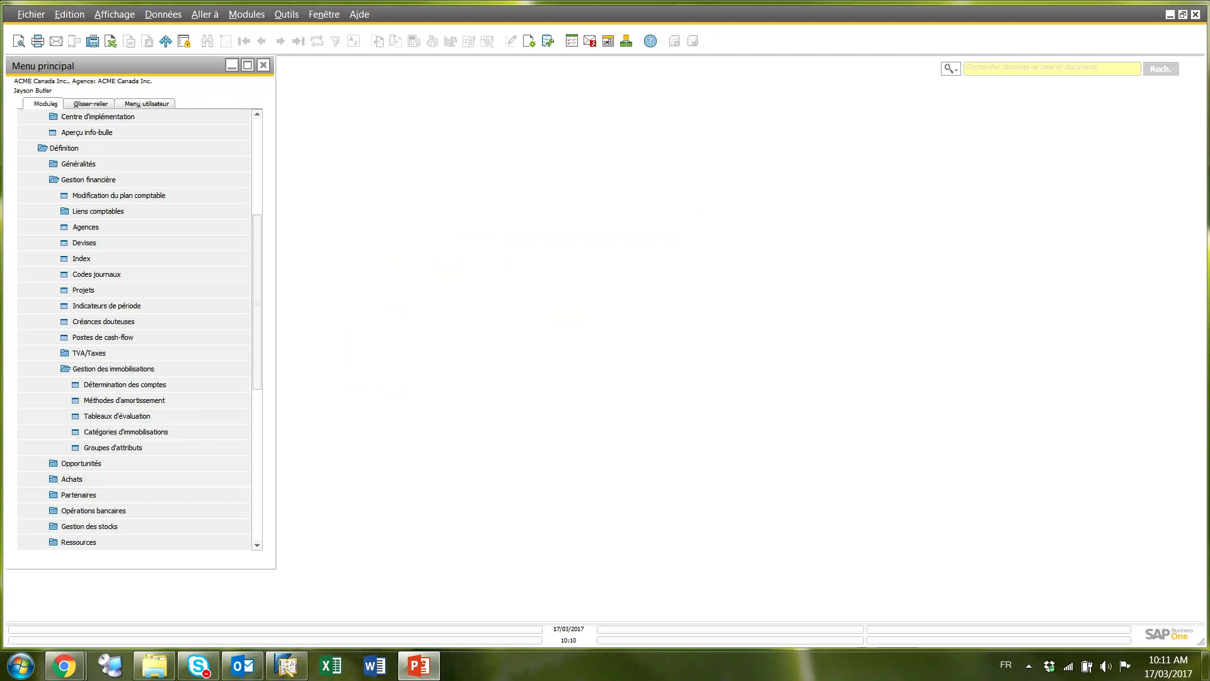
Switch to the PowerPoint slide show PauseCafeImmo_2017-03-17.pptx and maximize it on the Définition Immobilisation slide
{"action": "left_click_drag", "start_coordinate": [1209, 42], "coordinate": [633, 41]}
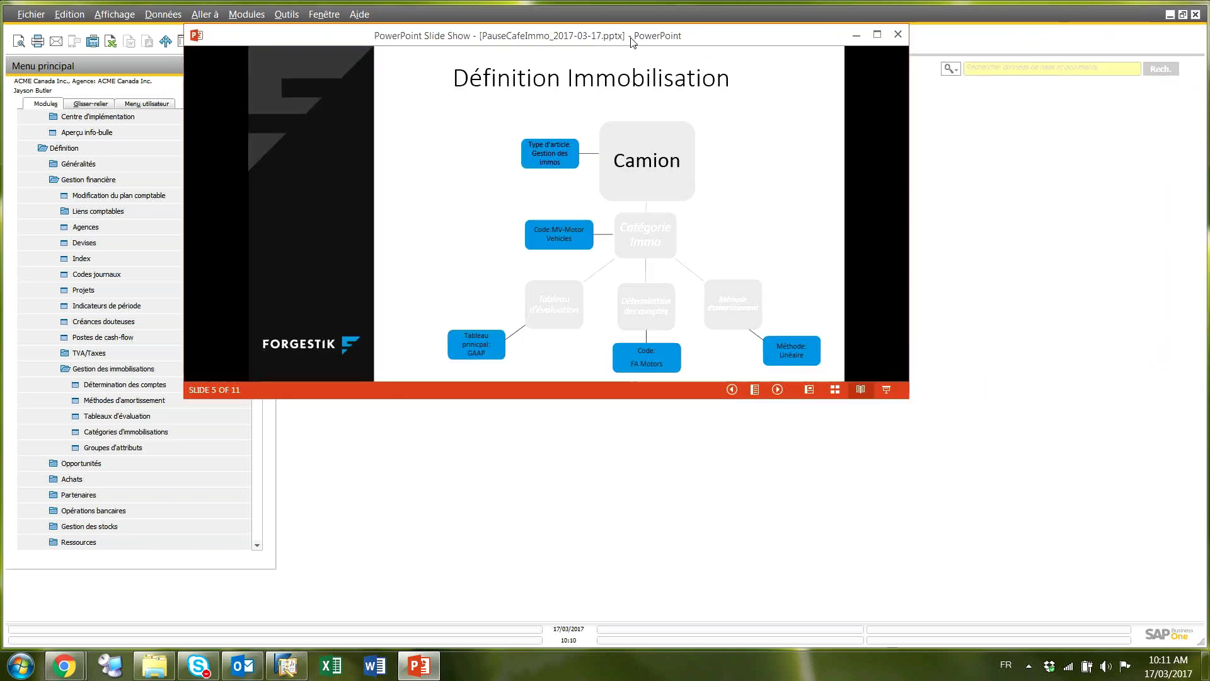
{"action": "left_click", "coordinate": [880, 37]}
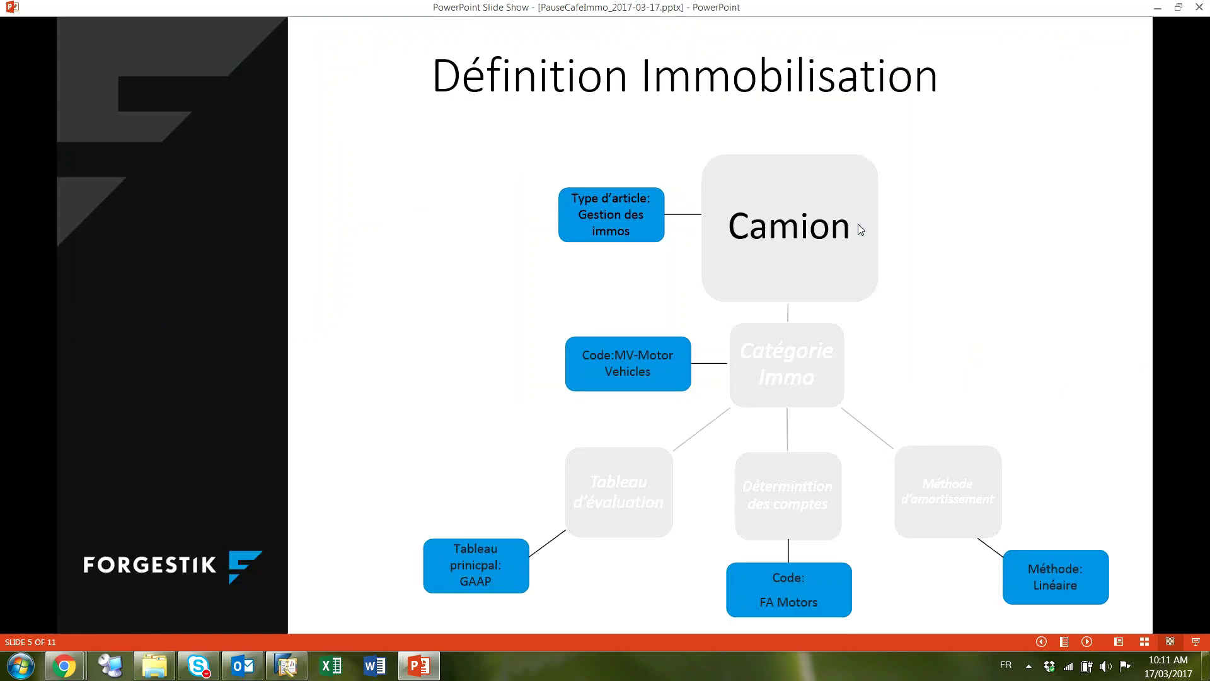
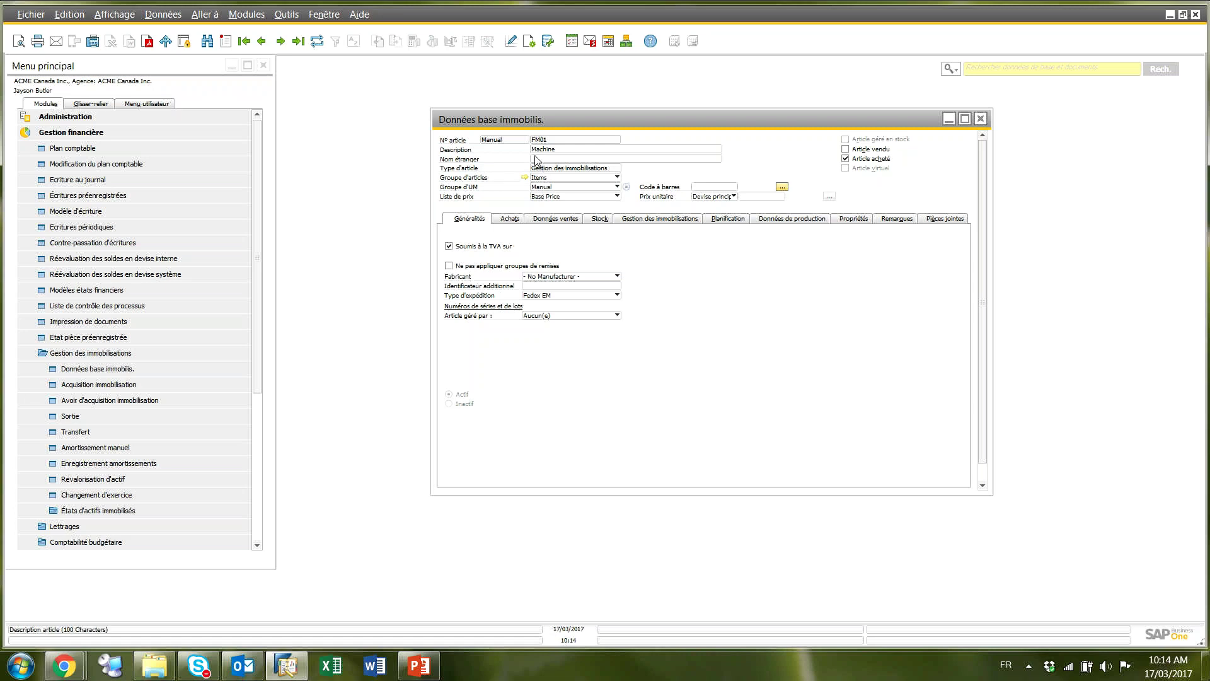
Browse to fixed asset FA5000 and review its fixed-asset summary (Synthèse) and the available fiscal years, keeping 2017
{"action": "left_click", "coordinate": [261, 43]}
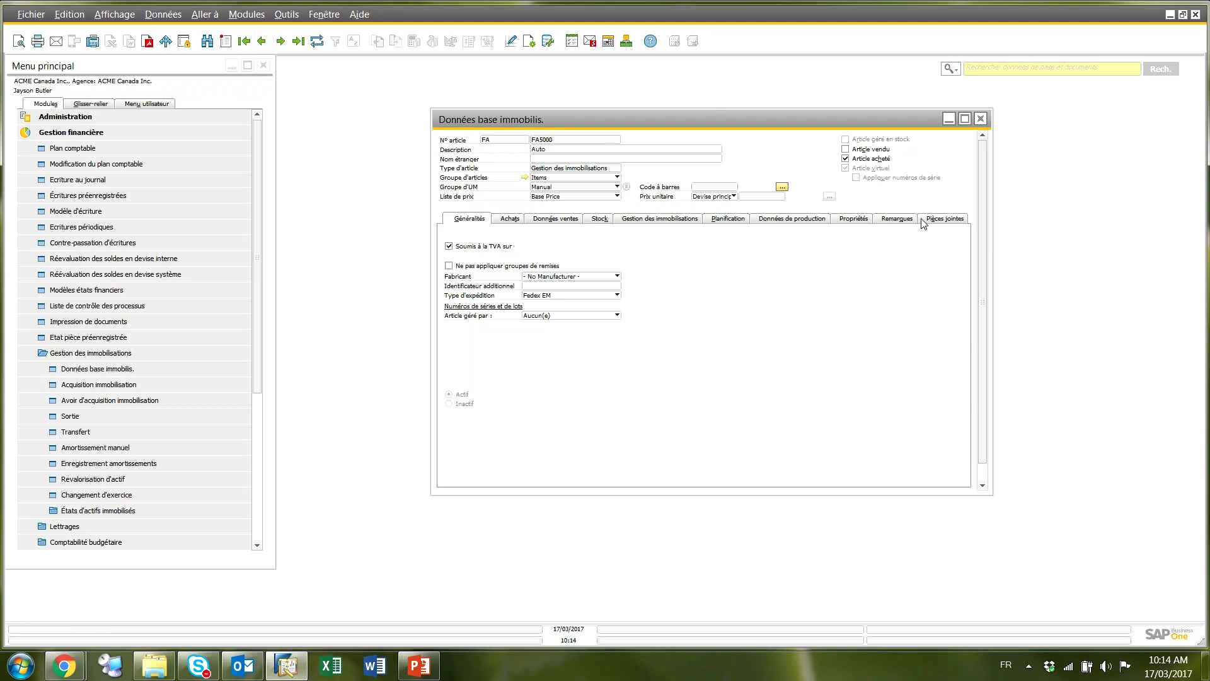
{"action": "left_click", "coordinate": [660, 219]}
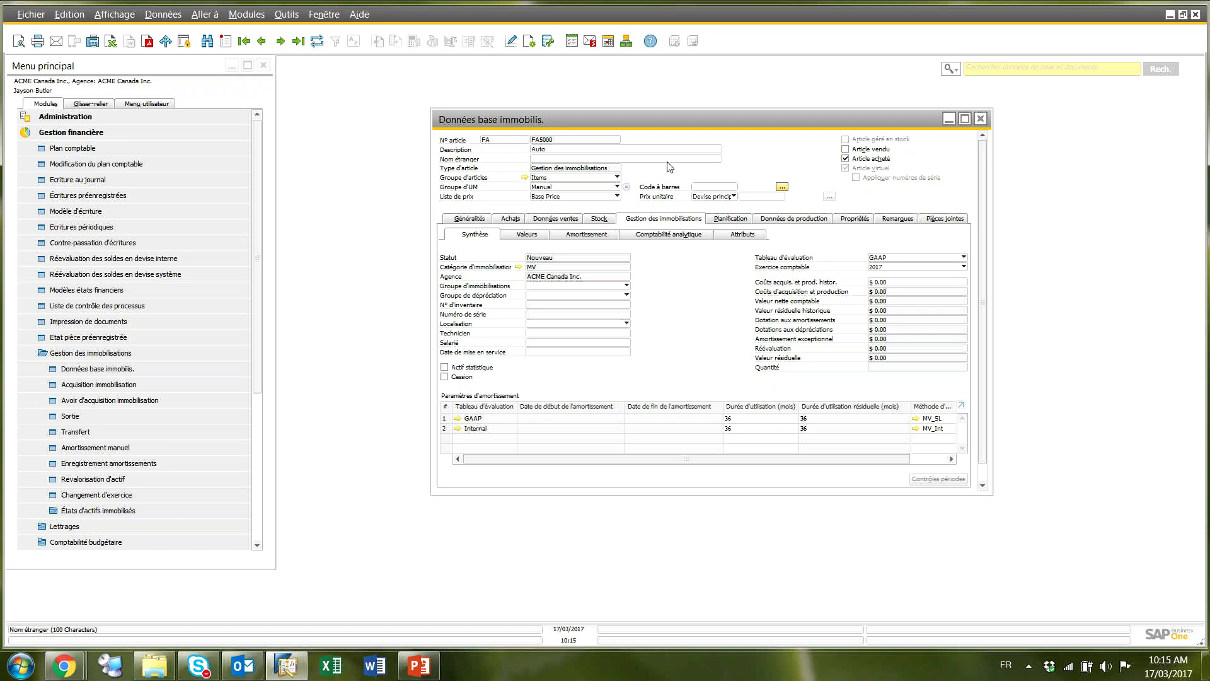
{"action": "left_click", "coordinate": [885, 270]}
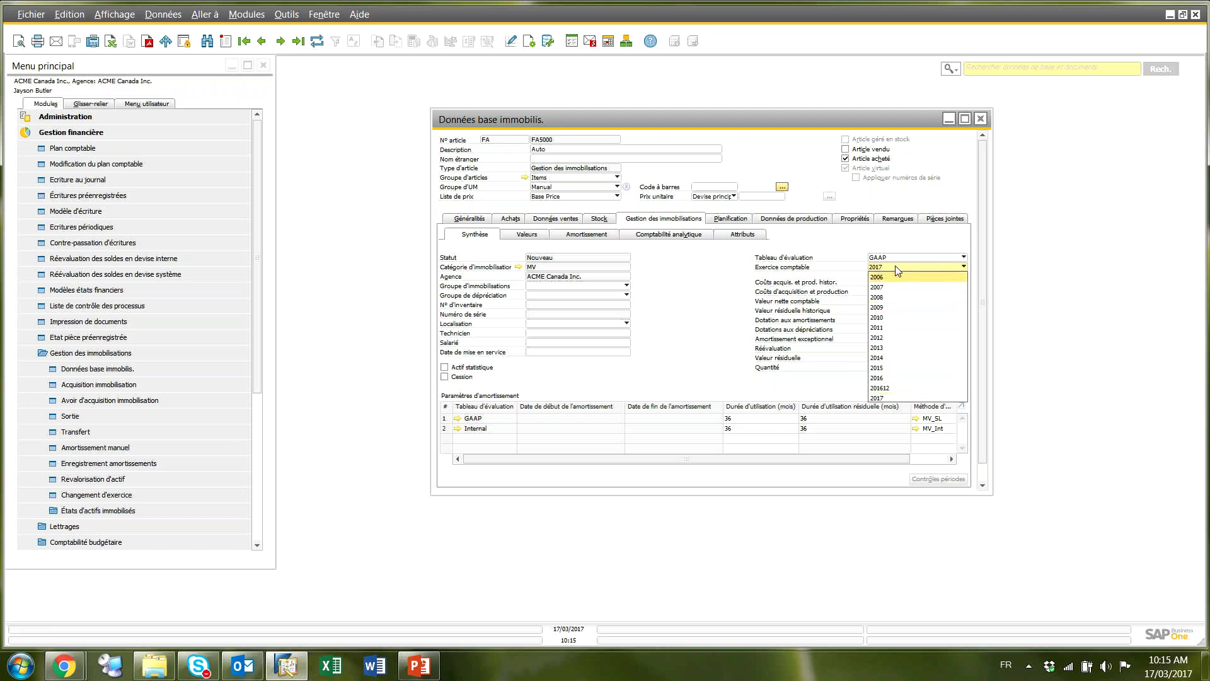
{"action": "left_click", "coordinate": [885, 268]}
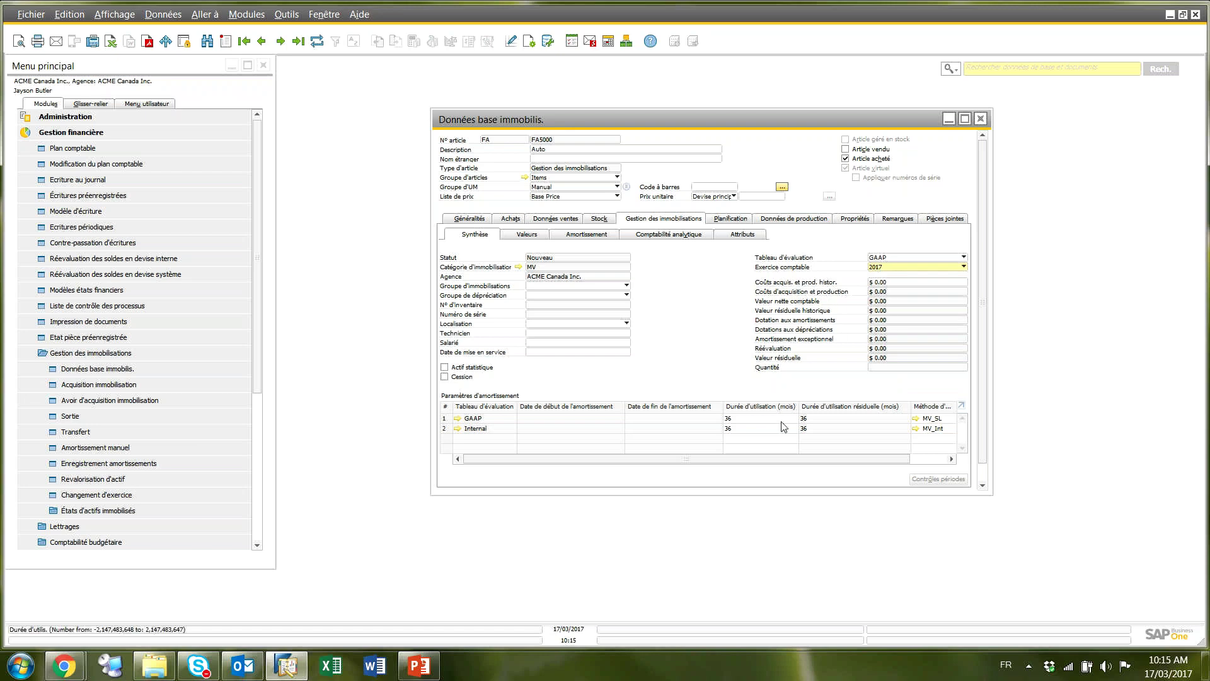
Display fixed asset FA5001 and review its transaction values (Valeurs) and valuation area choices, keeping GAAP and fiscal year 2017
{"action": "left_click", "coordinate": [280, 41]}
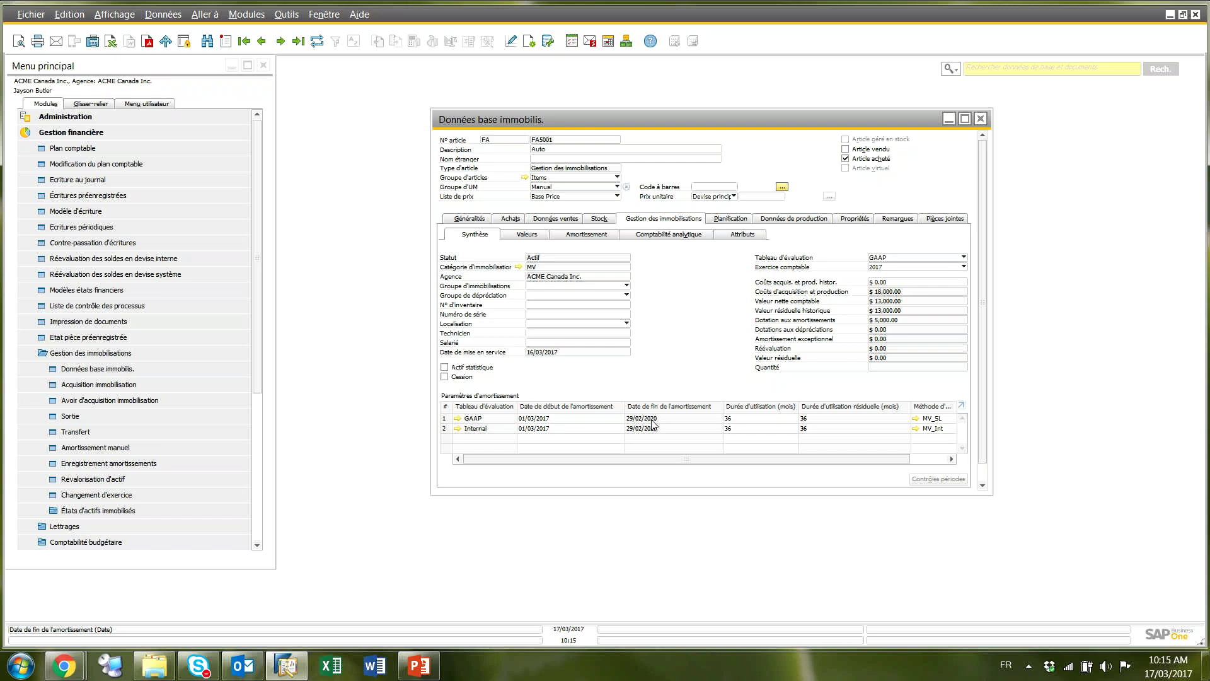
{"action": "left_click", "coordinate": [526, 234]}
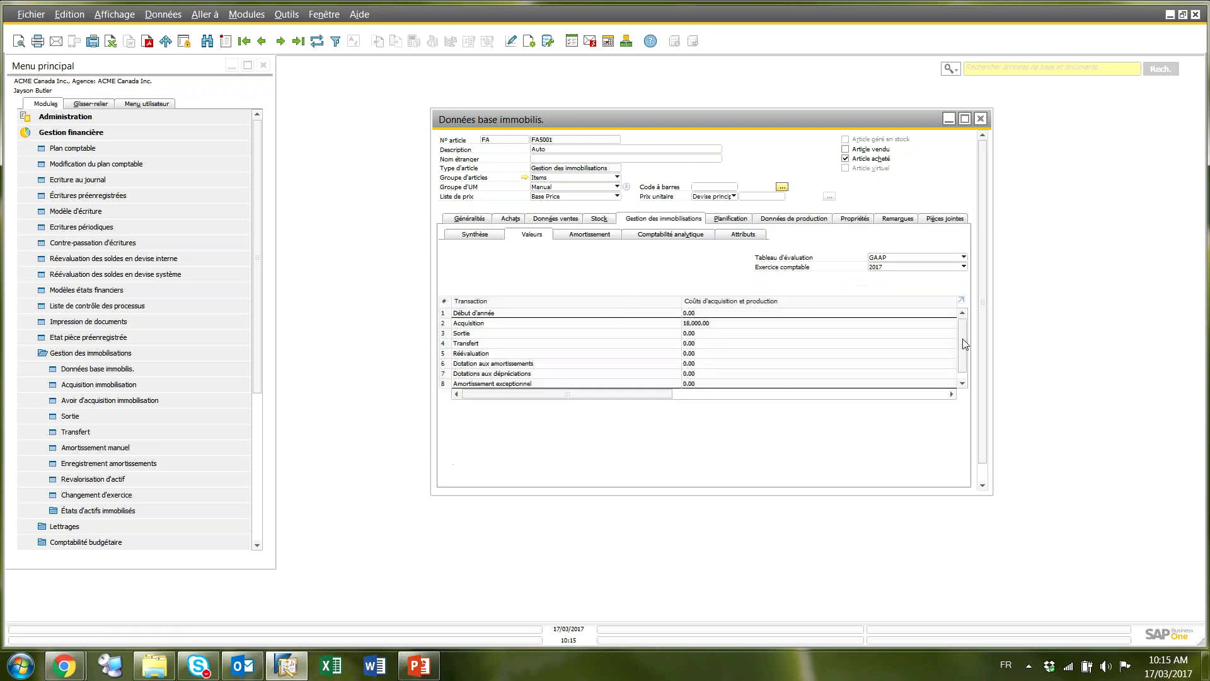
{"action": "scroll", "coordinate": [964, 329], "scroll_direction": "down", "scroll_amount": 1}
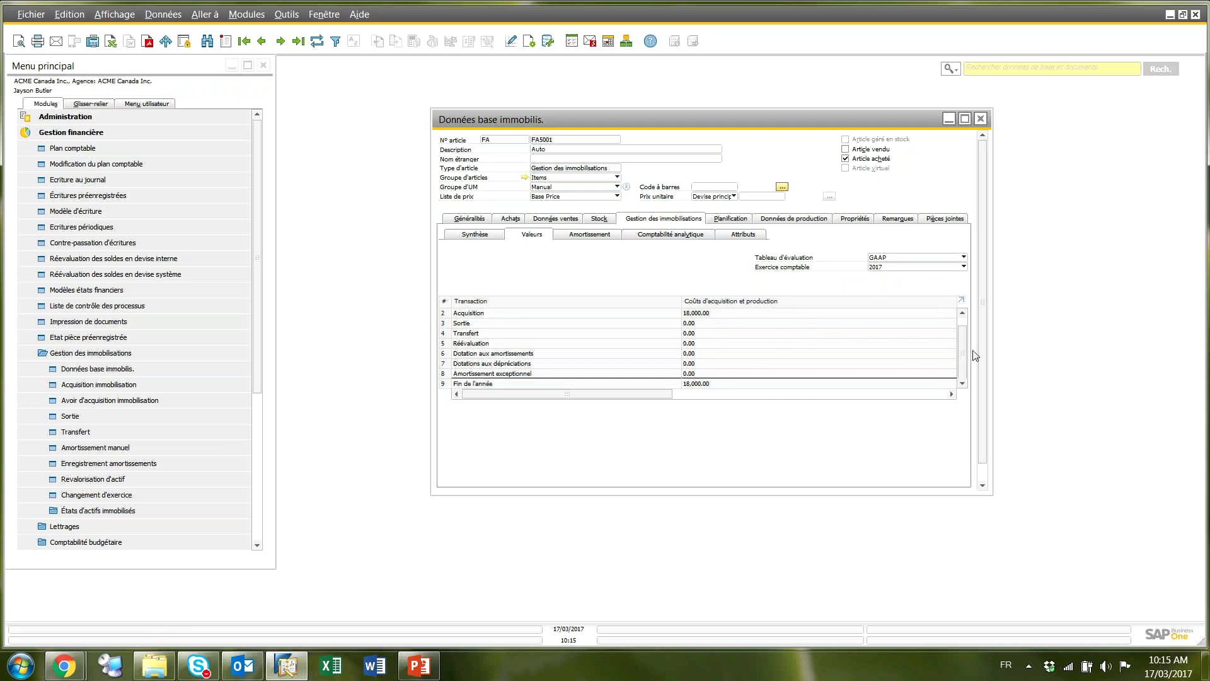
{"action": "scroll", "coordinate": [962, 361], "scroll_direction": "up", "scroll_amount": 1}
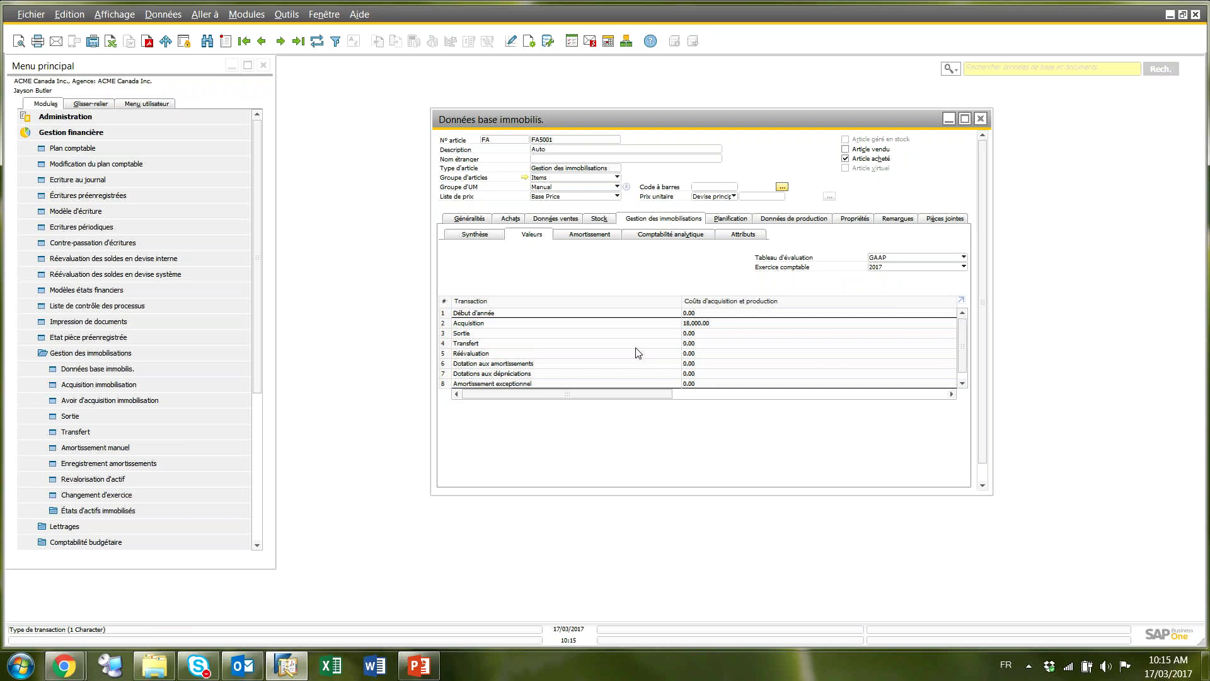
{"action": "left_click", "coordinate": [884, 272]}
{"action": "left_click", "coordinate": [884, 273]}
{"action": "left_click", "coordinate": [887, 258]}
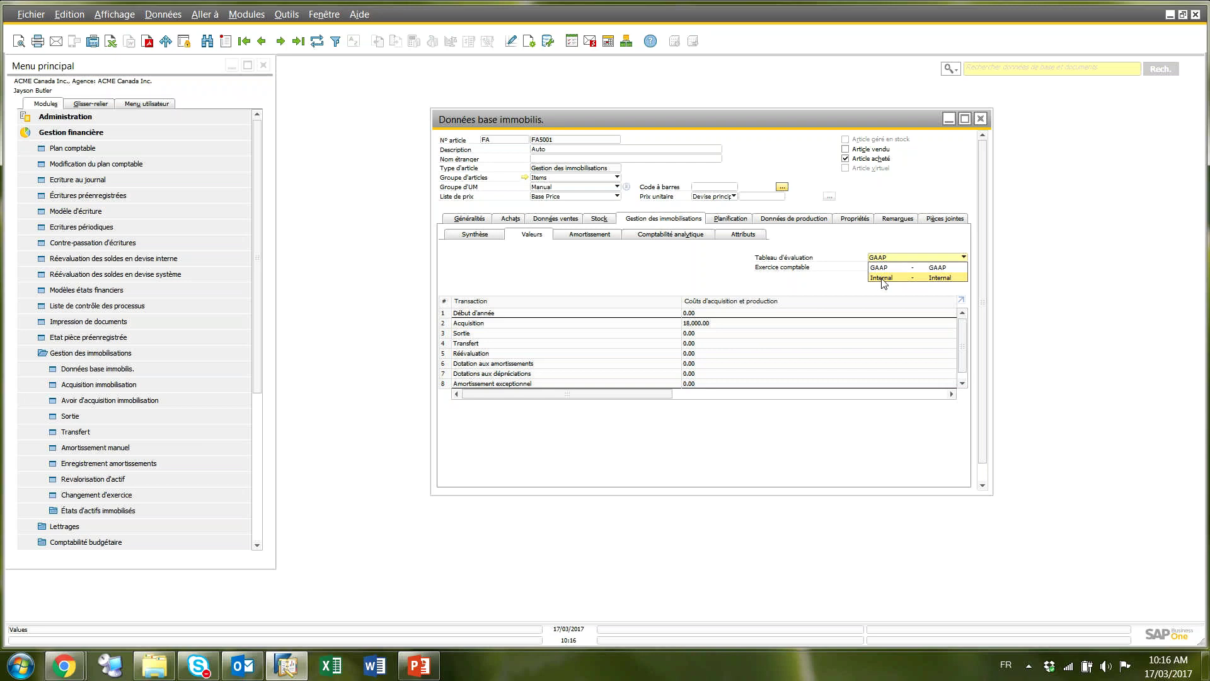
{"action": "left_click", "coordinate": [892, 258]}
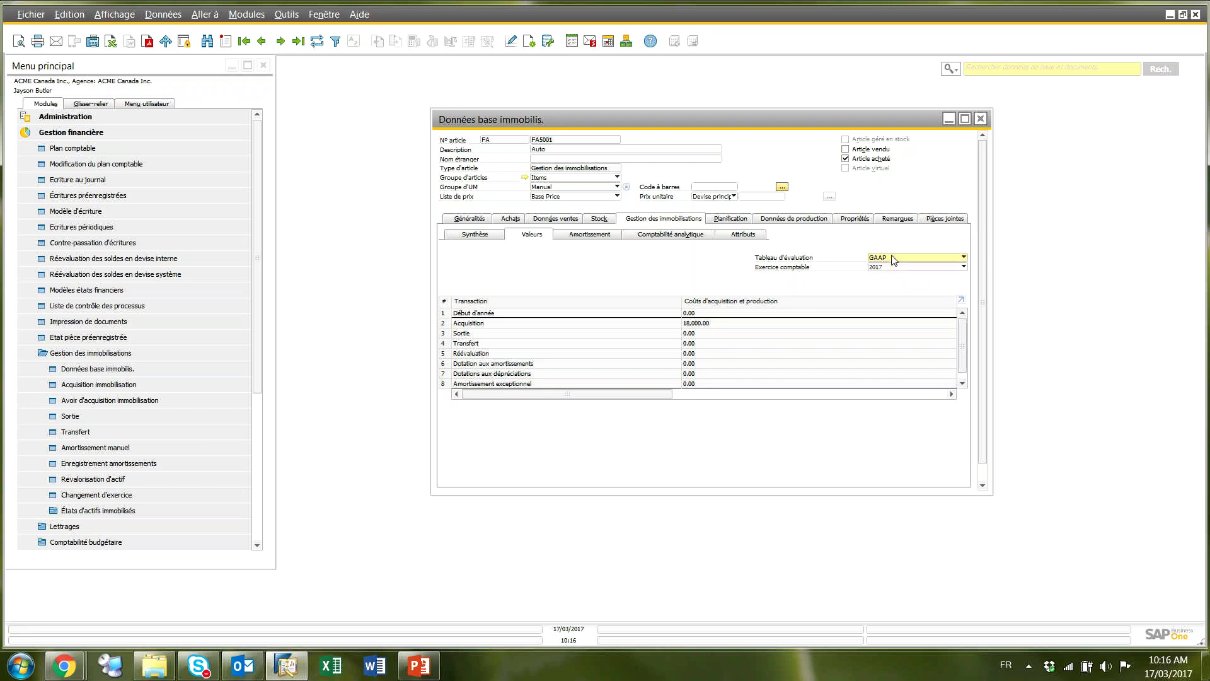
Examine FA5001's planned depreciation, cost accounting assignments and attributes, and return to its summary
{"action": "left_click", "coordinate": [593, 237]}
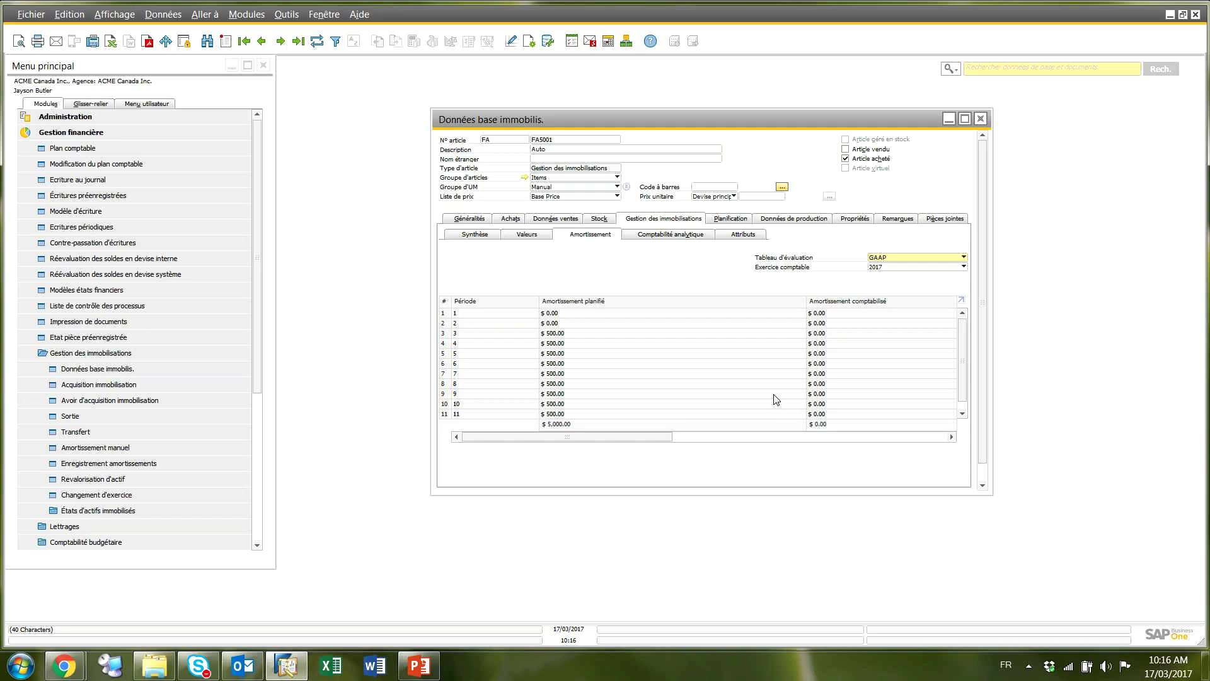
{"action": "left_click", "coordinate": [673, 236]}
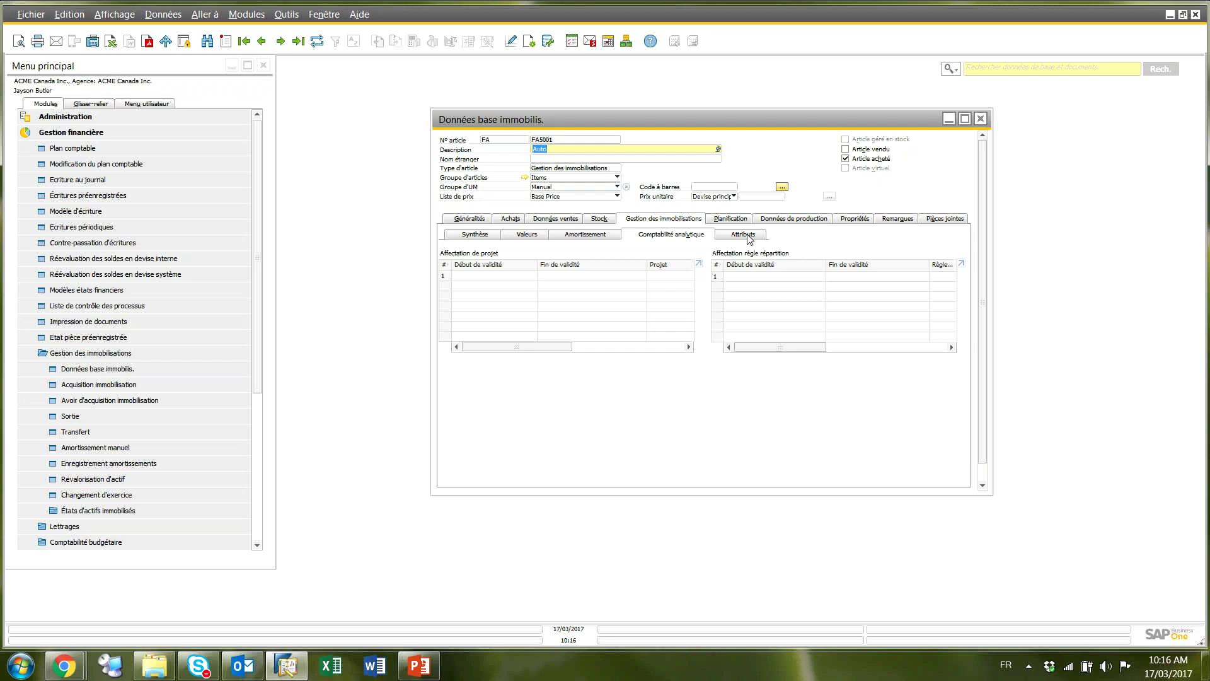
{"action": "left_click", "coordinate": [748, 236]}
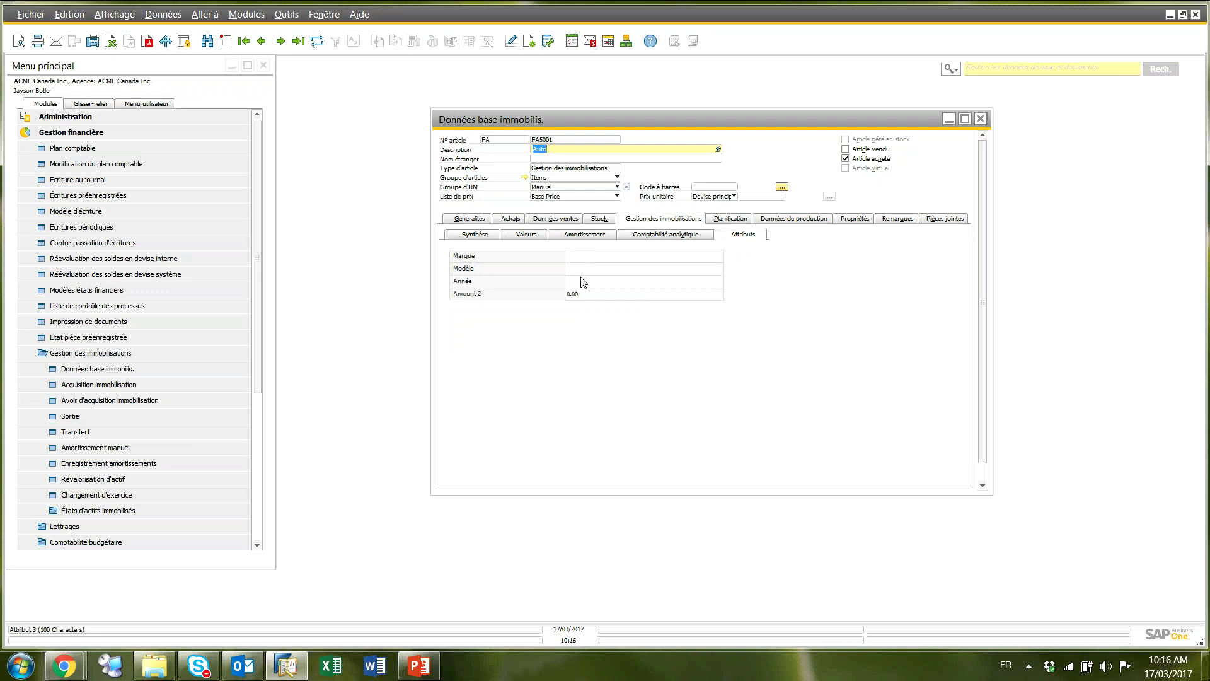
{"action": "left_click", "coordinate": [477, 237]}
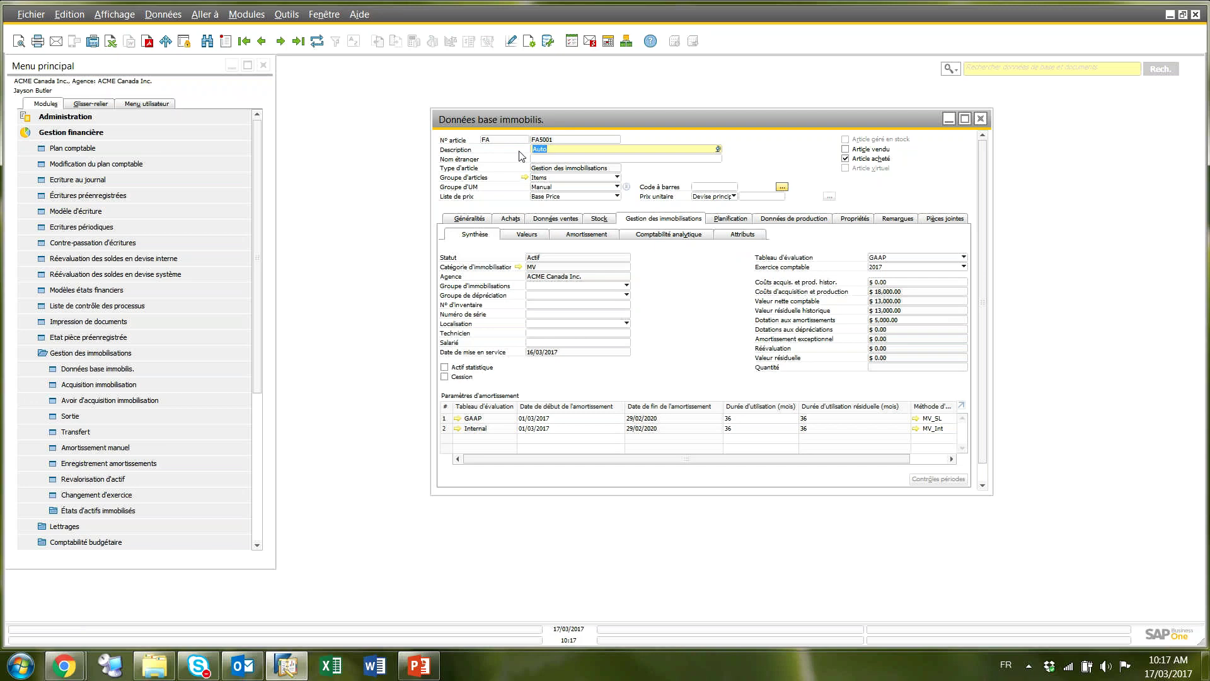
Return to FA5000, review the Articles numbering series in Numérotation des documents, and close both definitions
{"action": "left_click", "coordinate": [260, 40]}
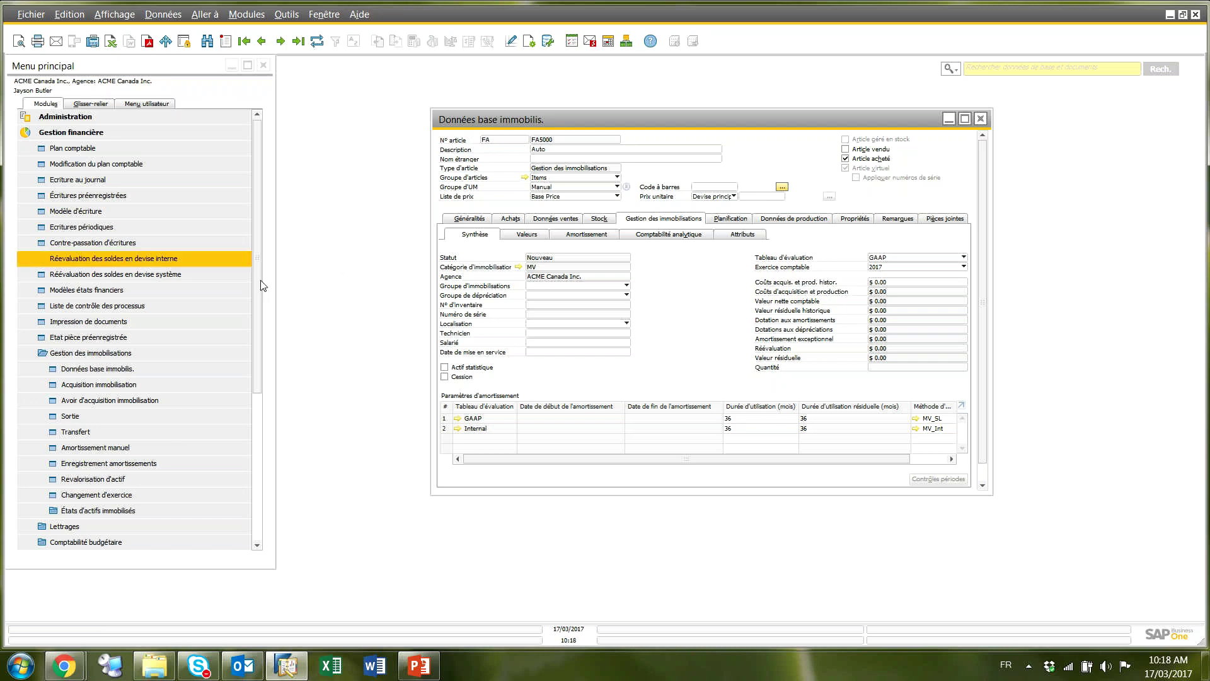
{"action": "left_click", "coordinate": [48, 116]}
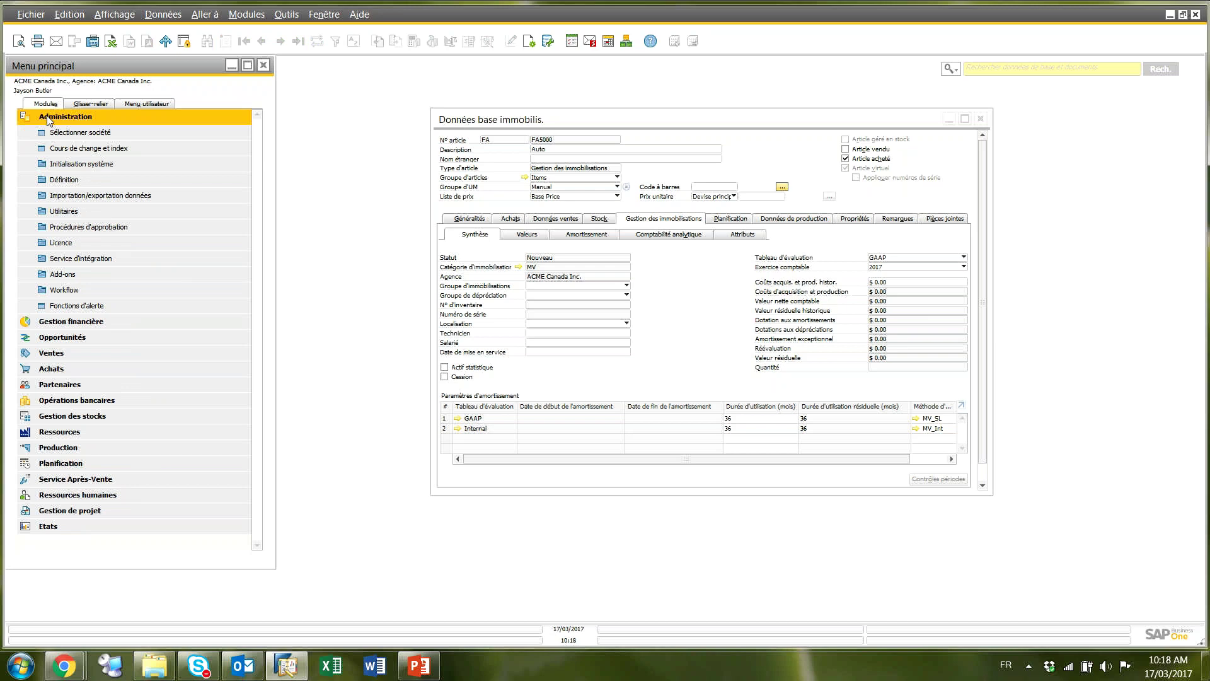
{"action": "left_click", "coordinate": [52, 161]}
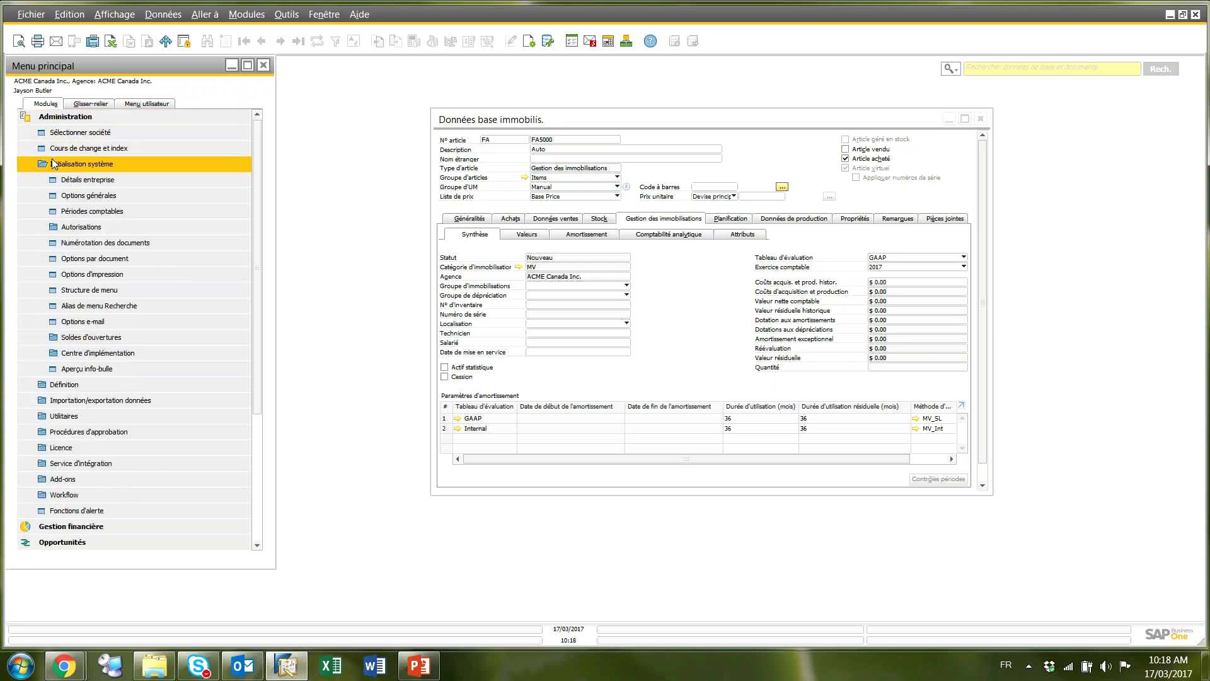
{"action": "left_click", "coordinate": [72, 243]}
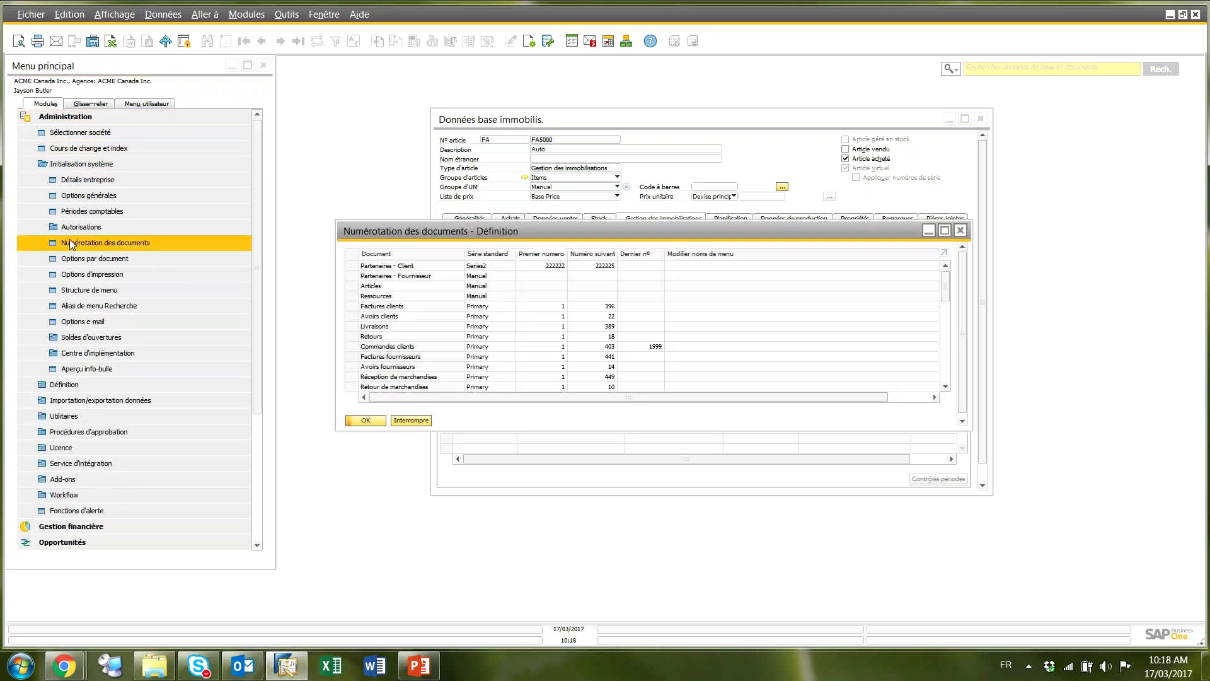
{"action": "double_click", "coordinate": [351, 287]}
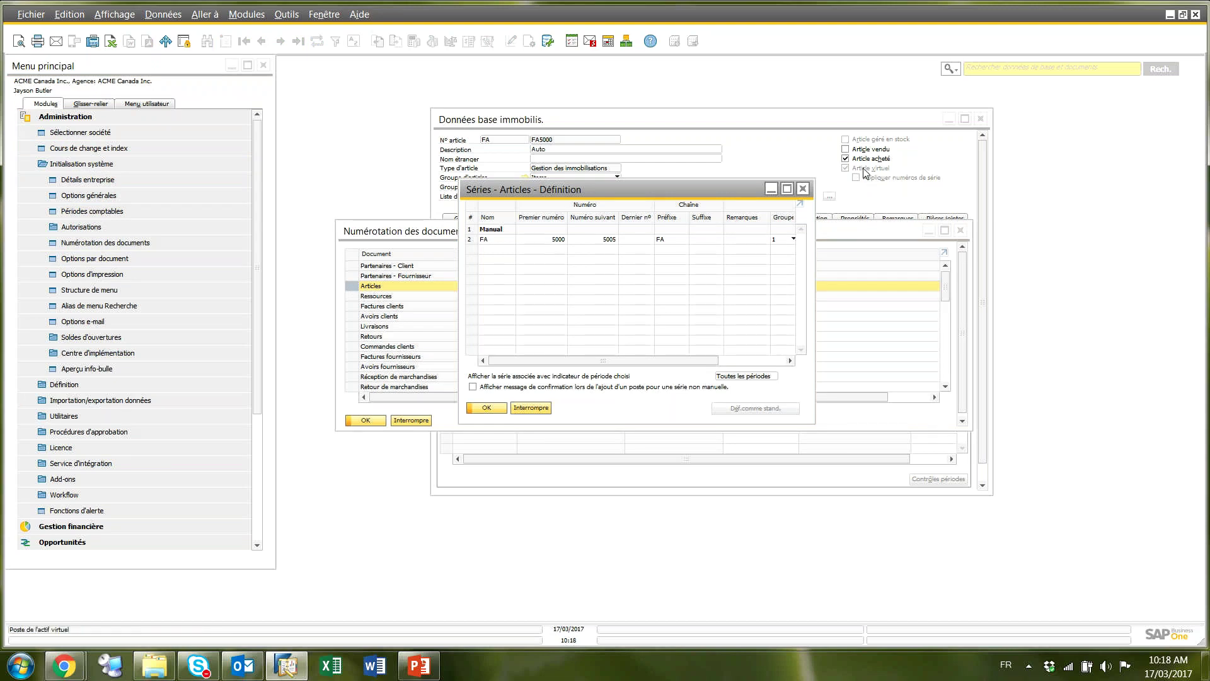
{"action": "left_click", "coordinate": [530, 407]}
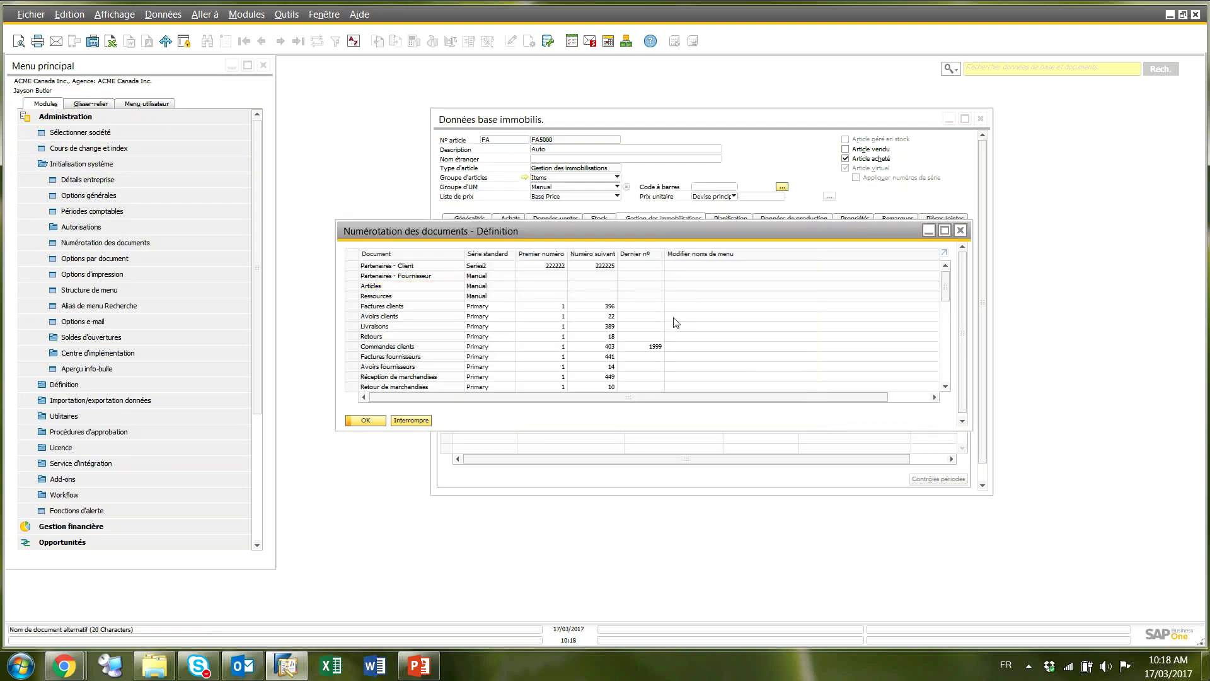
{"action": "left_click", "coordinate": [960, 231]}
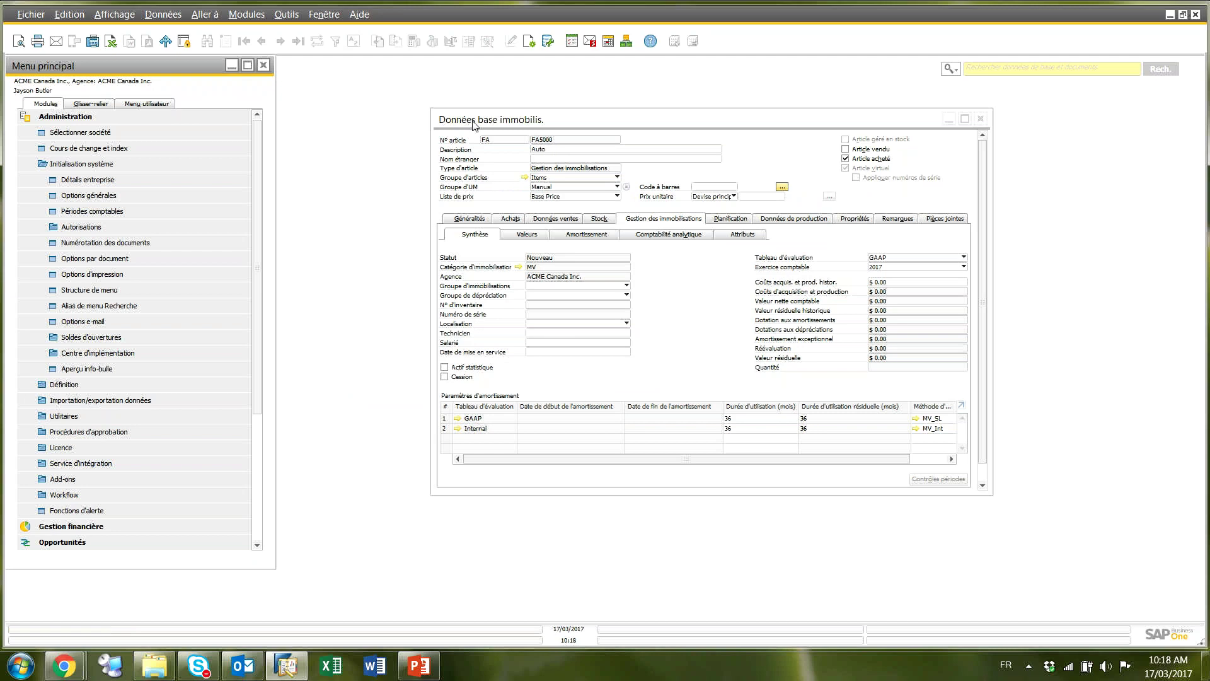
Start a new fixed asset master record and assign it the FA numbering series
{"action": "left_click", "coordinate": [690, 189]}
{"action": "left_click", "coordinate": [225, 41]}
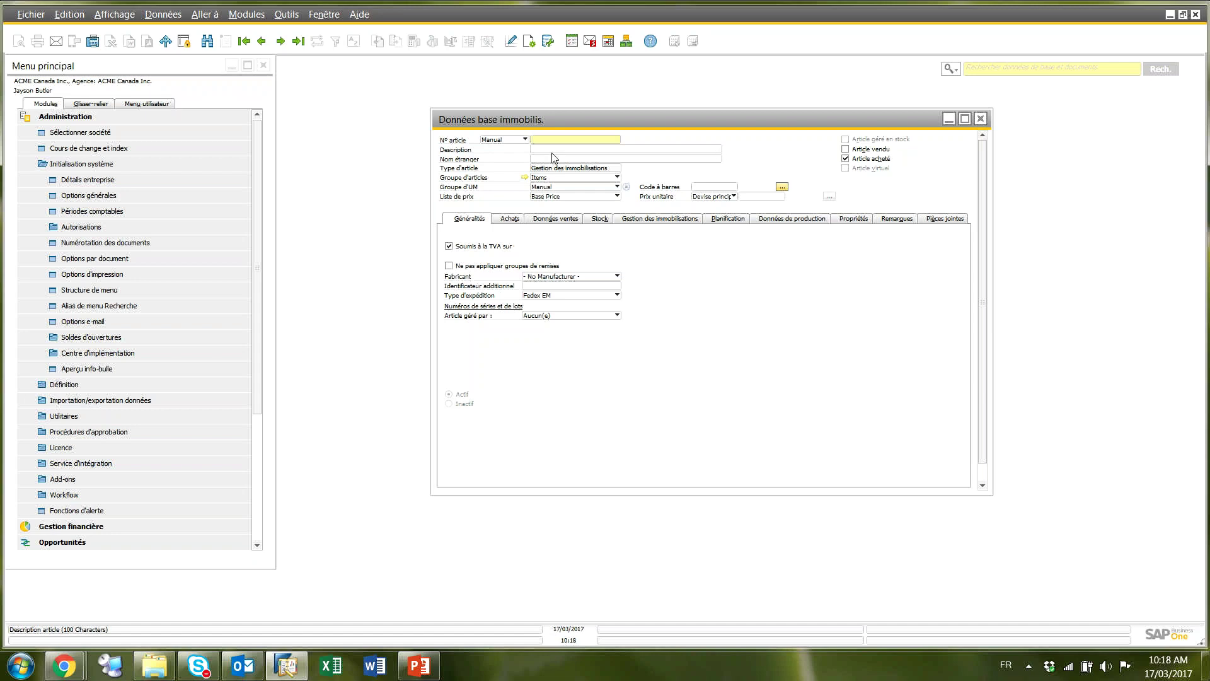
{"action": "left_click", "coordinate": [507, 140]}
{"action": "left_click", "coordinate": [491, 150]}
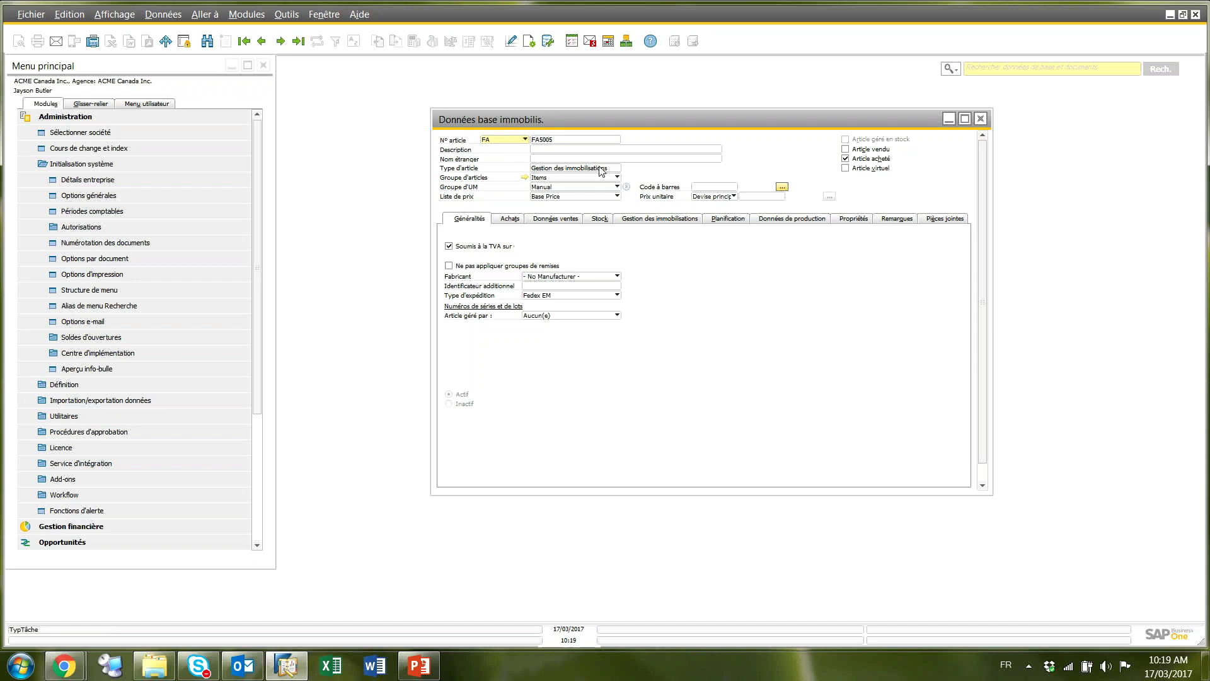
Leave the new record unsaved and browse back to fixed asset FA5000
{"action": "left_click", "coordinate": [259, 41]}
{"action": "left_click", "coordinate": [522, 347]}
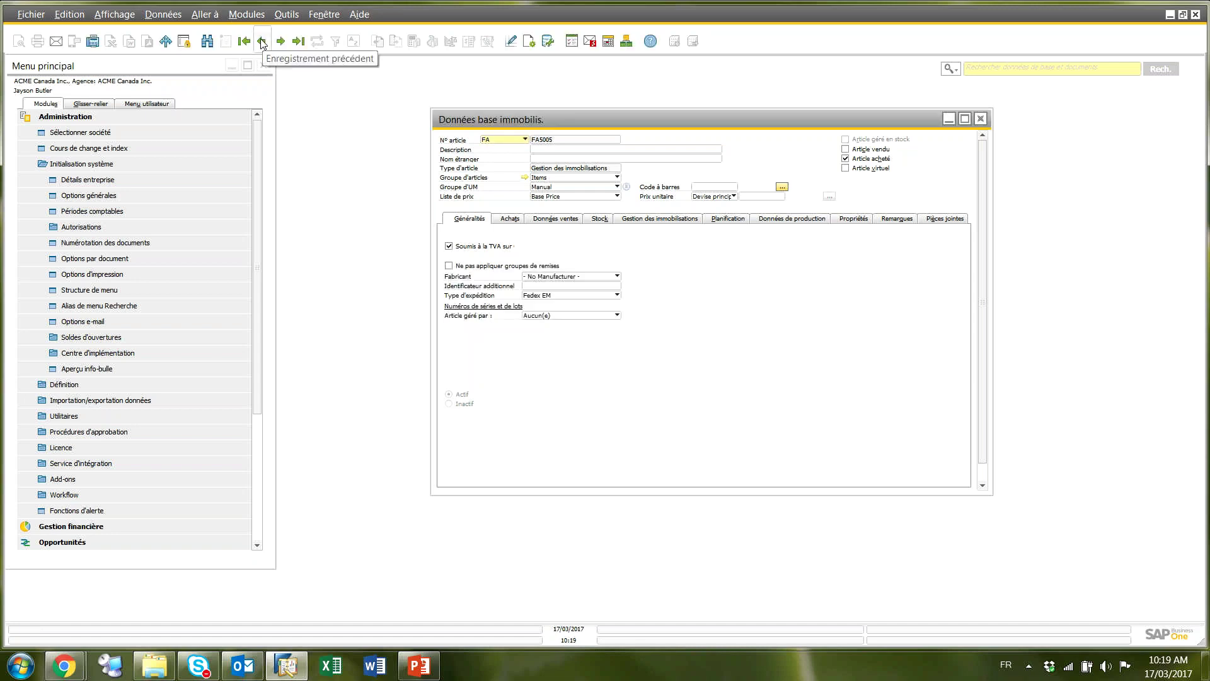
{"action": "left_click", "coordinate": [261, 42]}
{"action": "left_click", "coordinate": [474, 346]}
{"action": "left_click", "coordinate": [260, 41]}
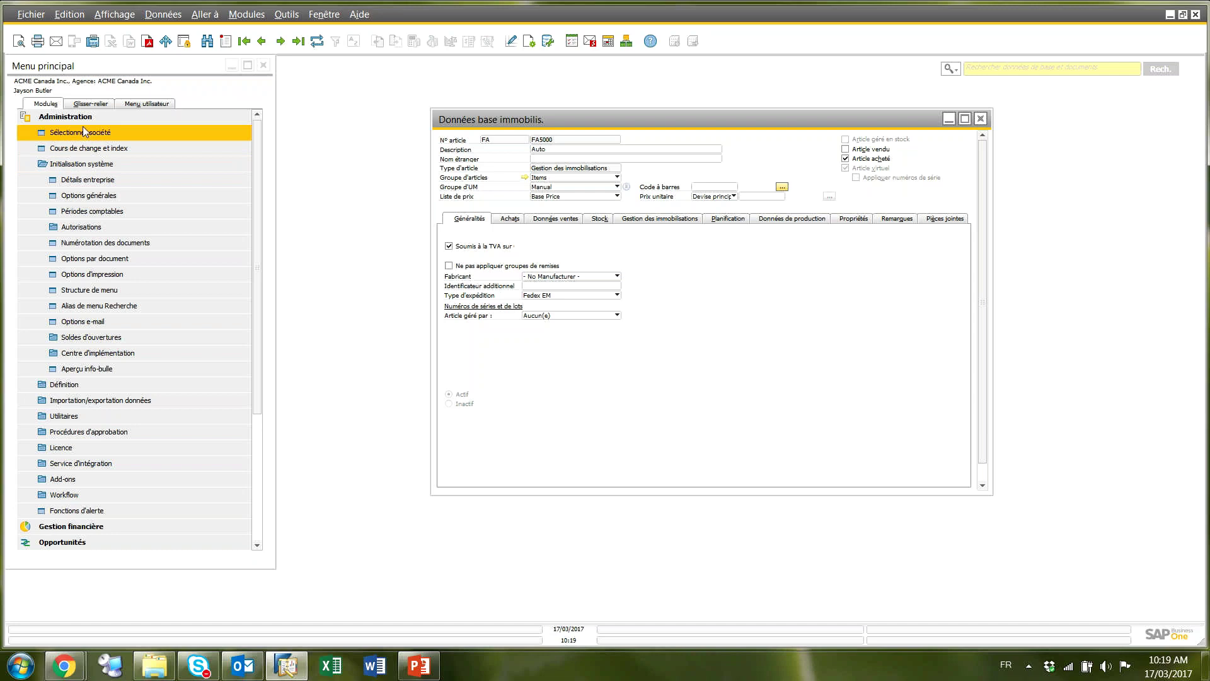
Open the supplier invoice (Facture fournisseur) for FA5000, review its contents and accounting details including the asset value date, and close it
{"action": "left_click", "coordinate": [52, 122]}
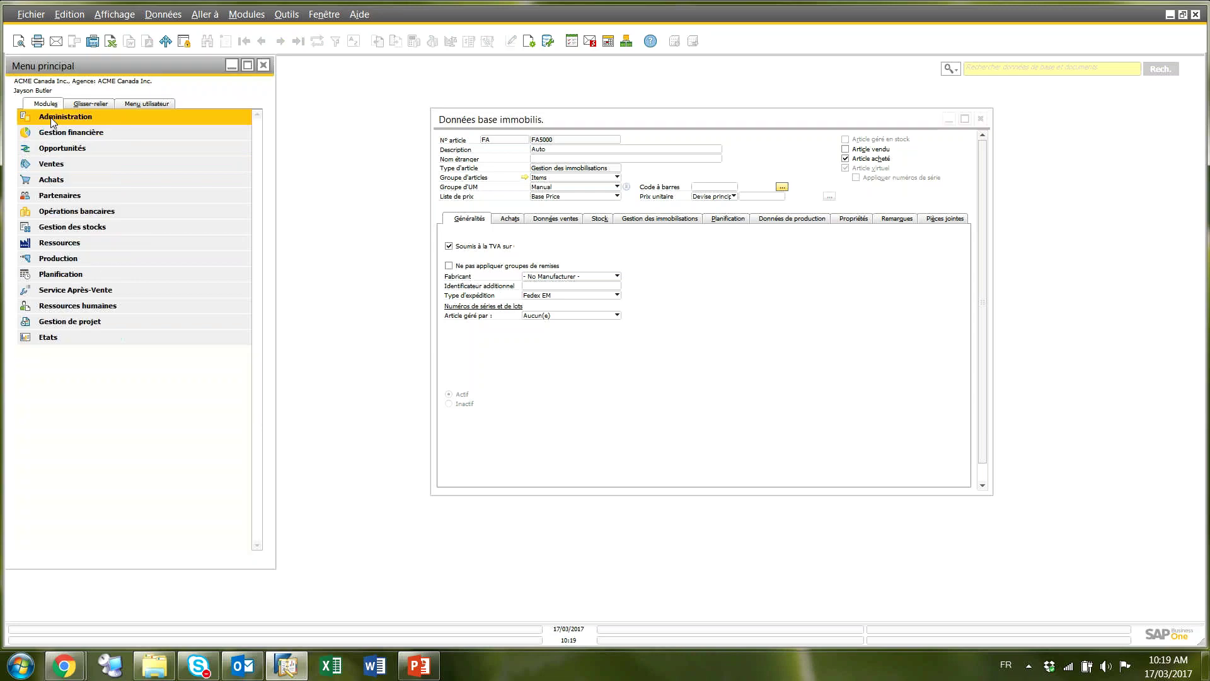
{"action": "left_click", "coordinate": [56, 181]}
{"action": "left_click", "coordinate": [78, 305]}
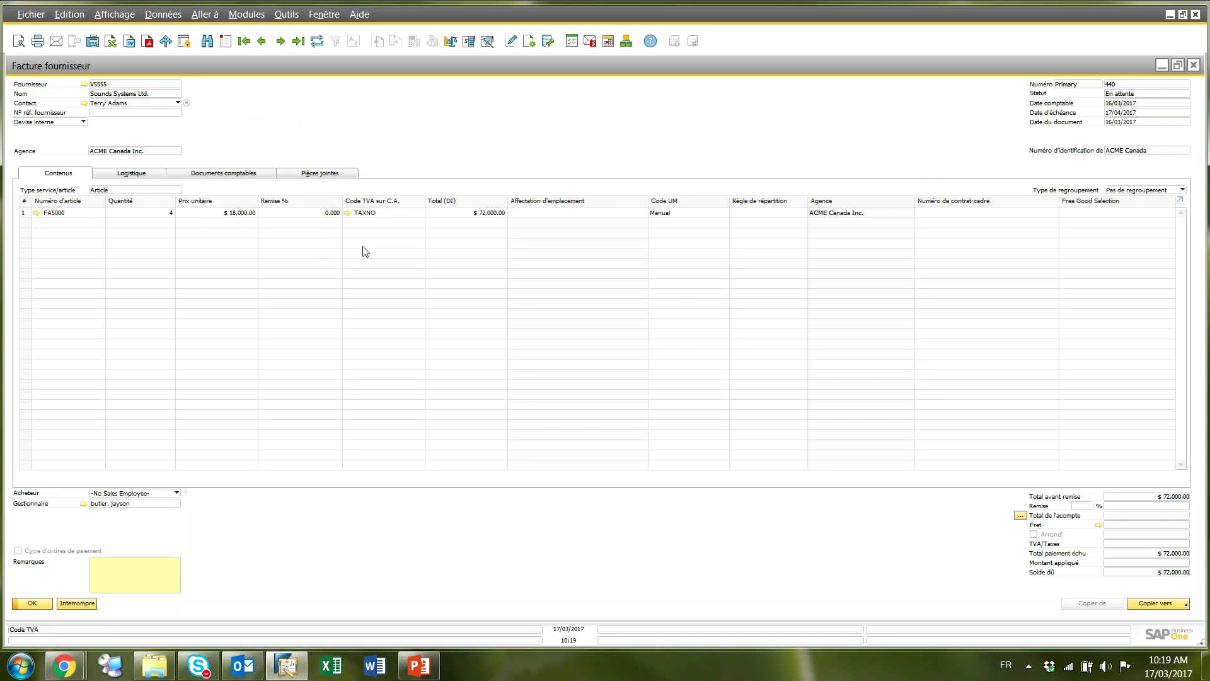
{"action": "left_click", "coordinate": [218, 177]}
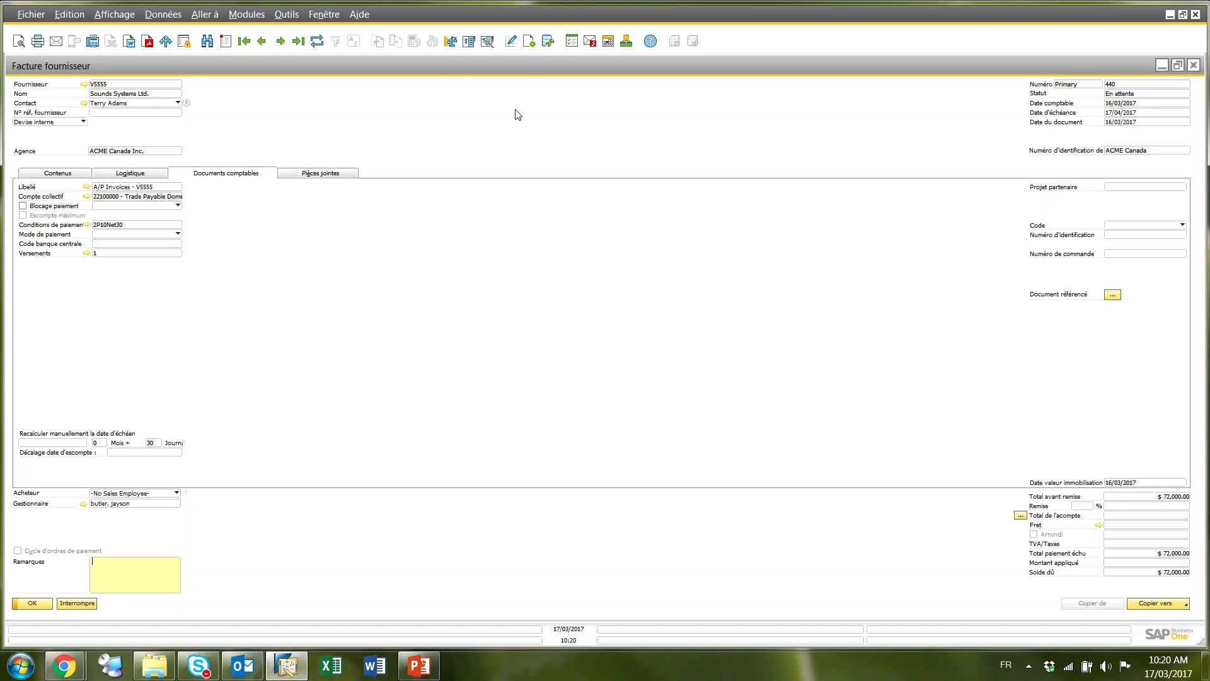
{"action": "left_click", "coordinate": [1195, 66]}
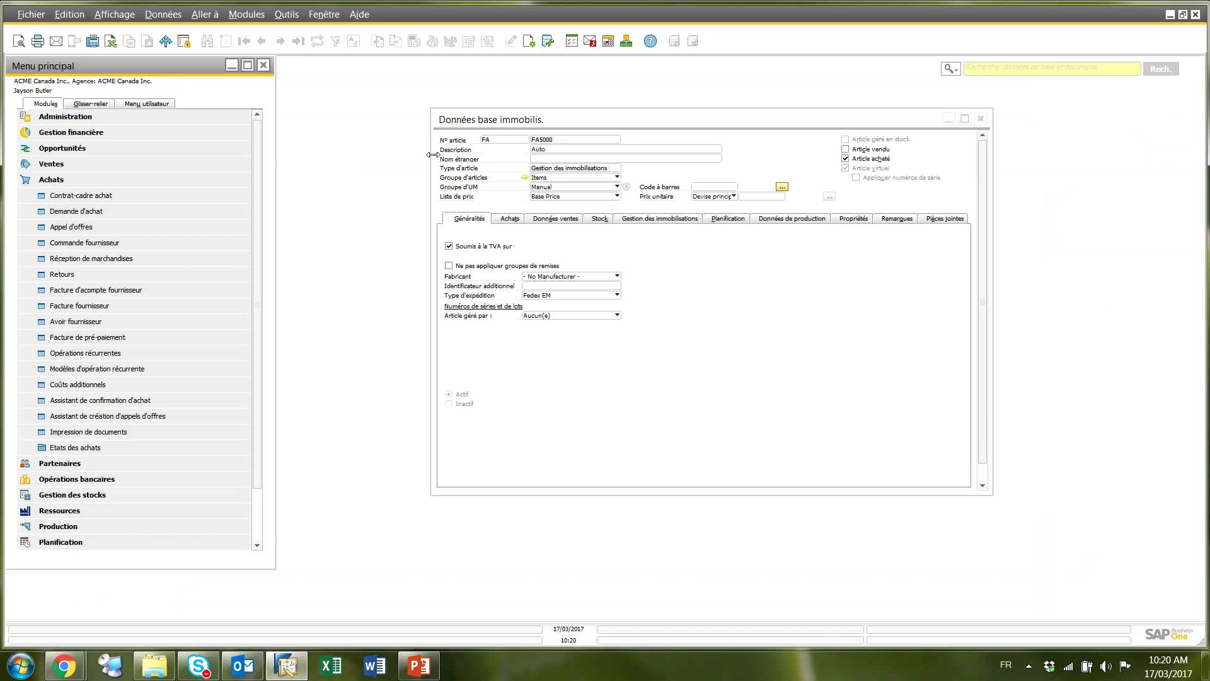
Open the fixed-asset acquisitions (Acquisition immobilisation), review the latest document and browse back to document 11, closing the window when done
{"action": "left_click", "coordinate": [64, 130]}
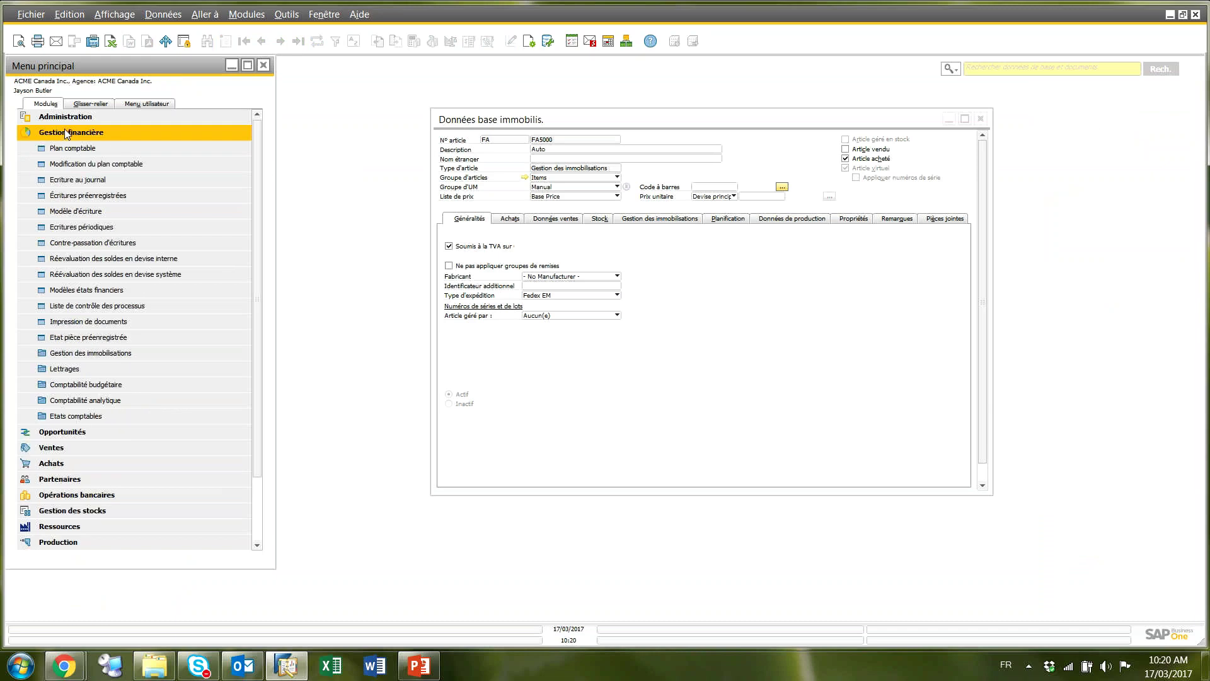
{"action": "left_click", "coordinate": [71, 353]}
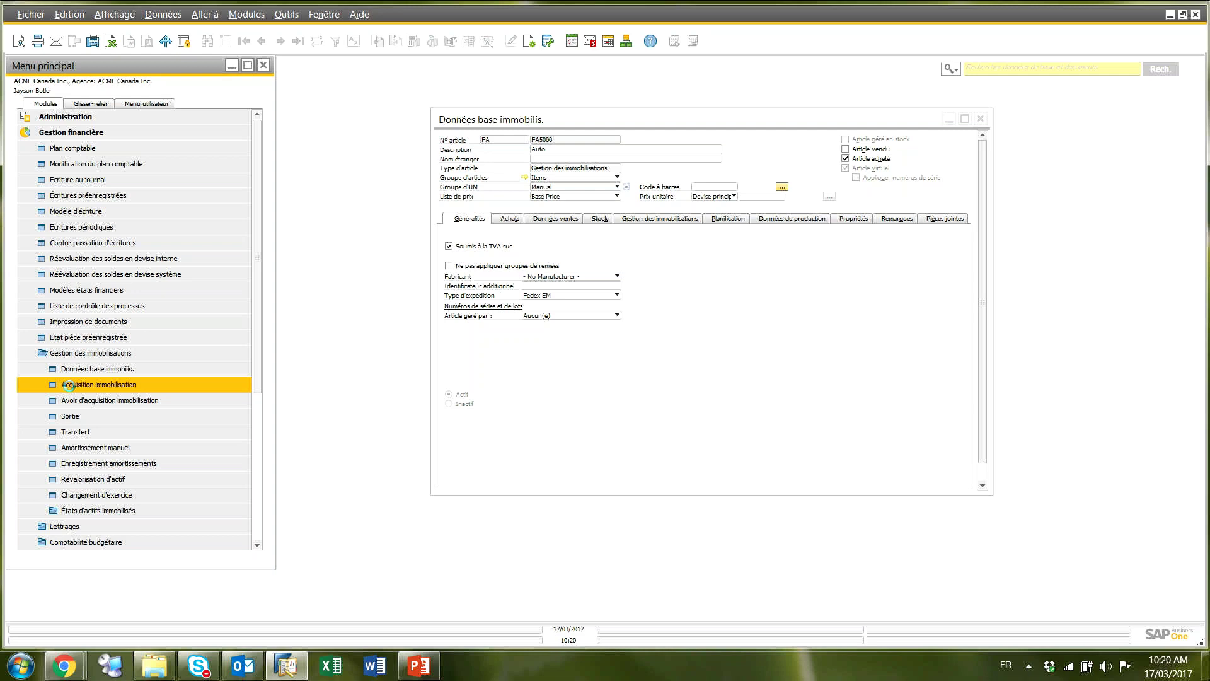
{"action": "left_click", "coordinate": [70, 385]}
{"action": "left_click", "coordinate": [299, 42]}
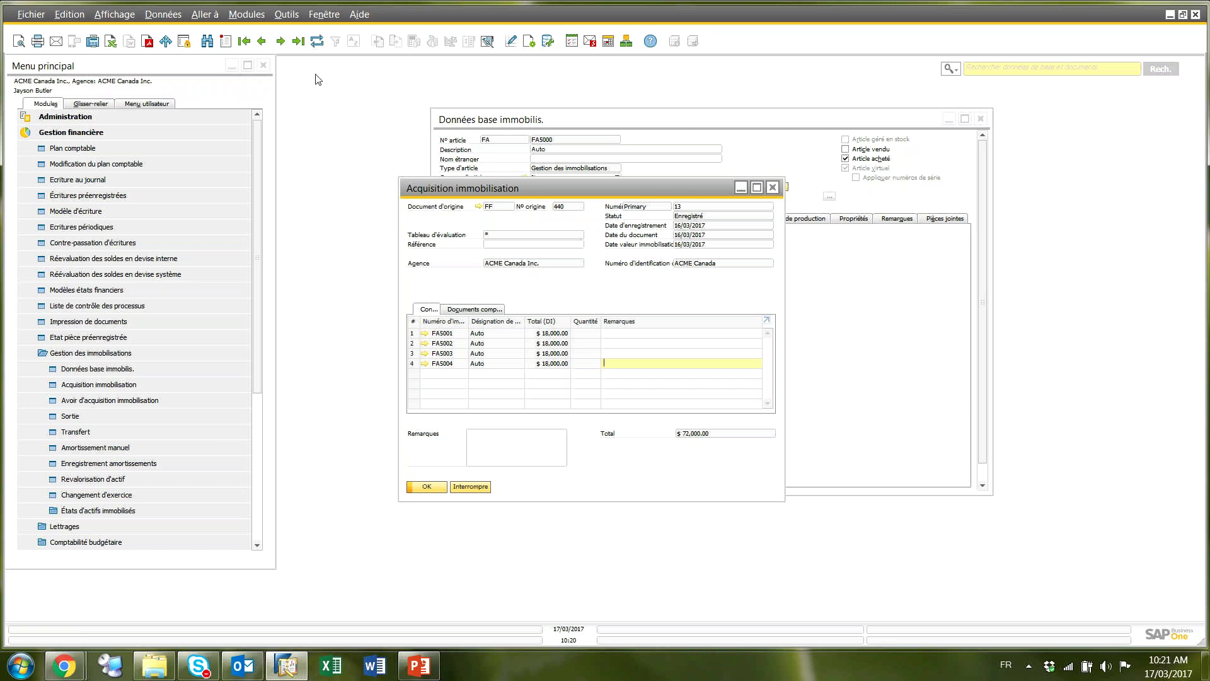
{"action": "left_click", "coordinate": [262, 41]}
{"action": "left_click", "coordinate": [262, 41]}
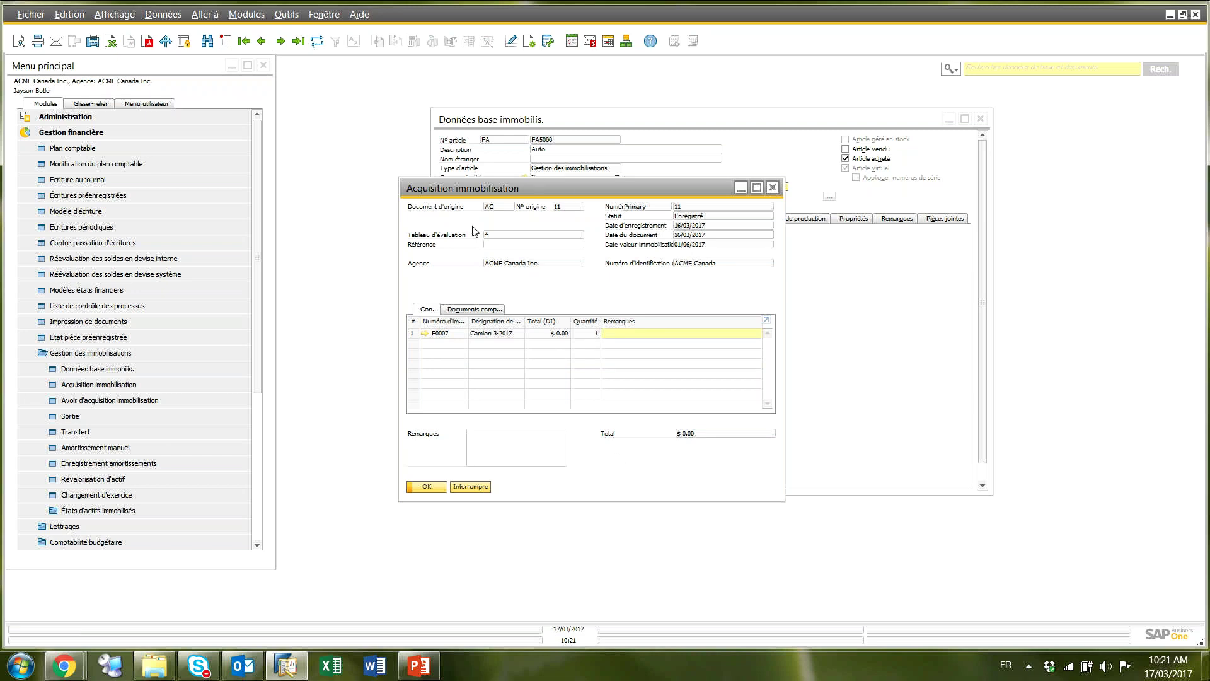
{"action": "left_click", "coordinate": [772, 187]}
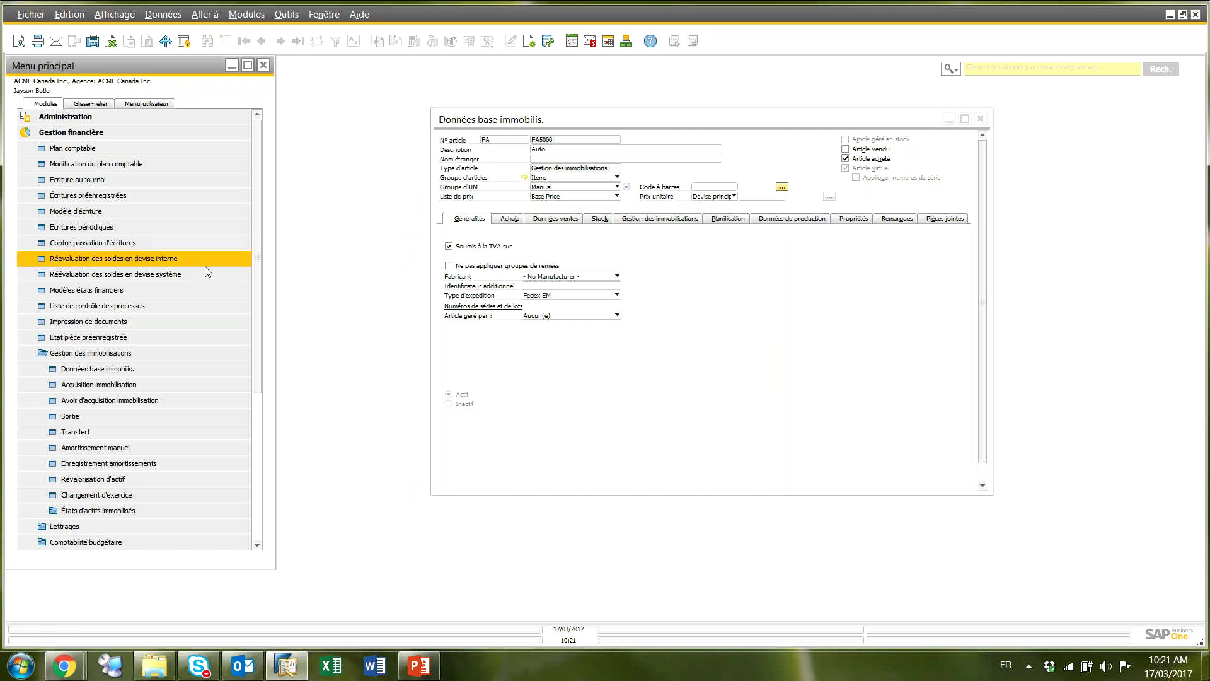
Review a blank acquisition credit memo (Avoir d'acquisition immobilisation), then the transaction types of the retirement document (Sortie), closing each unsaved
{"action": "left_click", "coordinate": [111, 399]}
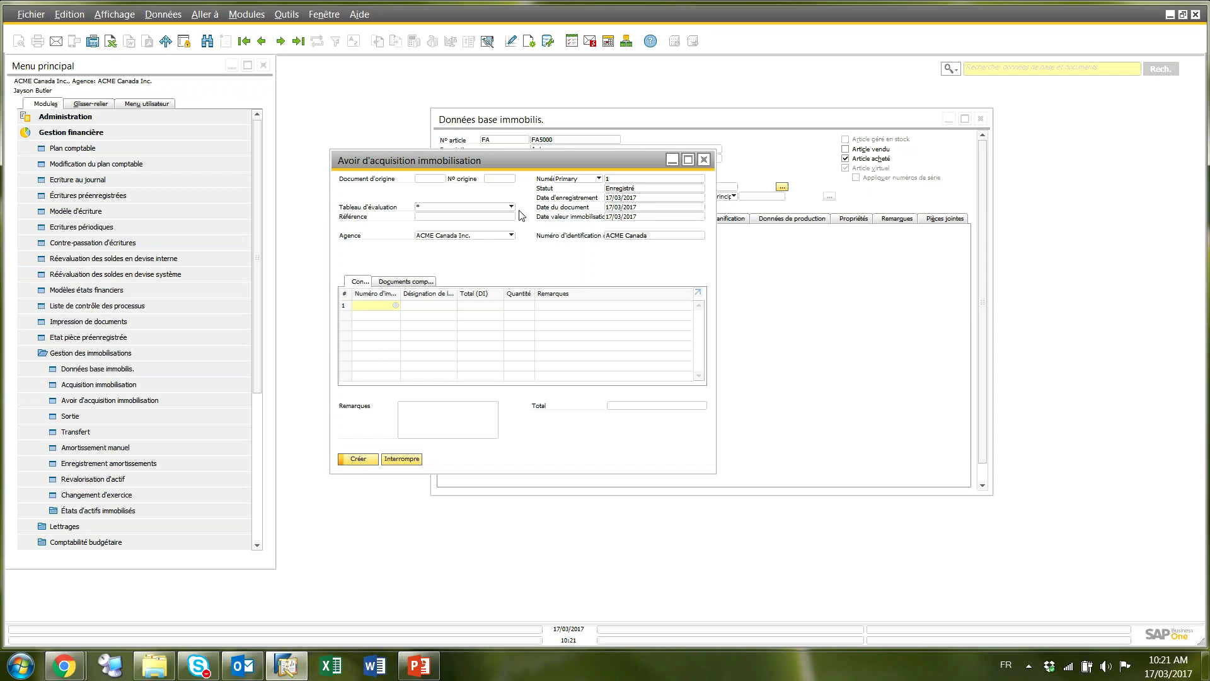
{"action": "left_click", "coordinate": [702, 159]}
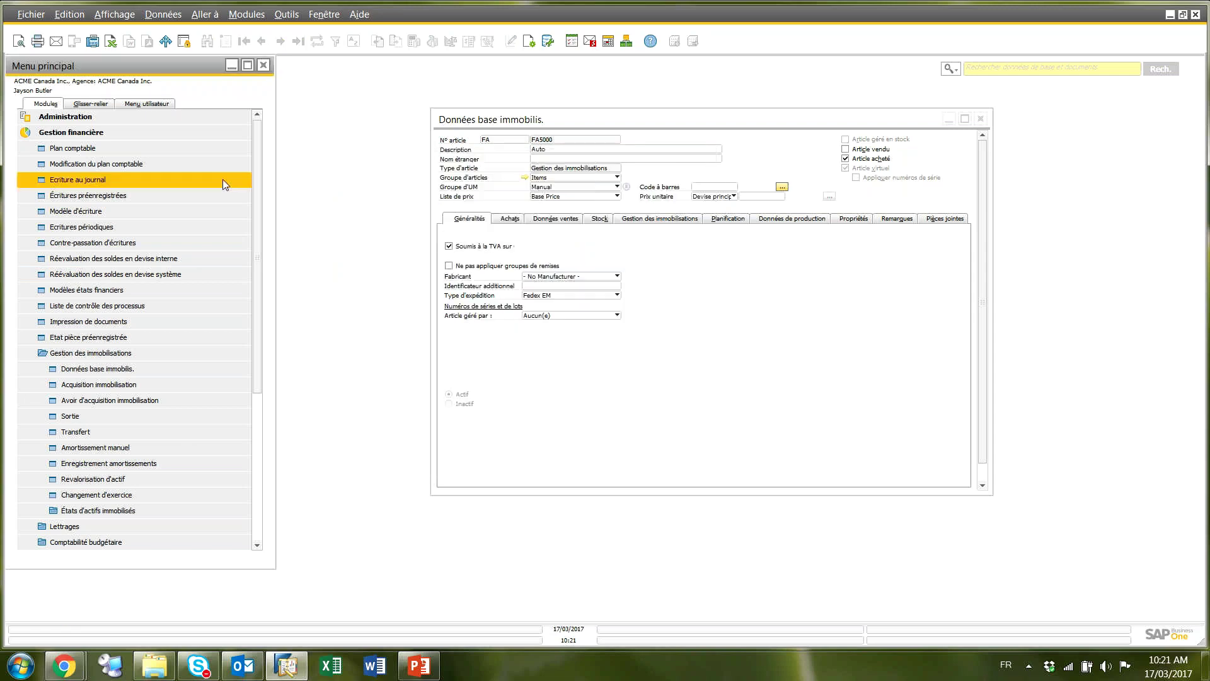
{"action": "left_click", "coordinate": [62, 416]}
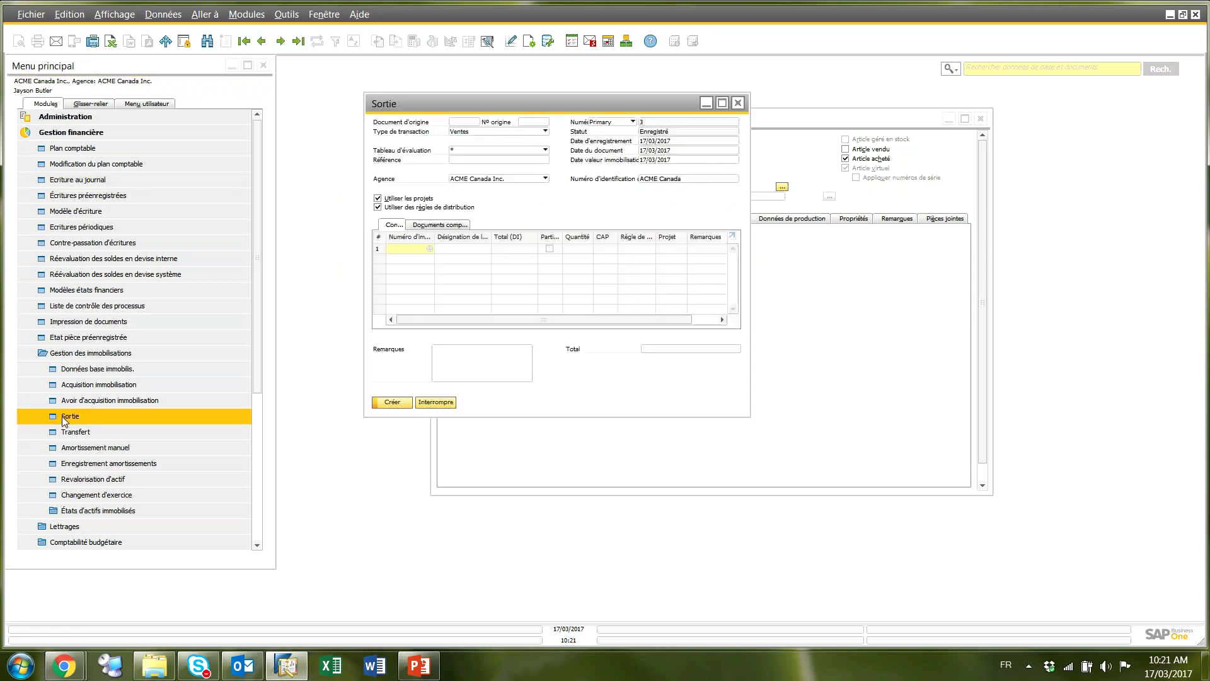
{"action": "left_click", "coordinate": [469, 132]}
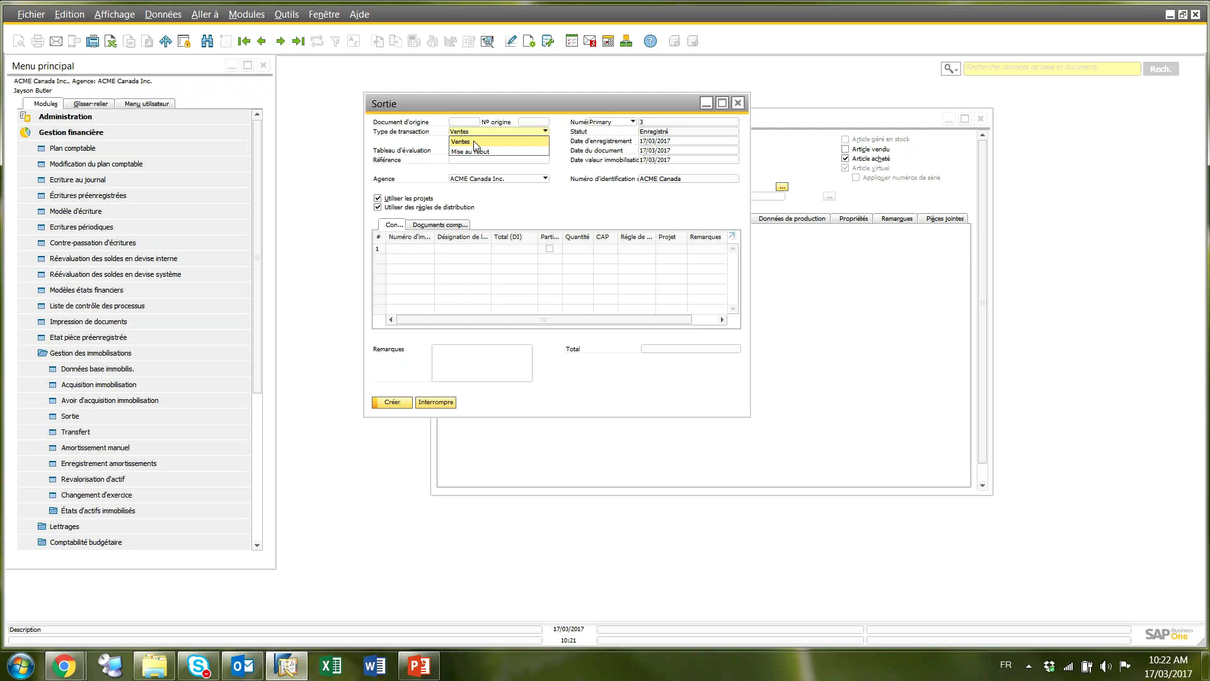
{"action": "left_click", "coordinate": [672, 104]}
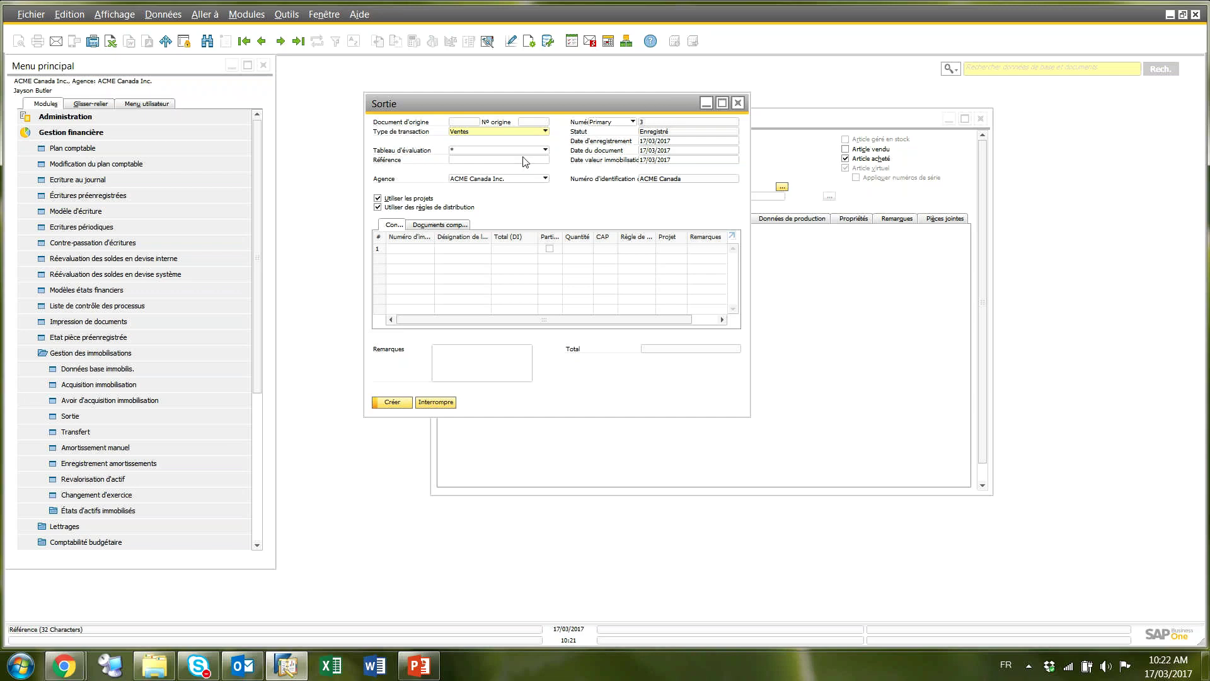
{"action": "left_click", "coordinate": [739, 104]}
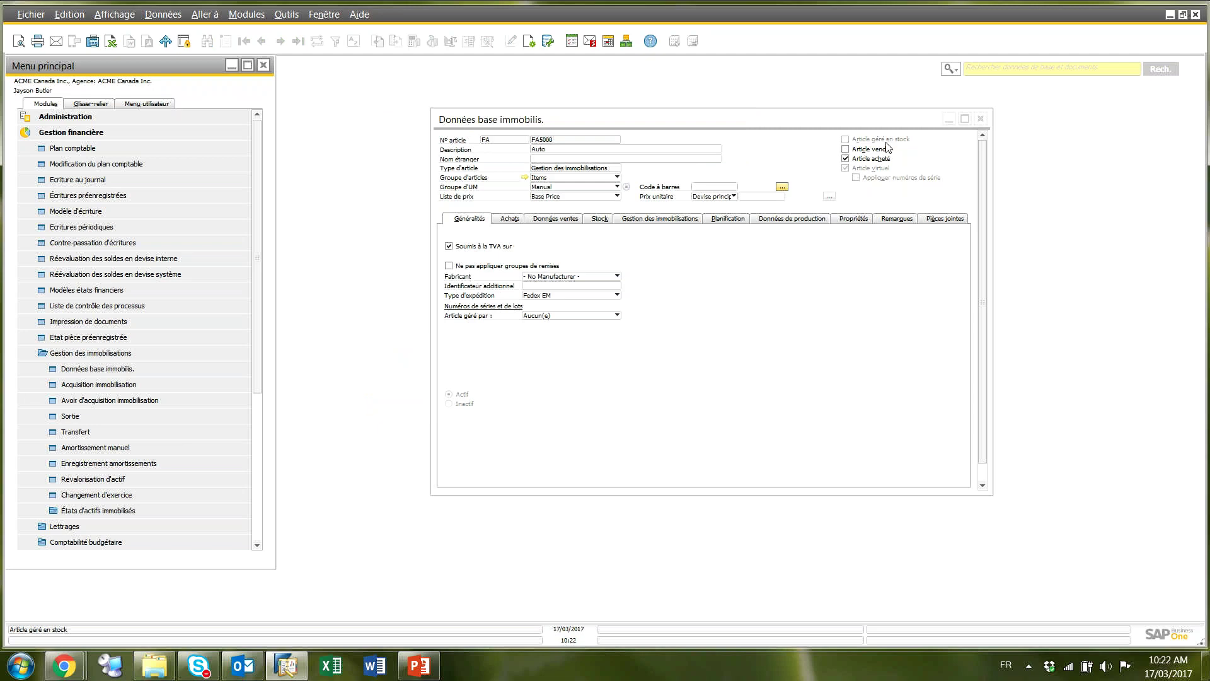
Review the transaction types of the Transfert document and a blank manual depreciation document (Amortissement manuel), closing each without creating anything
{"action": "left_click", "coordinate": [69, 434]}
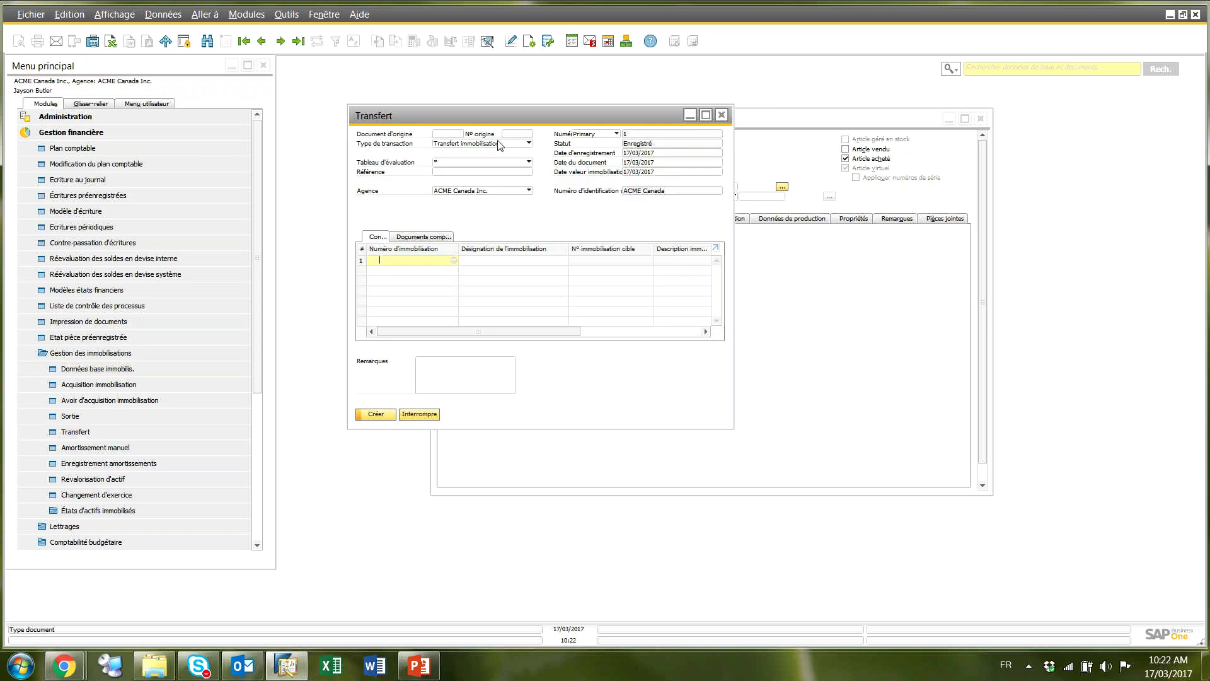
{"action": "left_click", "coordinate": [529, 143]}
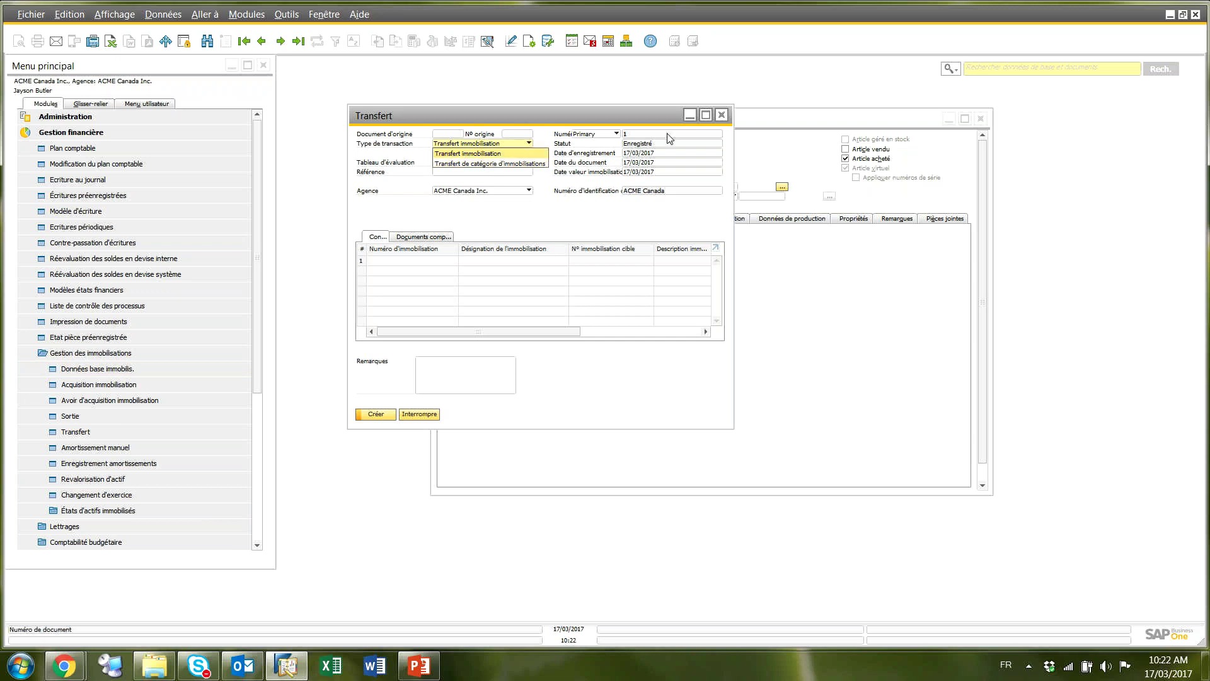
{"action": "left_click", "coordinate": [722, 117]}
{"action": "left_click", "coordinate": [723, 118]}
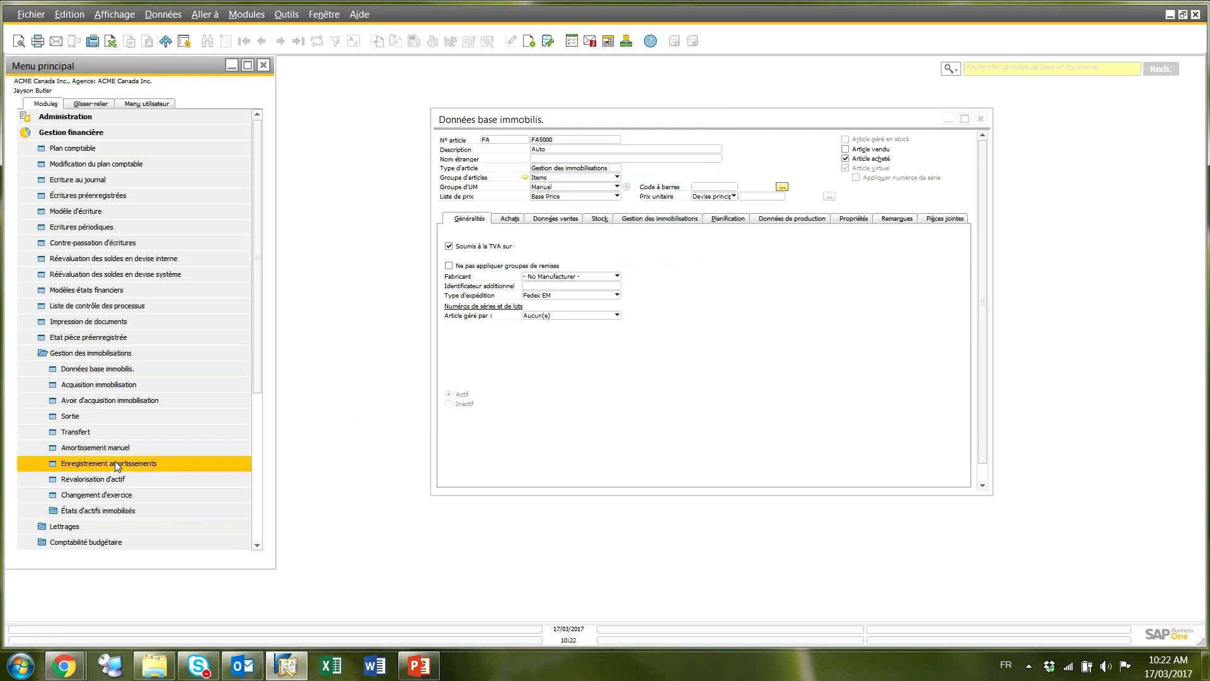
{"action": "left_click", "coordinate": [103, 447]}
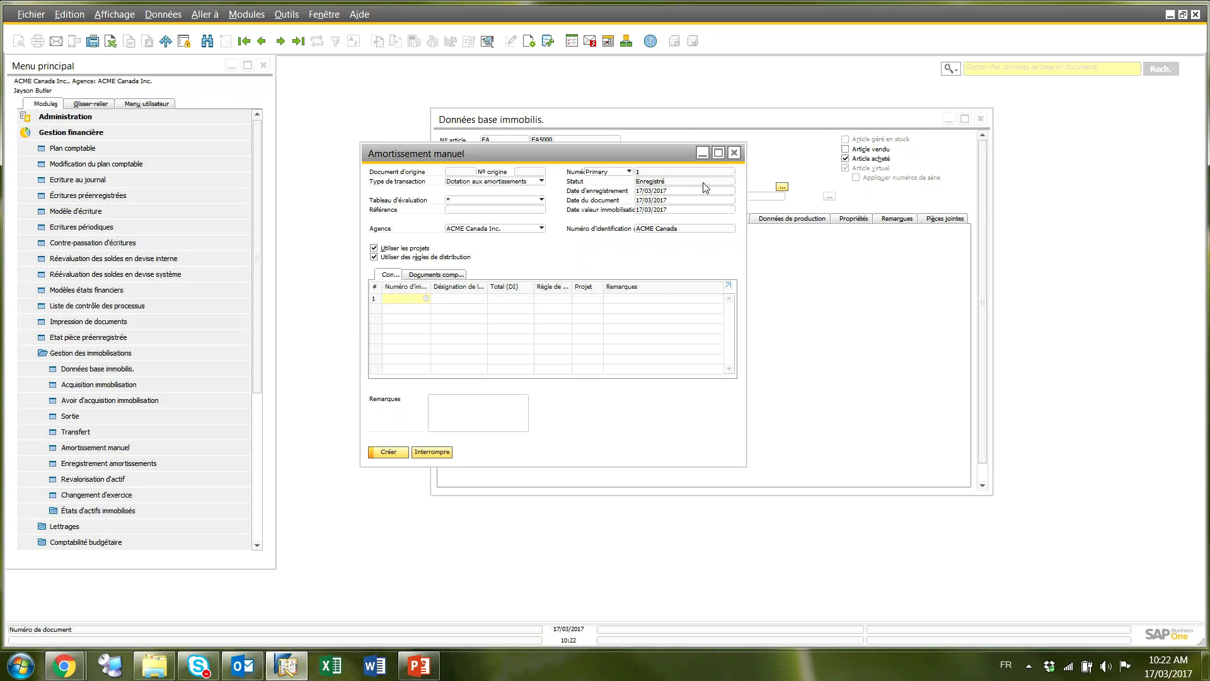
{"action": "left_click", "coordinate": [735, 153]}
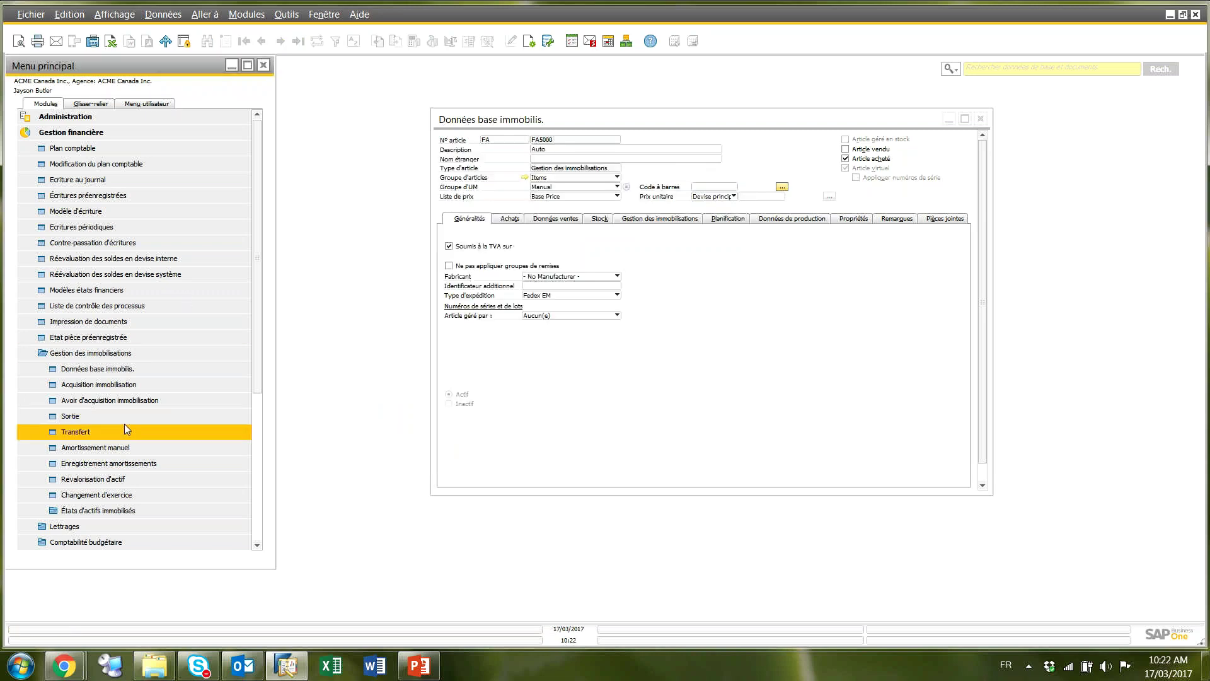
Preview the GAAP depreciation run to 31/03/2017, check the depreciation schedule of asset FA5001, and close the preview without executing the run
{"action": "left_click", "coordinate": [78, 468]}
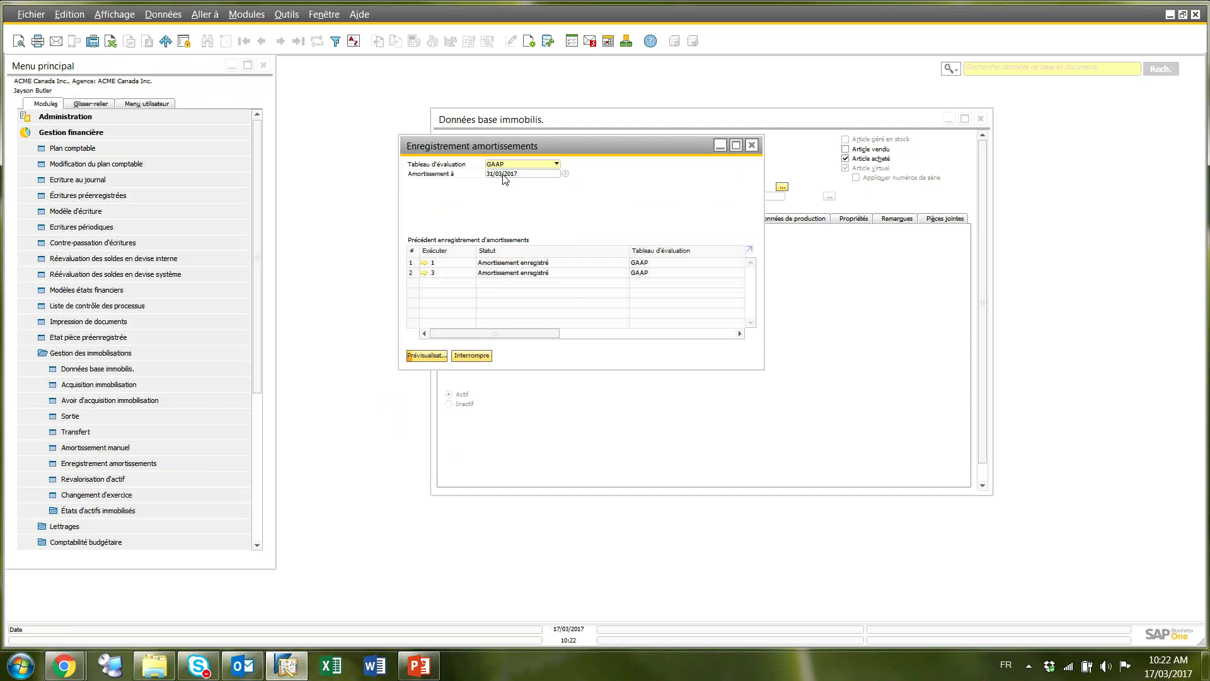
{"action": "left_click", "coordinate": [422, 356]}
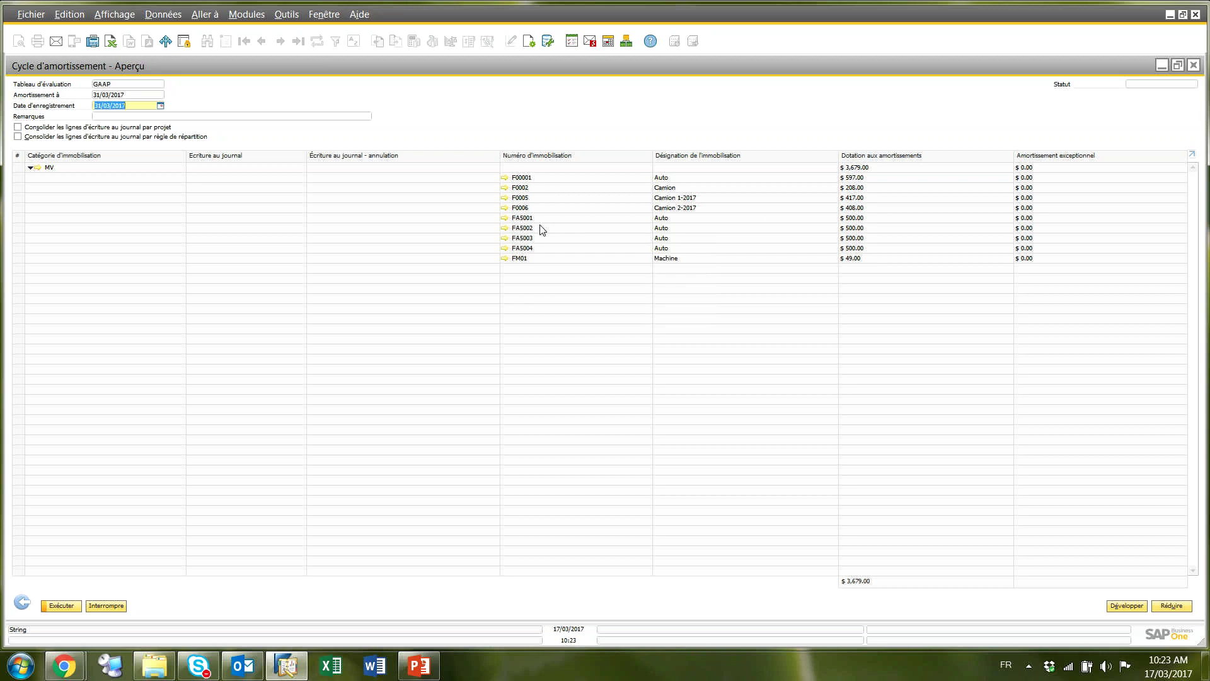
{"action": "left_click", "coordinate": [502, 217]}
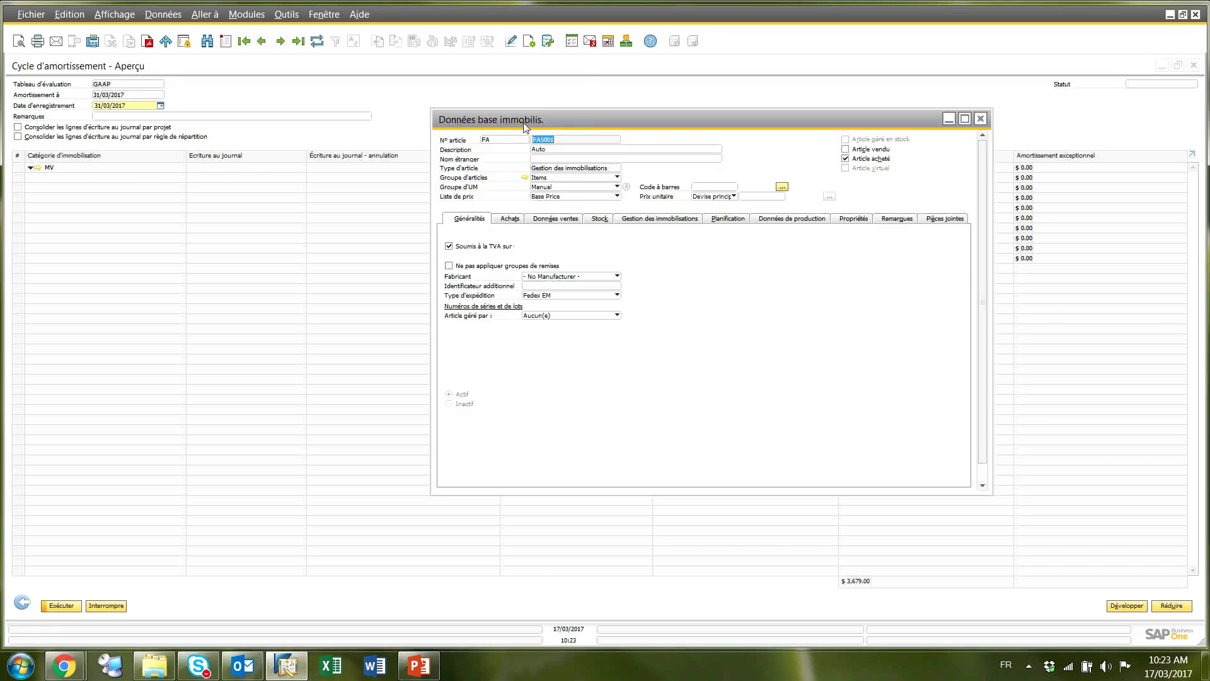
{"action": "left_click", "coordinate": [649, 219]}
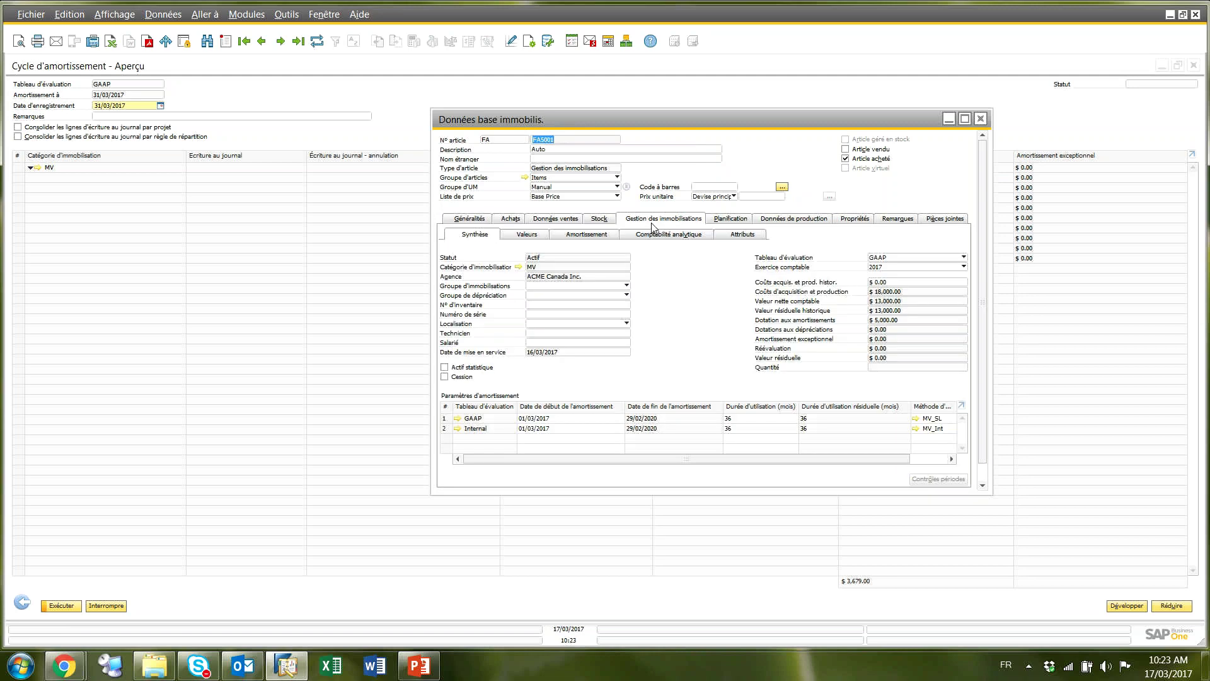
{"action": "left_click", "coordinate": [577, 235]}
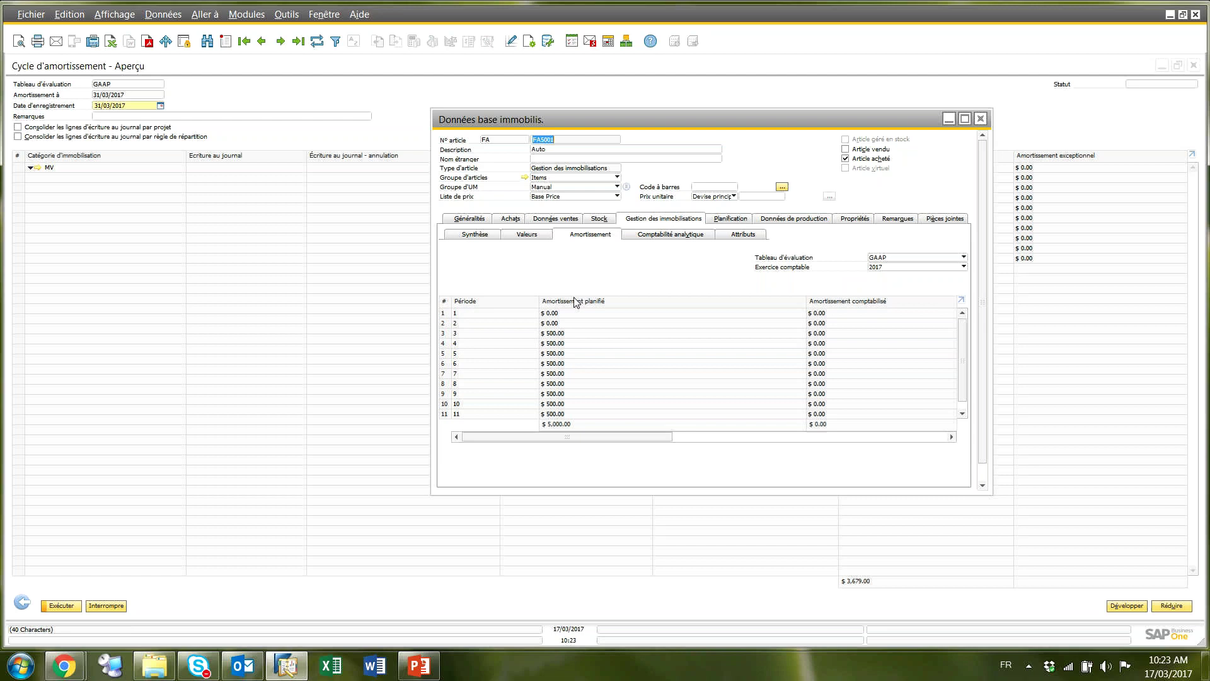
{"action": "left_click", "coordinate": [981, 119]}
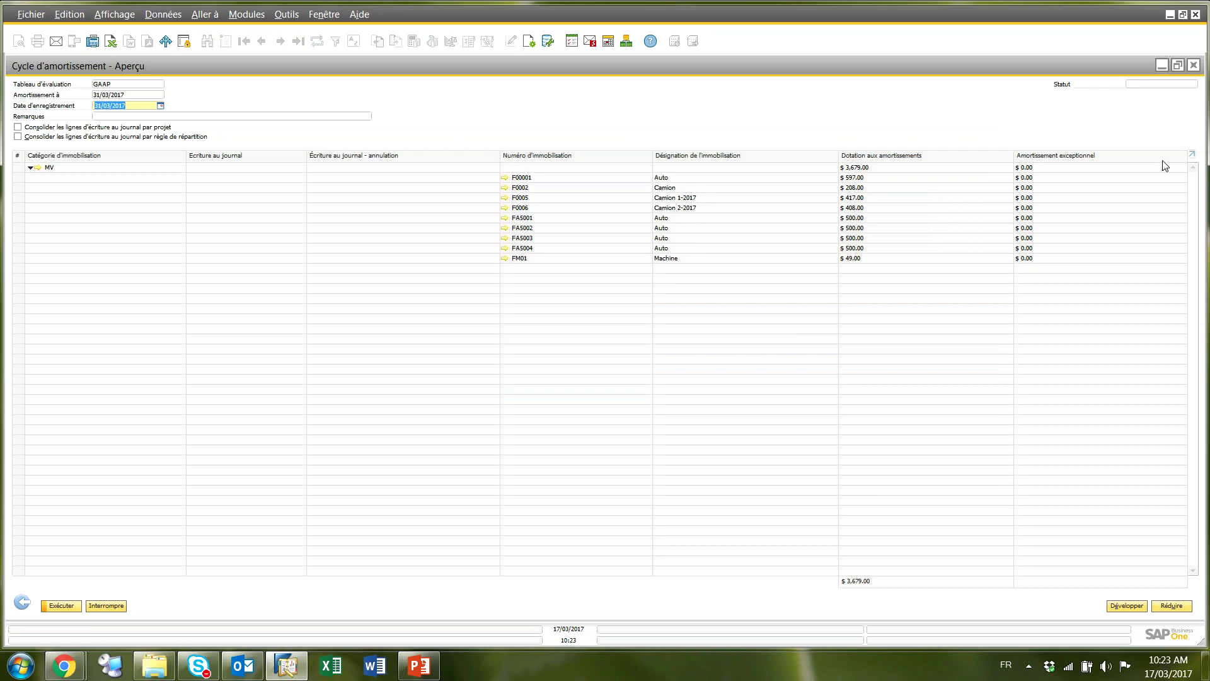
{"action": "left_click", "coordinate": [1194, 65]}
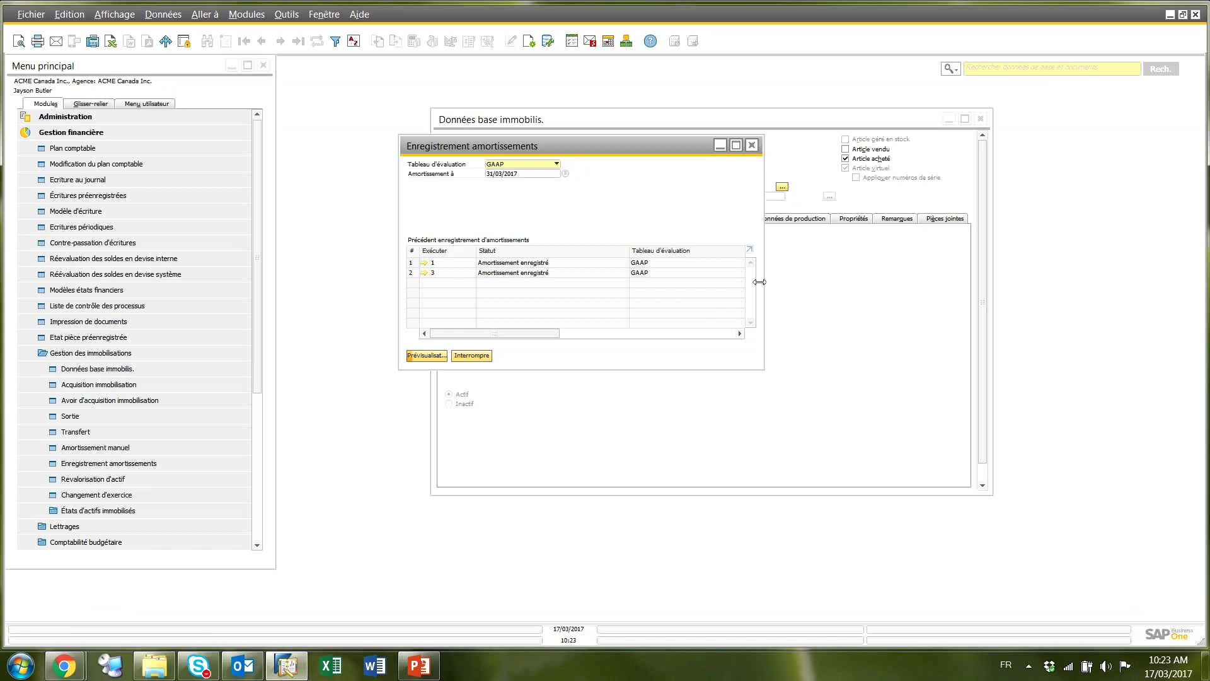
Widen the list of previous depreciation runs, open the run to 28/02/2017 and review its journal entry
{"action": "left_click_drag", "start_coordinate": [763, 282], "coordinate": [1002, 282]}
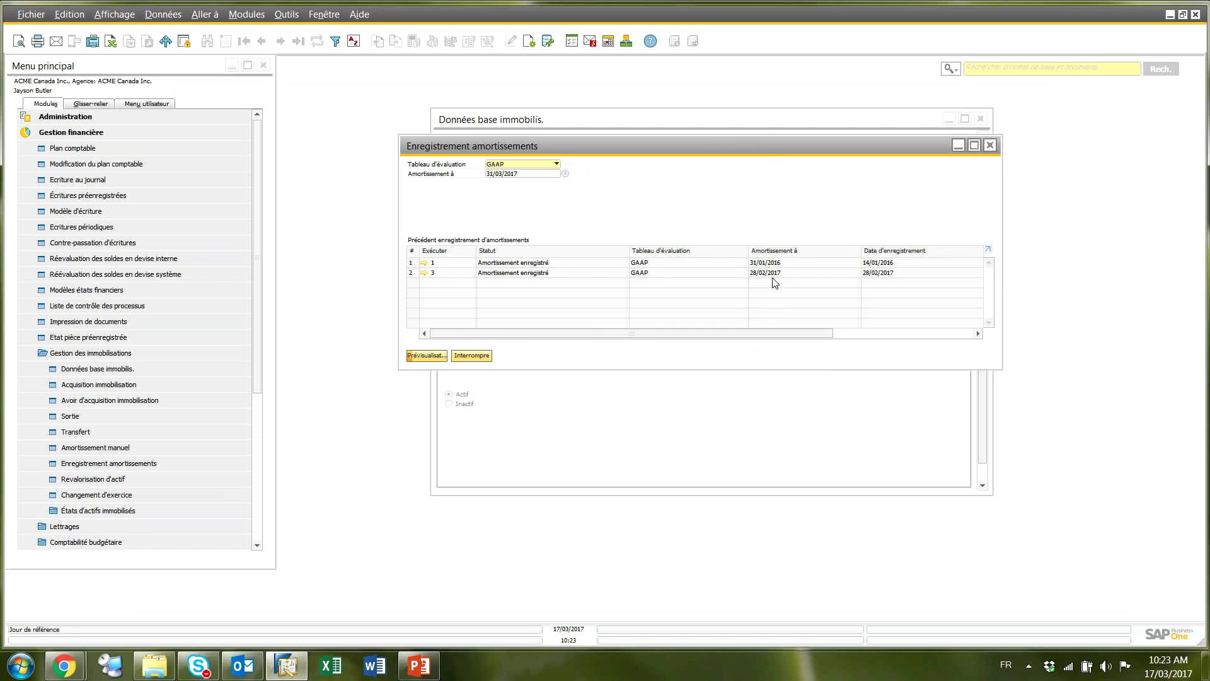
{"action": "left_click", "coordinate": [424, 273]}
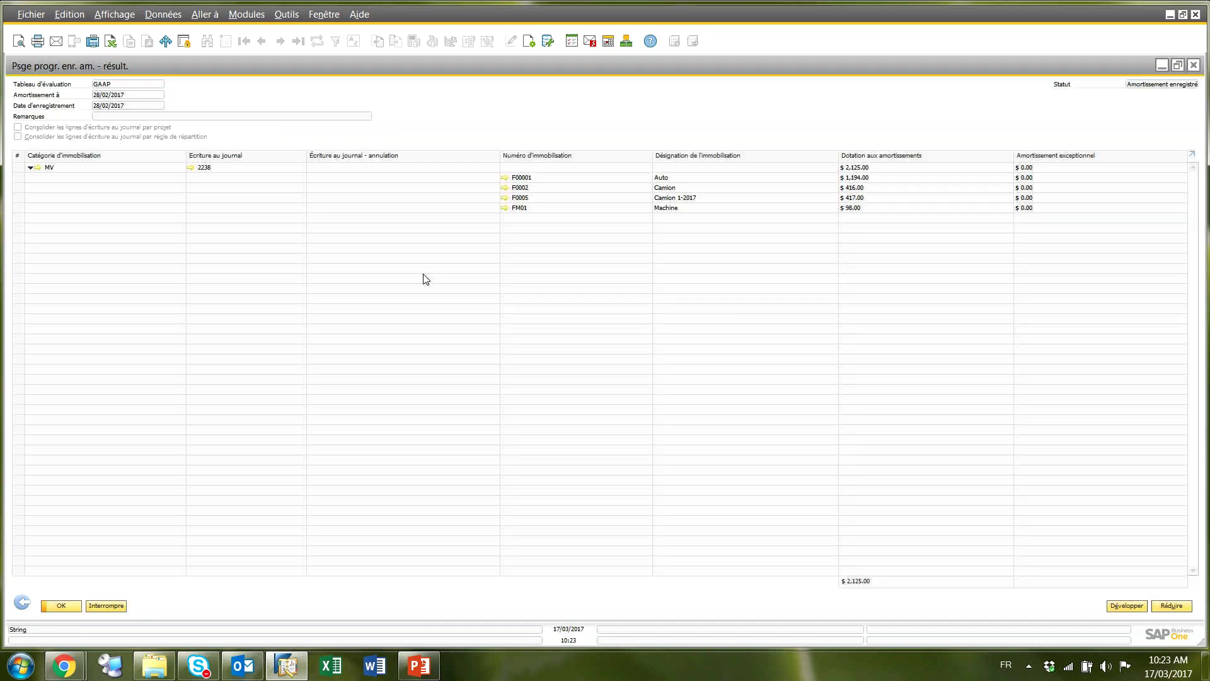
{"action": "left_click", "coordinate": [188, 168]}
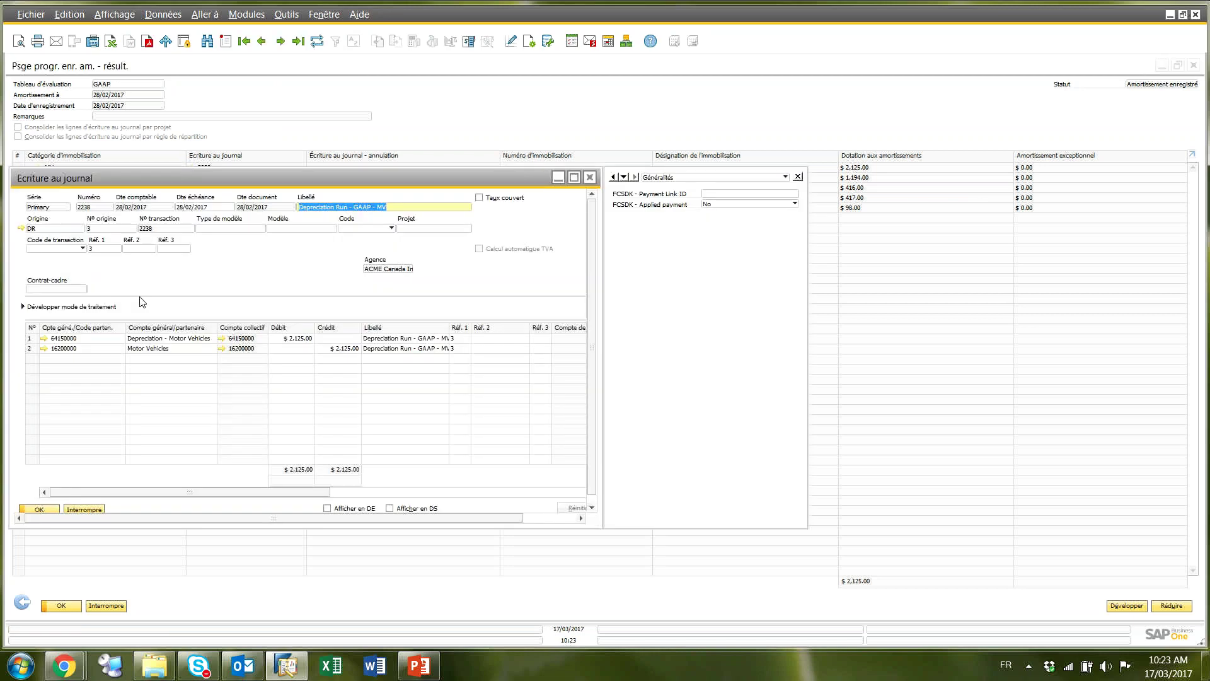
{"action": "left_click", "coordinate": [590, 179]}
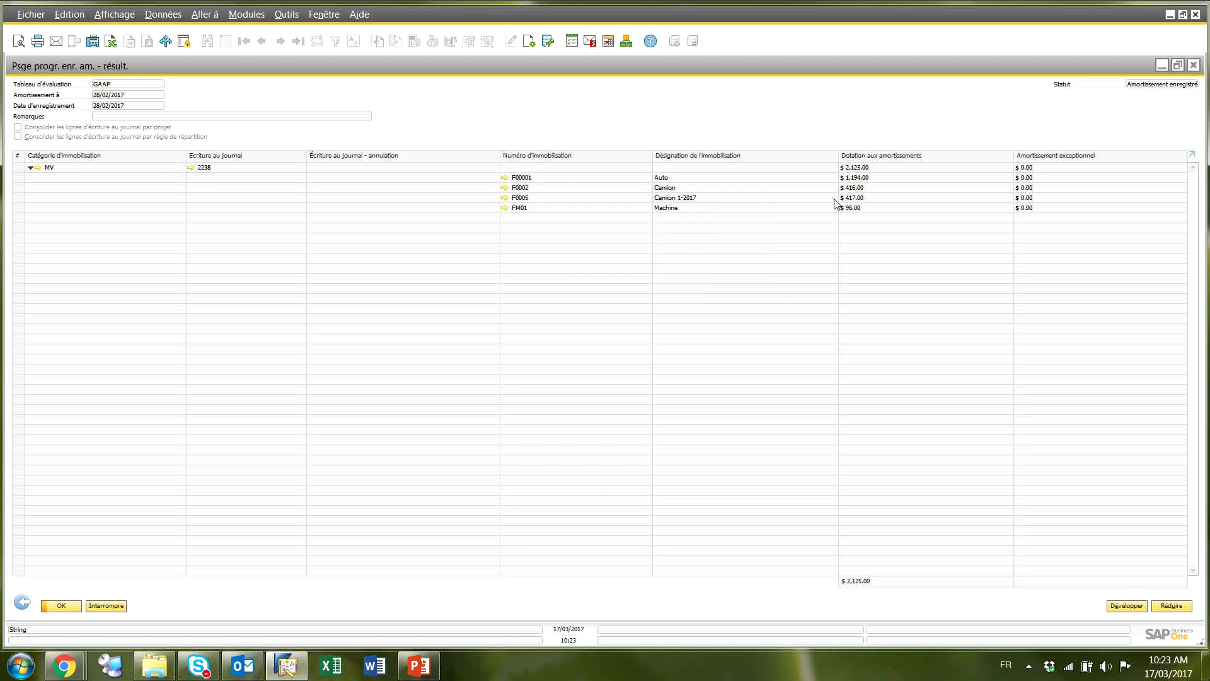
Check the planned and posted depreciation of asset F0002 from the run results, then close the depreciation run windows
{"action": "left_click", "coordinate": [504, 187]}
{"action": "left_click", "coordinate": [650, 219]}
{"action": "left_click", "coordinate": [587, 237]}
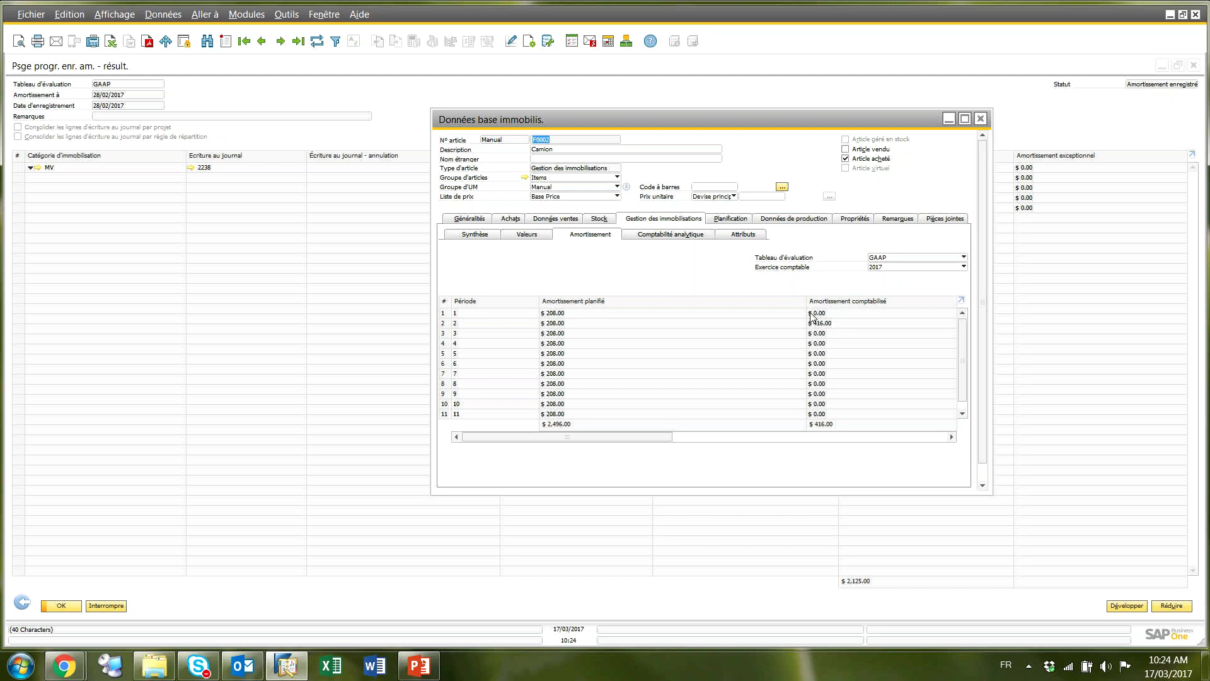
{"action": "left_click", "coordinate": [982, 119]}
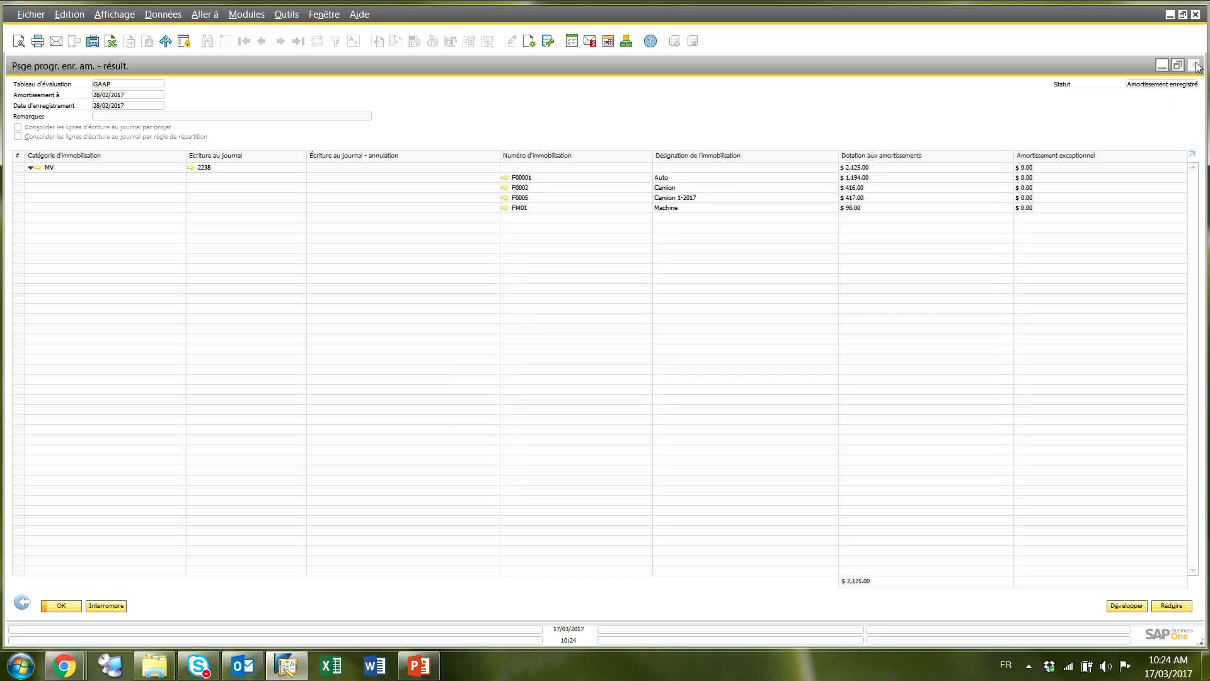
{"action": "left_click", "coordinate": [1195, 66]}
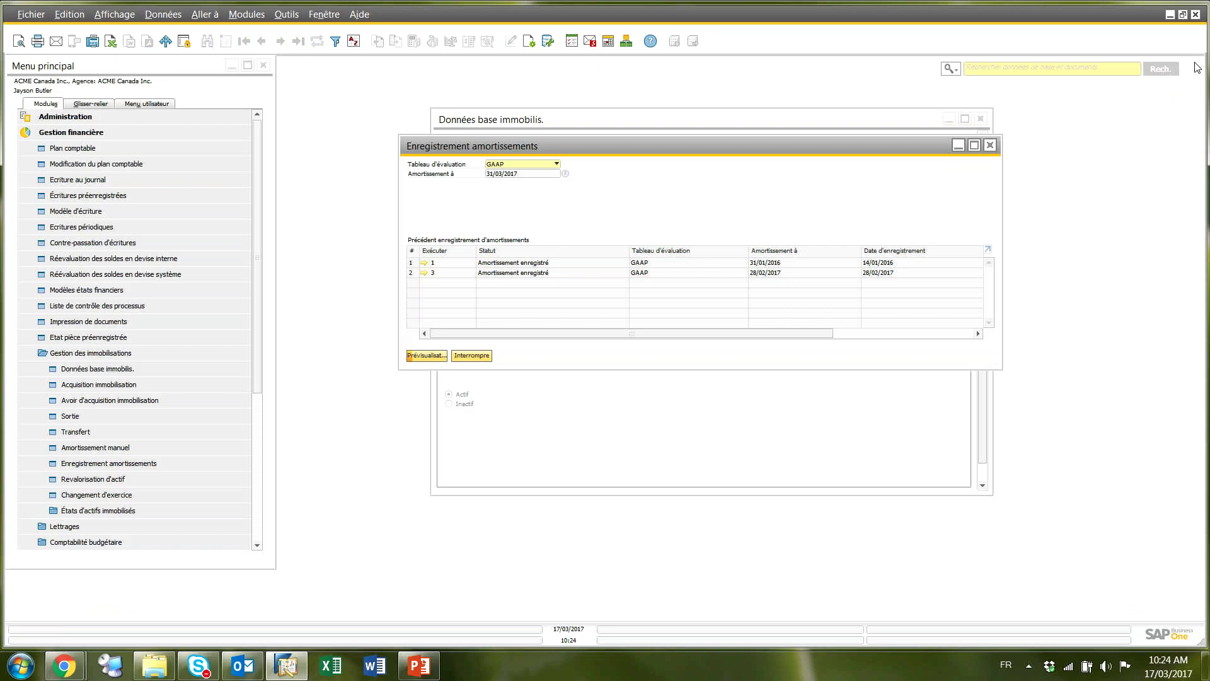
{"action": "left_click", "coordinate": [990, 145]}
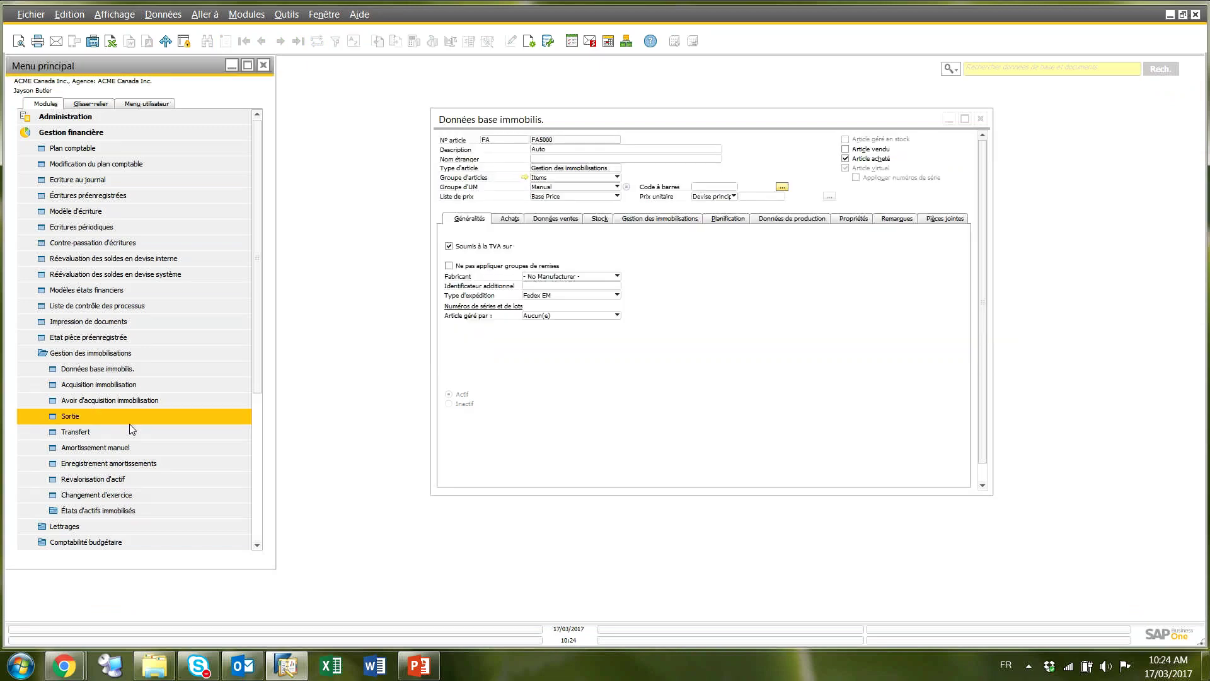
Start an asset revaluation (Revalorisation d'actif) for FA5002 and try a revaluation percentage of 110
{"action": "left_click", "coordinate": [100, 477]}
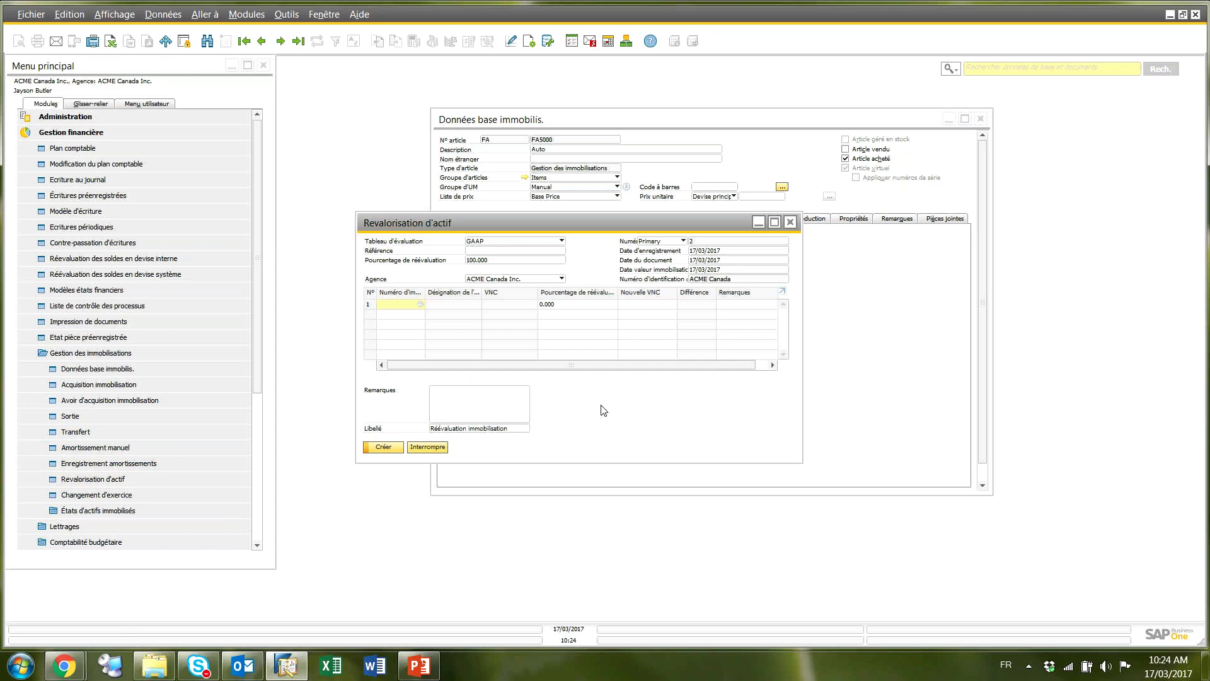
{"action": "left_click", "coordinate": [421, 304]}
{"action": "double_click", "coordinate": [509, 272]}
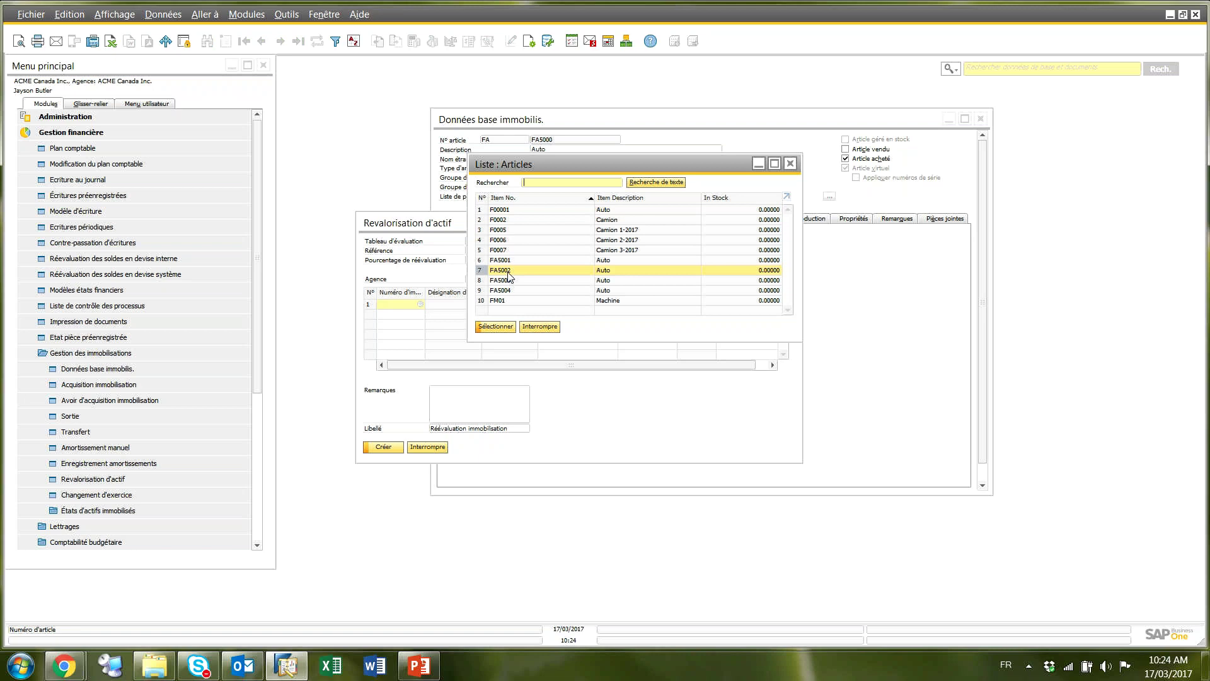
{"action": "left_click", "coordinate": [550, 303]}
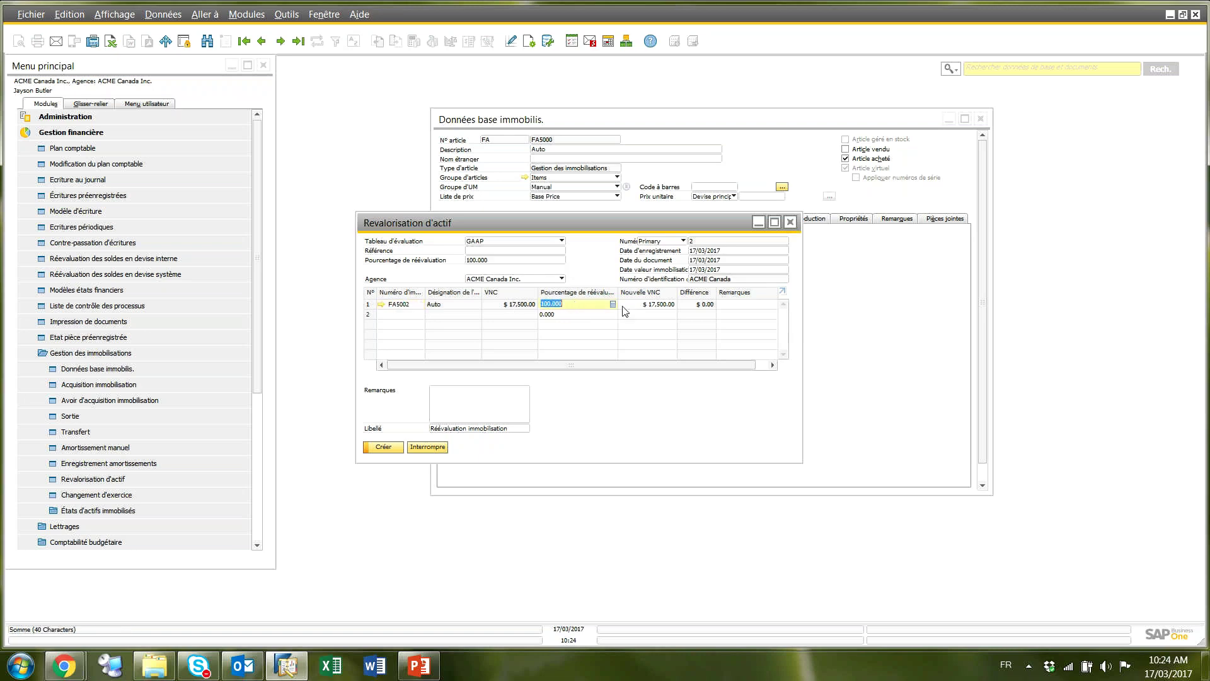
{"action": "type", "text": "110"}
{"action": "key", "text": "Tab"}
Try a revaluation percentage of 90 for FA5002, attempt to create the document, and abandon the revaluation
{"action": "left_click", "coordinate": [557, 305]}
{"action": "type", "text": "90"}
{"action": "key", "text": "Tab"}
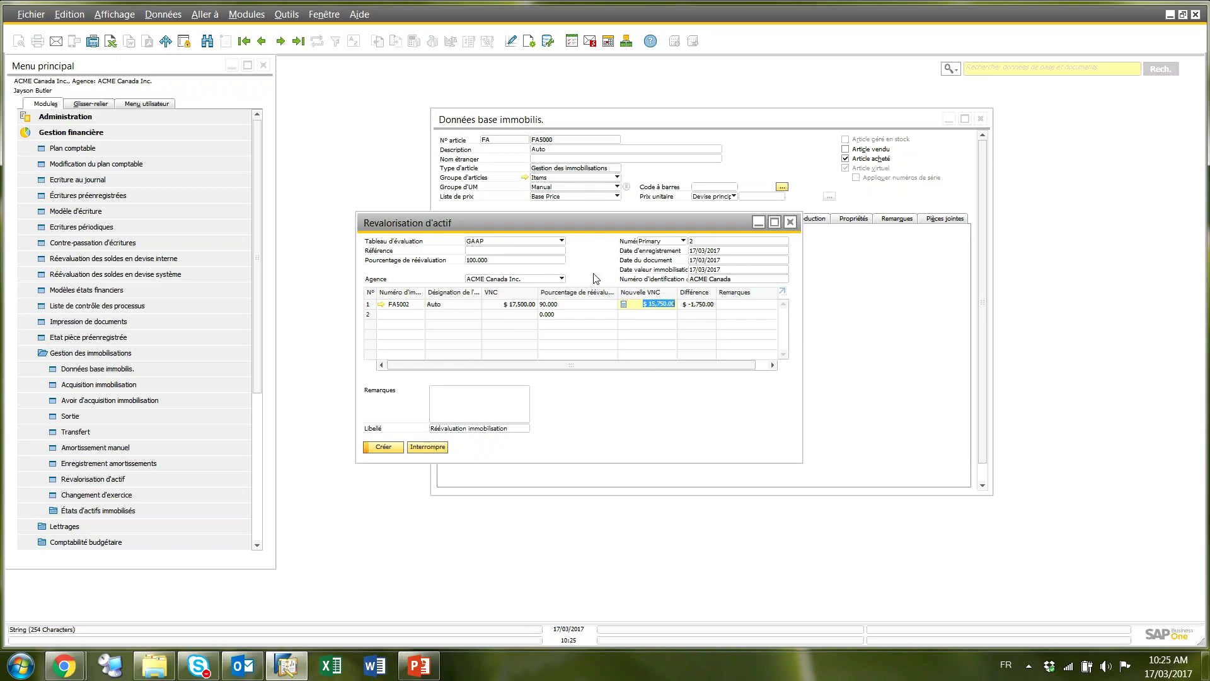
{"action": "left_click", "coordinate": [386, 448]}
{"action": "left_click", "coordinate": [478, 347]}
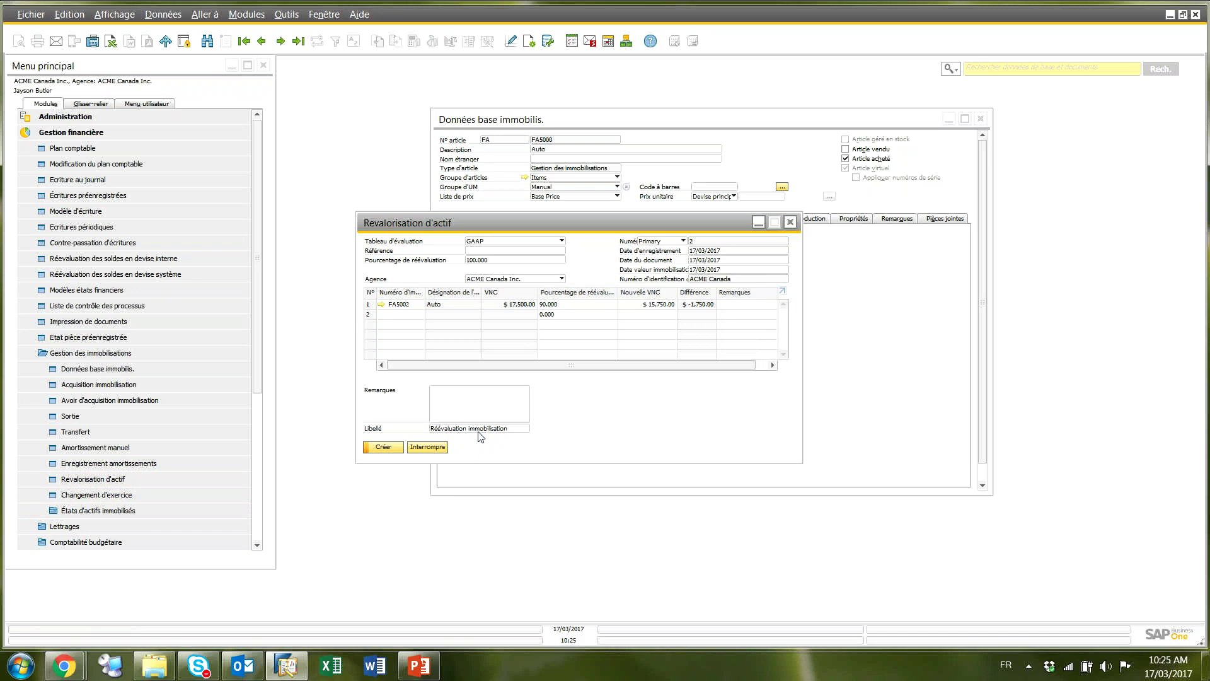
{"action": "left_click", "coordinate": [434, 449]}
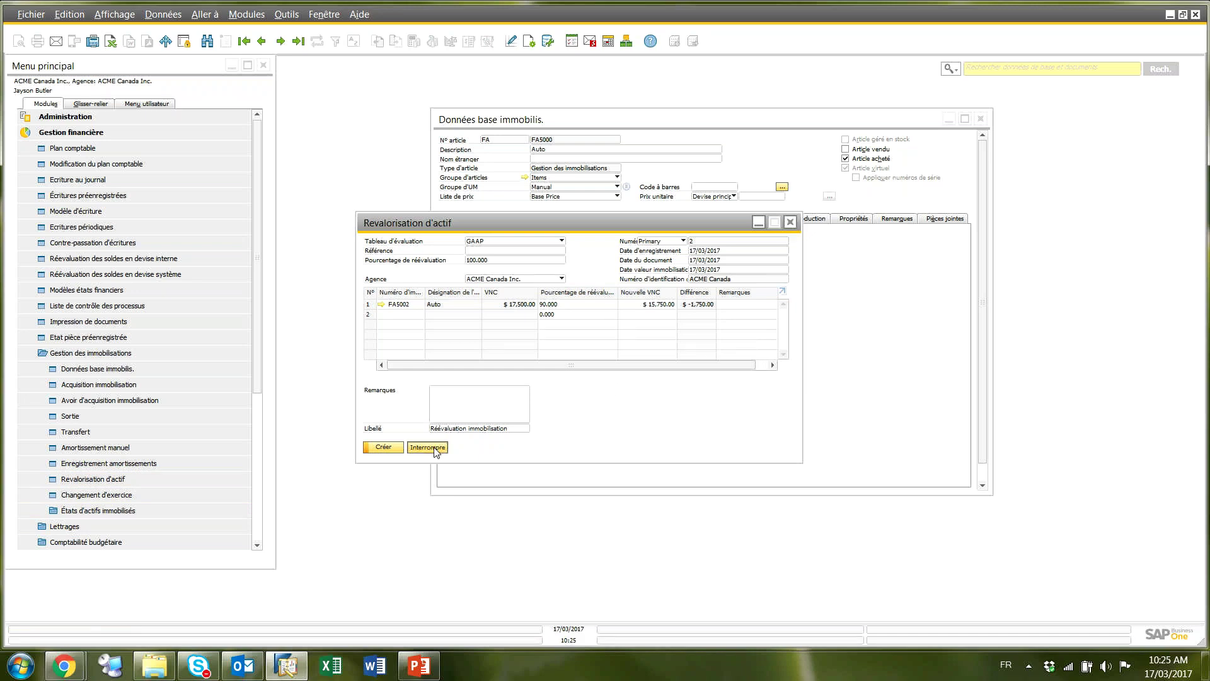
Review the fiscal year change (Changement d'exercice) options and cancel without executing it
{"action": "left_click", "coordinate": [128, 495]}
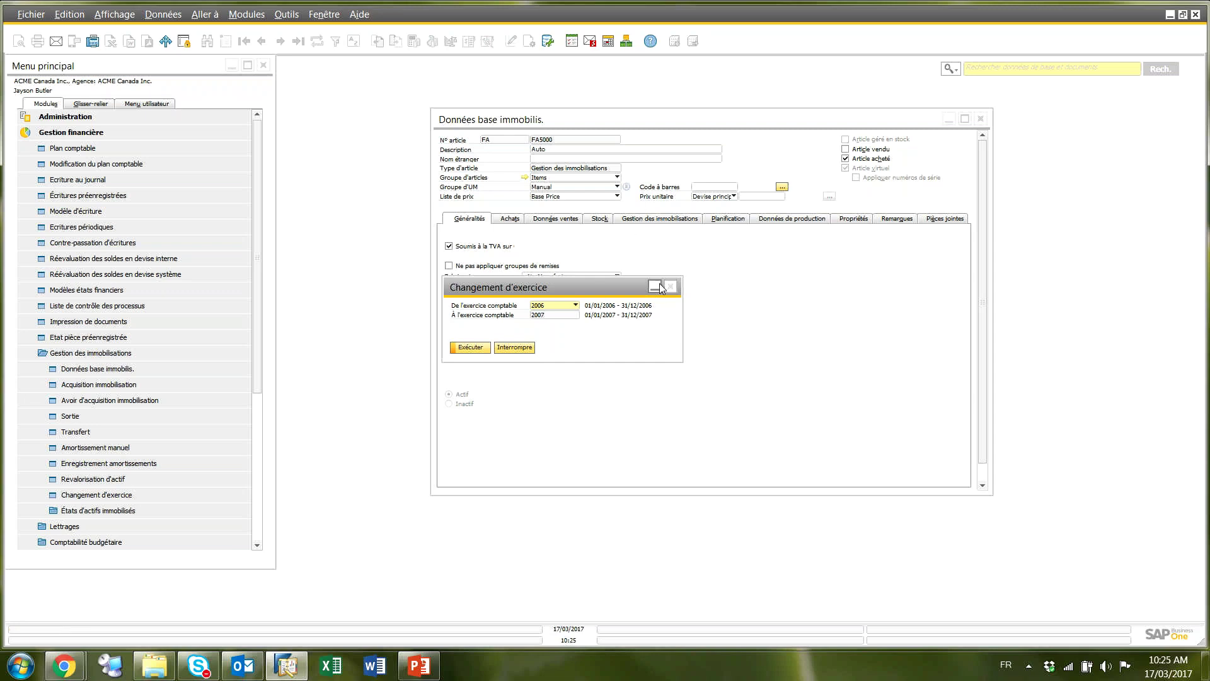
{"action": "left_click", "coordinate": [514, 347]}
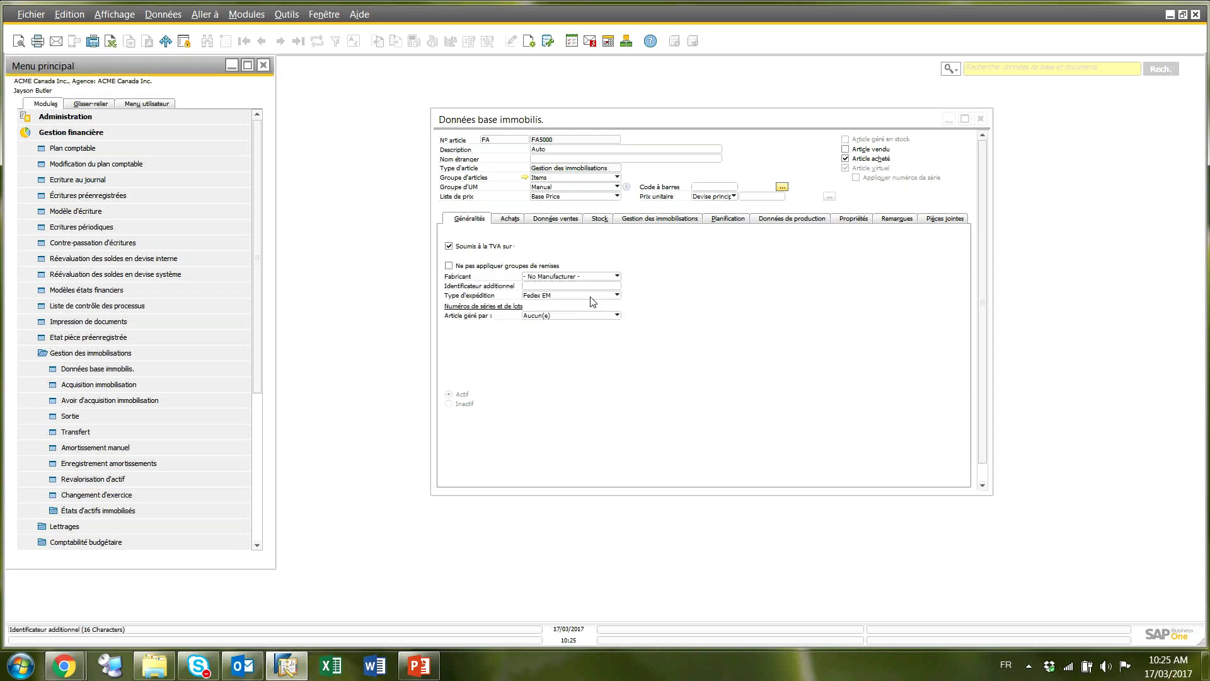
Check the fixed asset summary and fiscal year choices of asset FA5000, expand the fixed asset reports (États d'actifs immobilisés), and close the record
{"action": "left_click", "coordinate": [640, 218]}
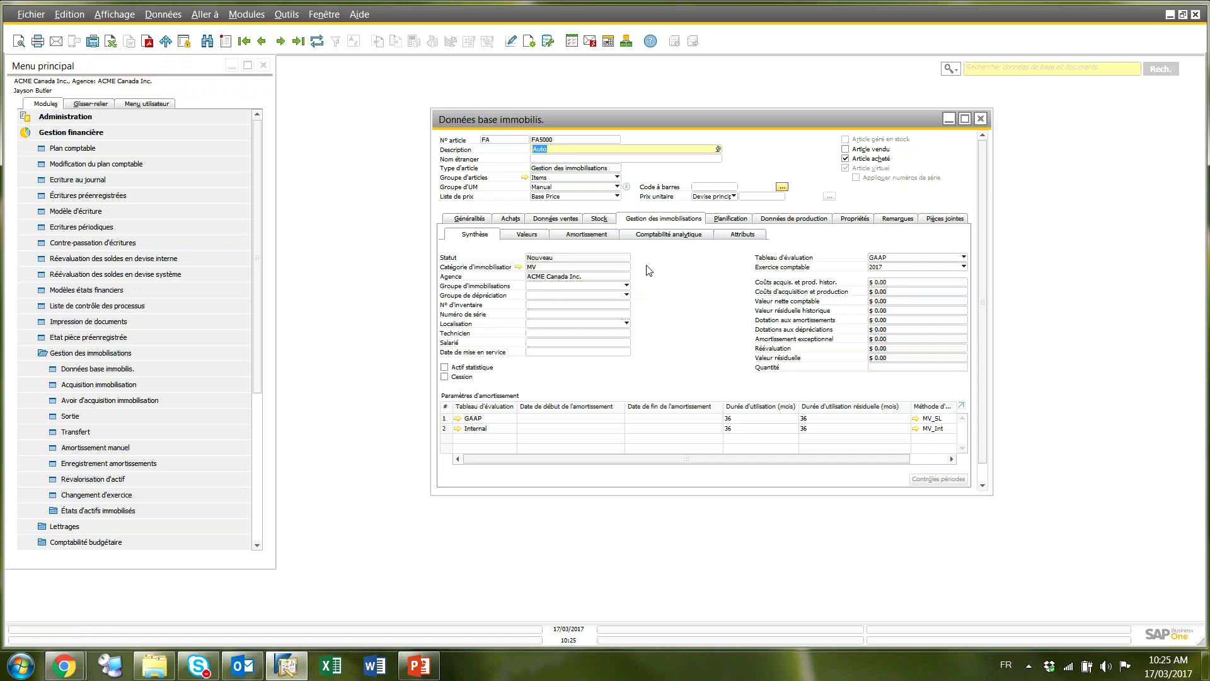
{"action": "left_click", "coordinate": [886, 268]}
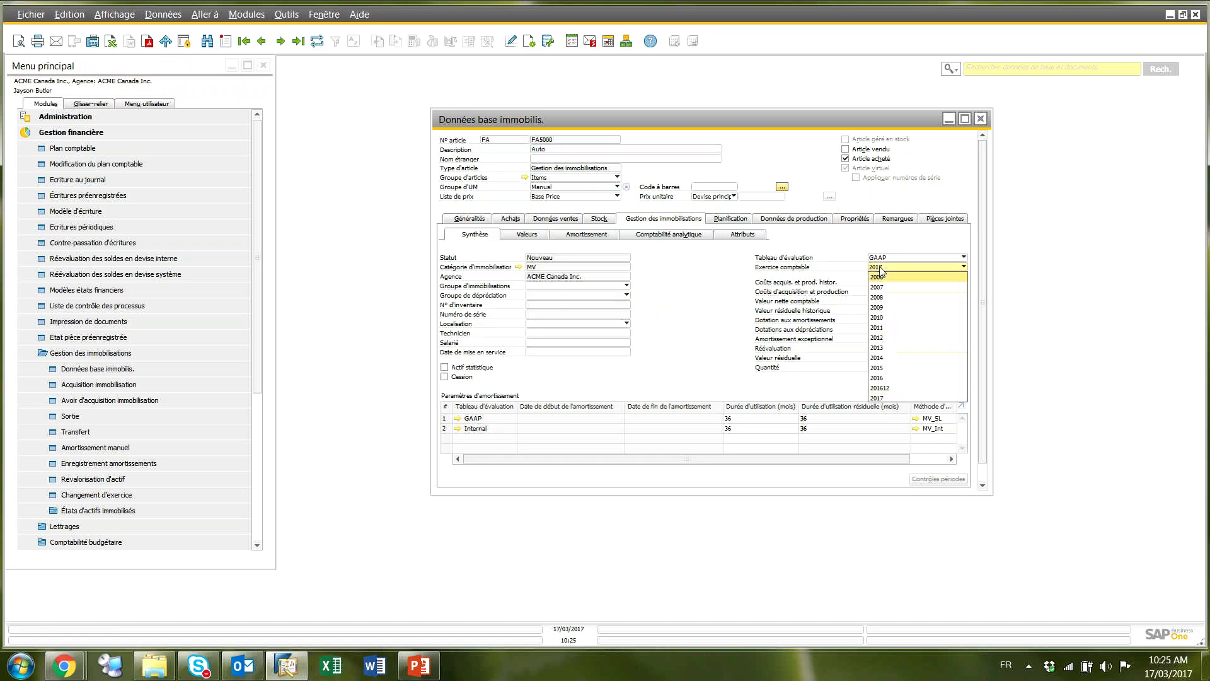
{"action": "left_click", "coordinate": [882, 271]}
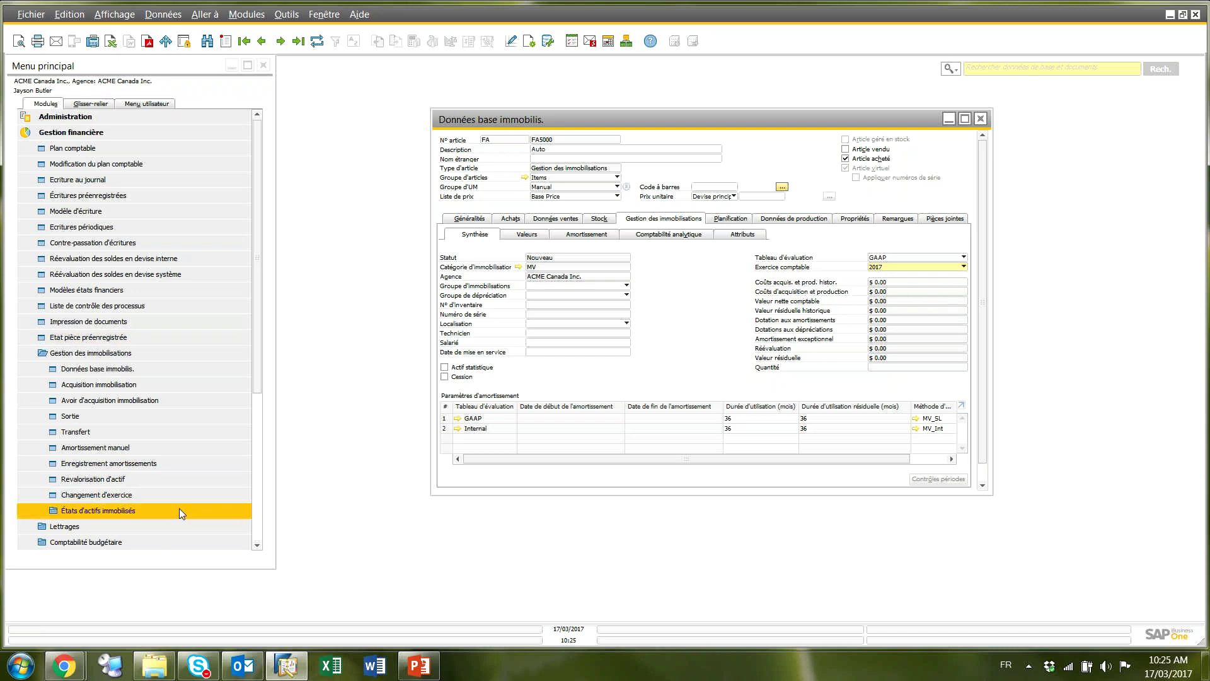
{"action": "left_click", "coordinate": [90, 512]}
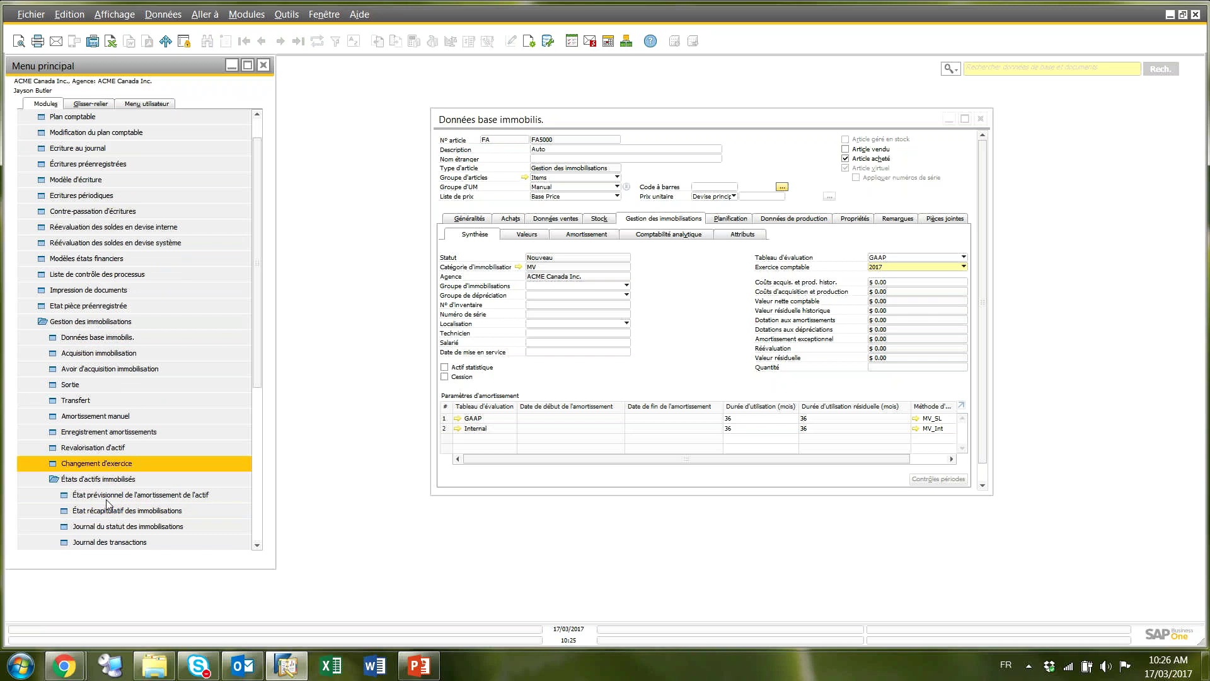
{"action": "left_click_drag", "start_coordinate": [260, 339], "coordinate": [262, 445]}
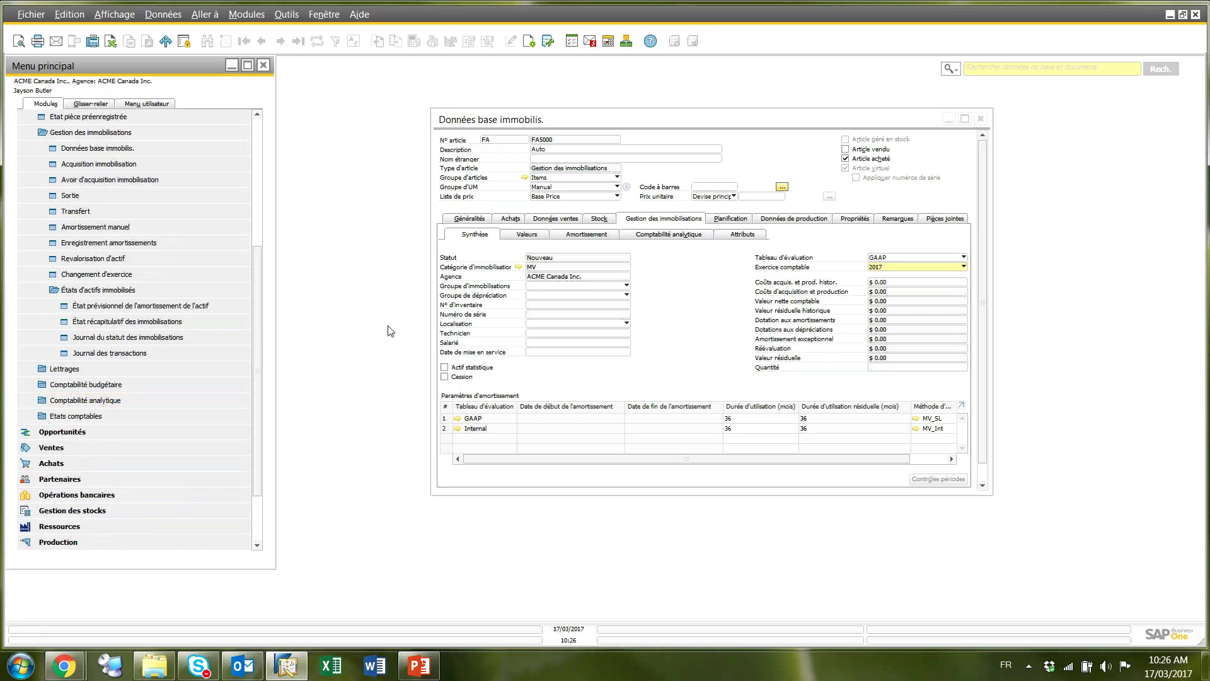
{"action": "left_click", "coordinate": [980, 120]}
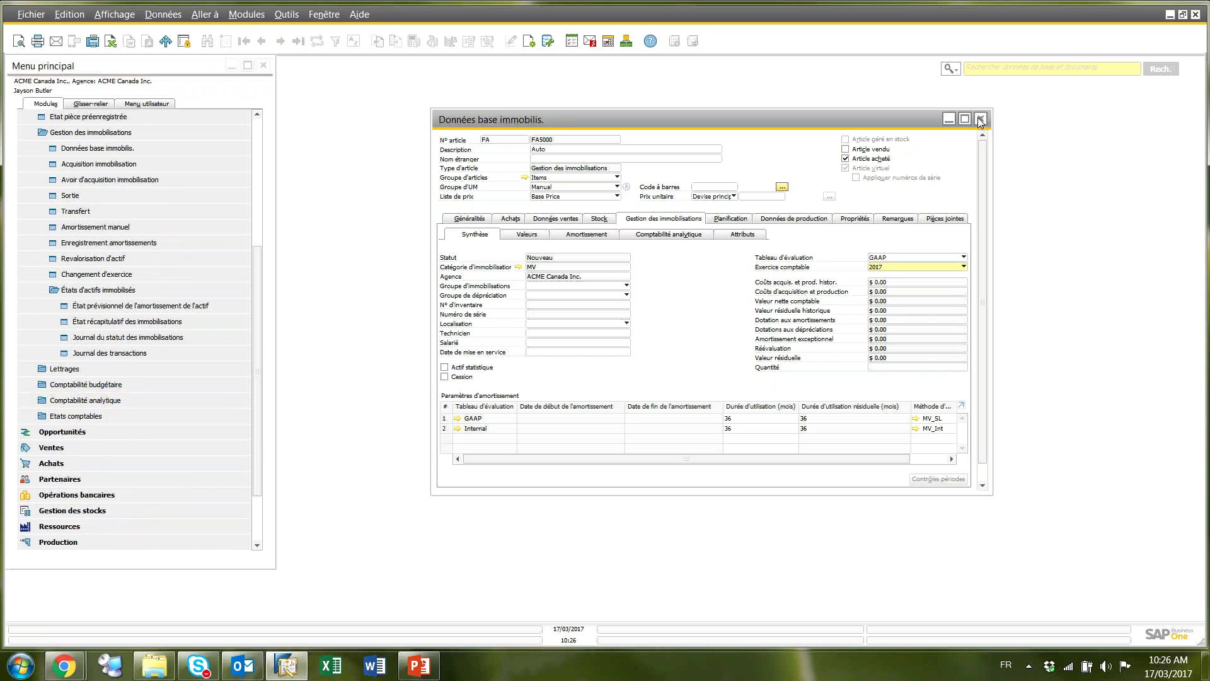
Run the asset summary report (État récapitulatif des immobilisations) for GAAP in 2017, review its columns, and close it
{"action": "left_click", "coordinate": [134, 323]}
{"action": "left_click_drag", "start_coordinate": [315, 289], "coordinate": [474, 209]}
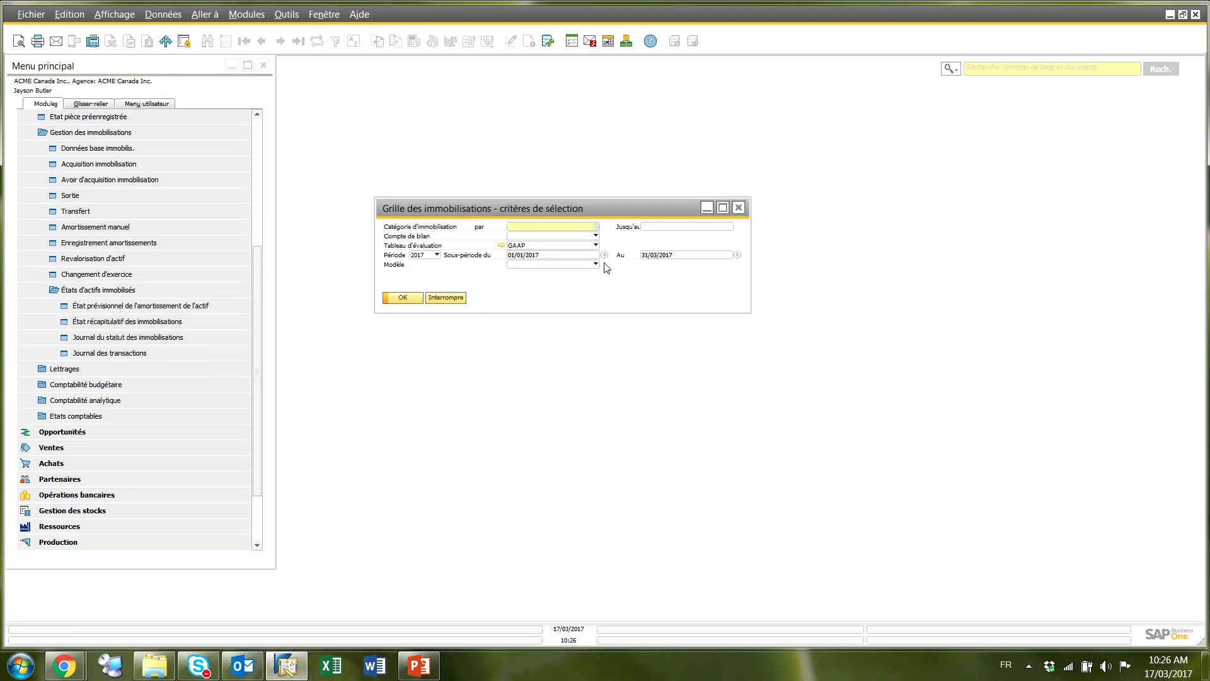
{"action": "left_click", "coordinate": [404, 298]}
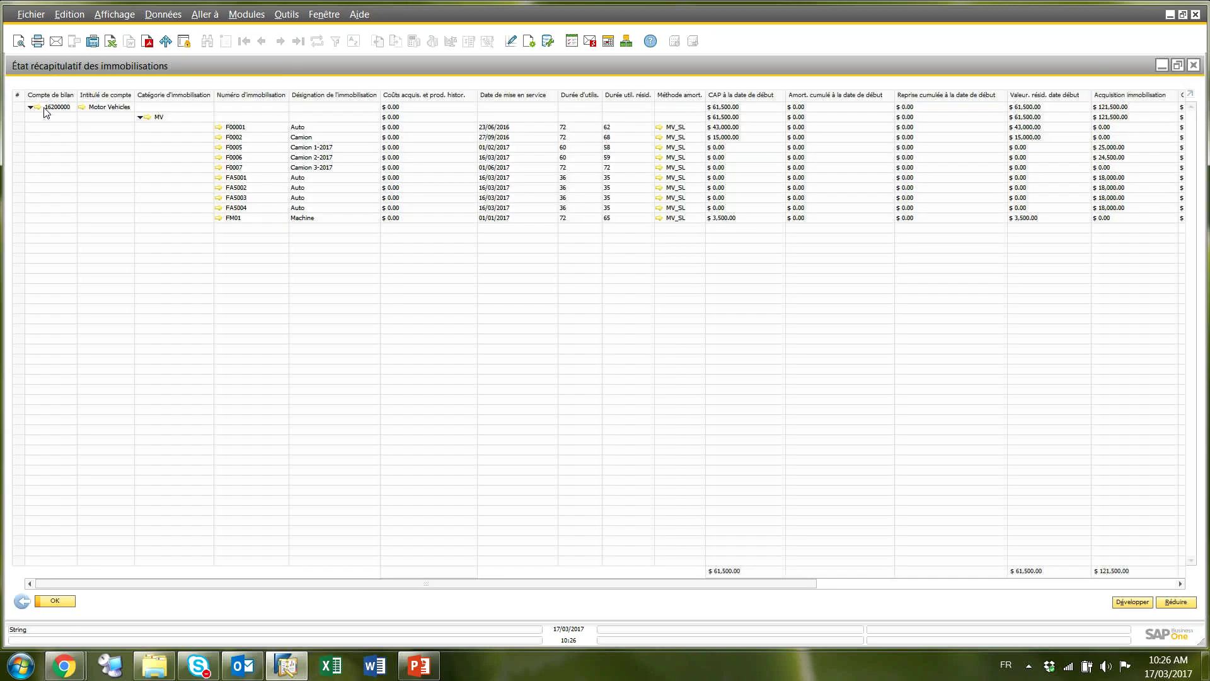
{"action": "mouse_move", "coordinate": [43, 107]}
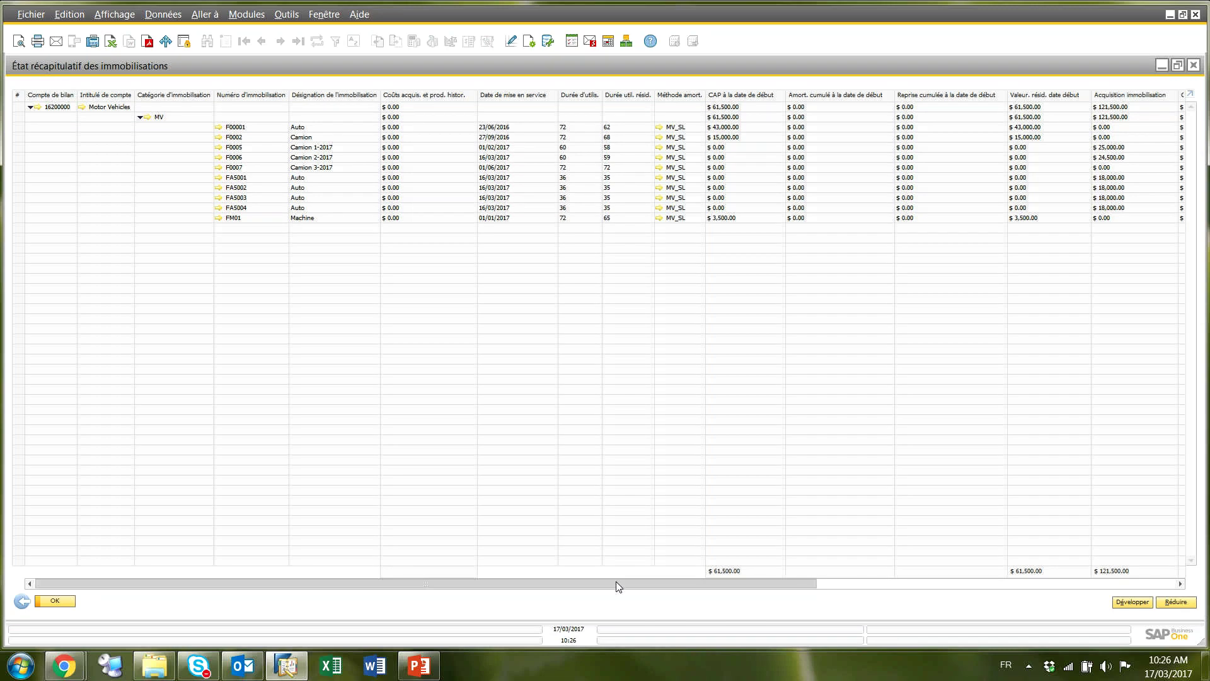
{"action": "left_click_drag", "start_coordinate": [615, 581], "coordinate": [56, 602]}
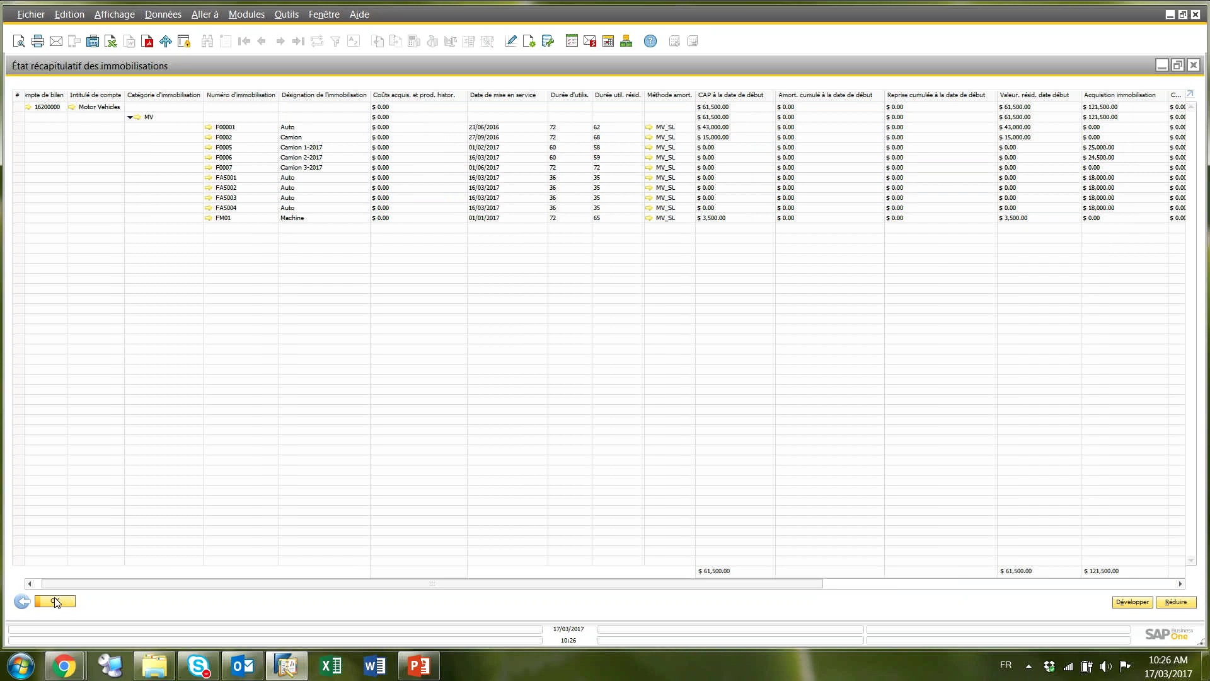
{"action": "left_click", "coordinate": [56, 602]}
Run the depreciation forecast report for all assets under GAAP from 01/01/2017 to 31/12/2017, review it, and close it
{"action": "left_click", "coordinate": [74, 307]}
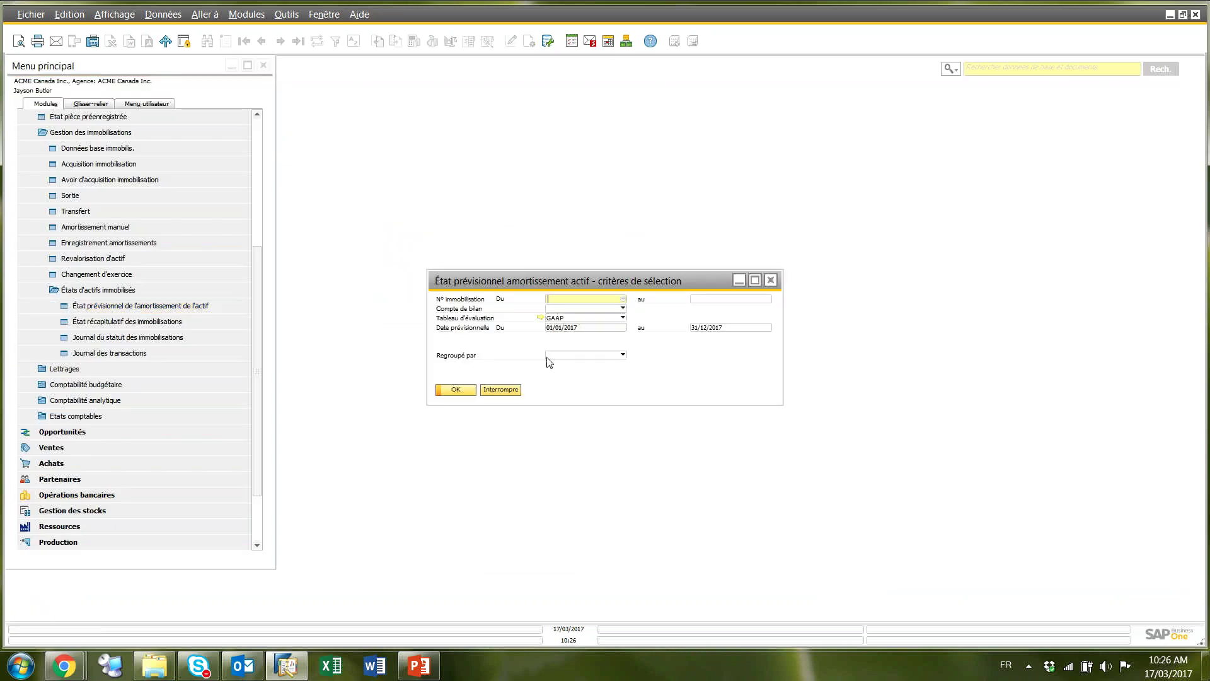
{"action": "left_click", "coordinate": [458, 389]}
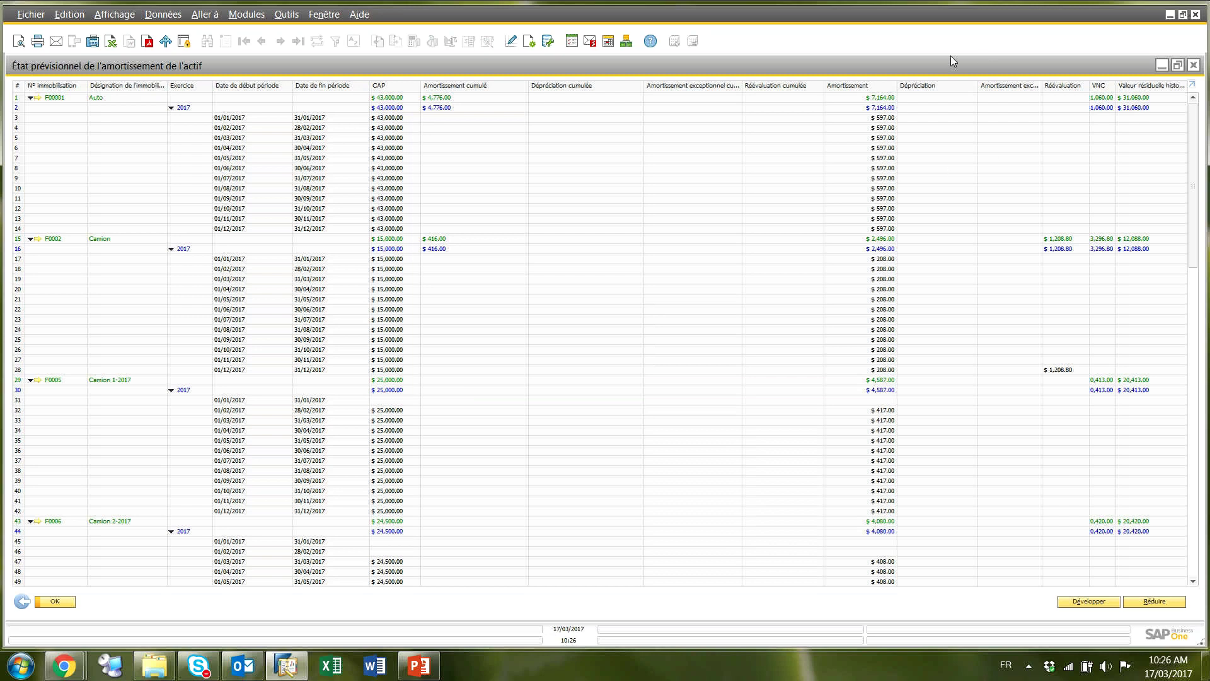
{"action": "left_click", "coordinate": [1195, 64]}
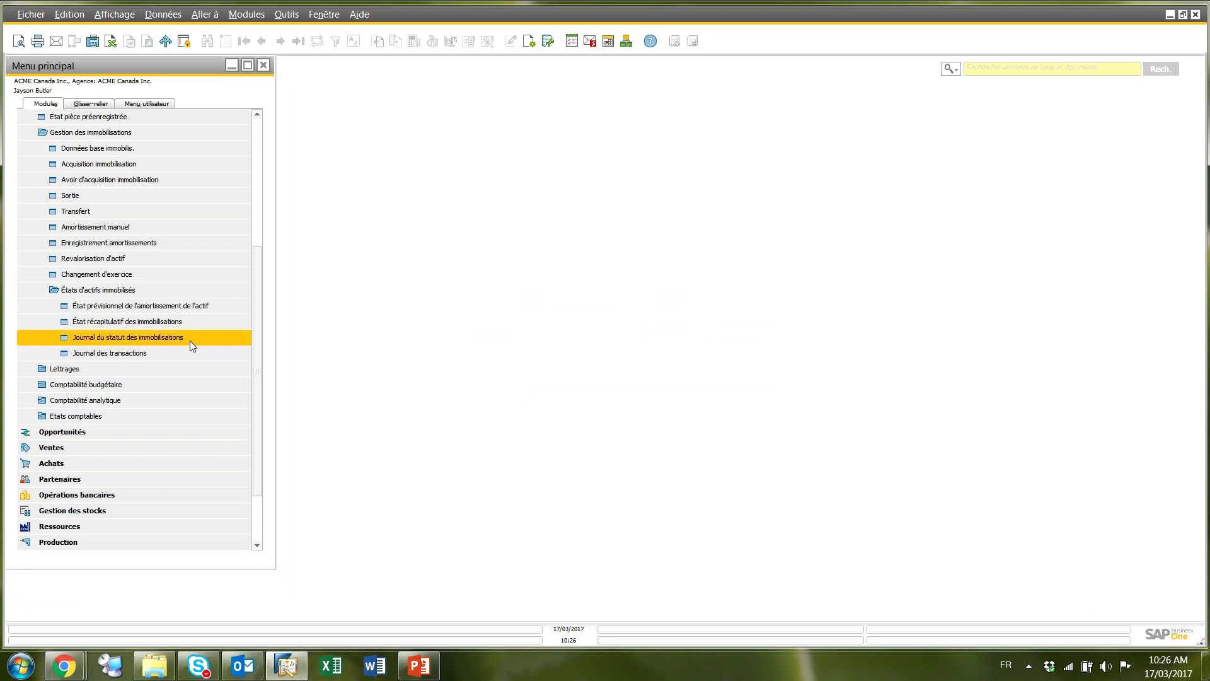
Run the asset status journal (Journal du statut des immobilisations) for 2017 with new and active assets, review it, and close it
{"action": "left_click", "coordinate": [167, 341]}
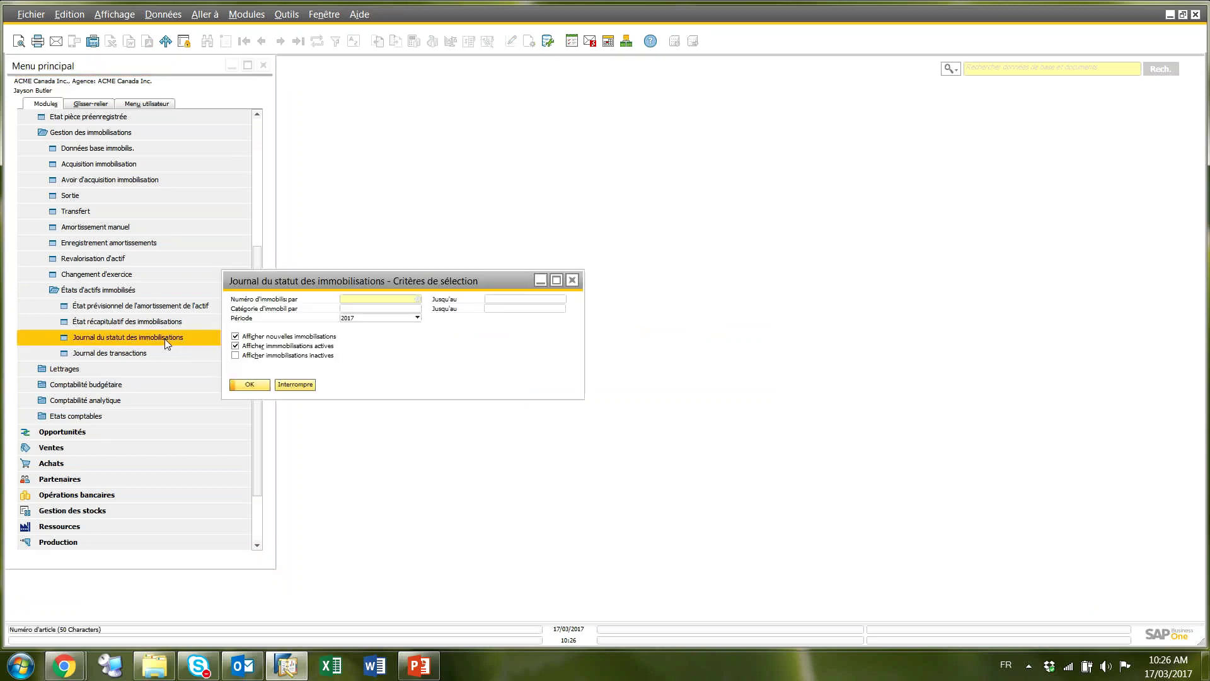
{"action": "left_click_drag", "start_coordinate": [286, 276], "coordinate": [414, 272]}
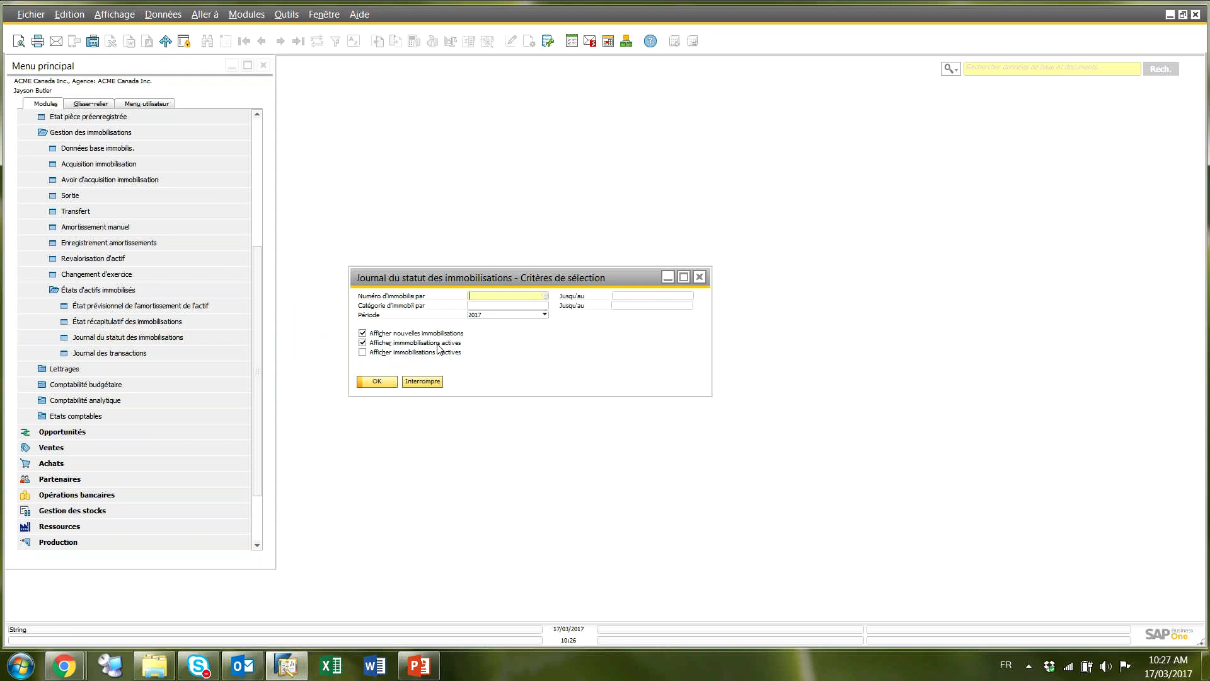
{"action": "left_click", "coordinate": [364, 343]}
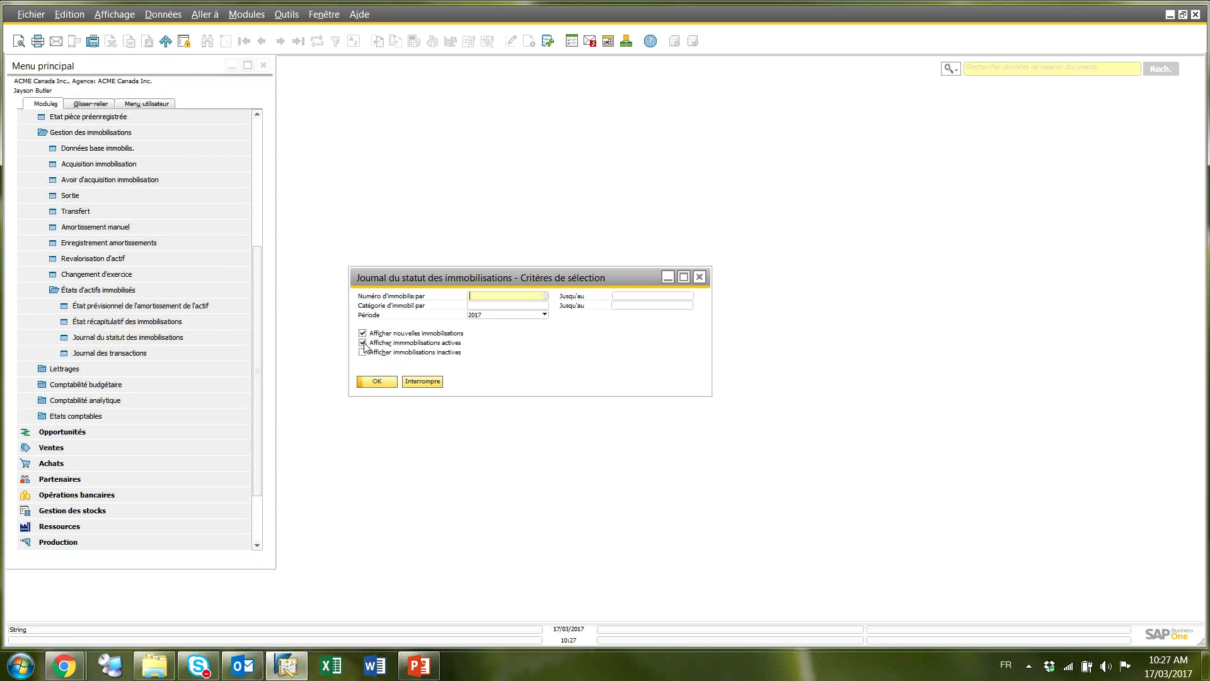
{"action": "left_click", "coordinate": [377, 382]}
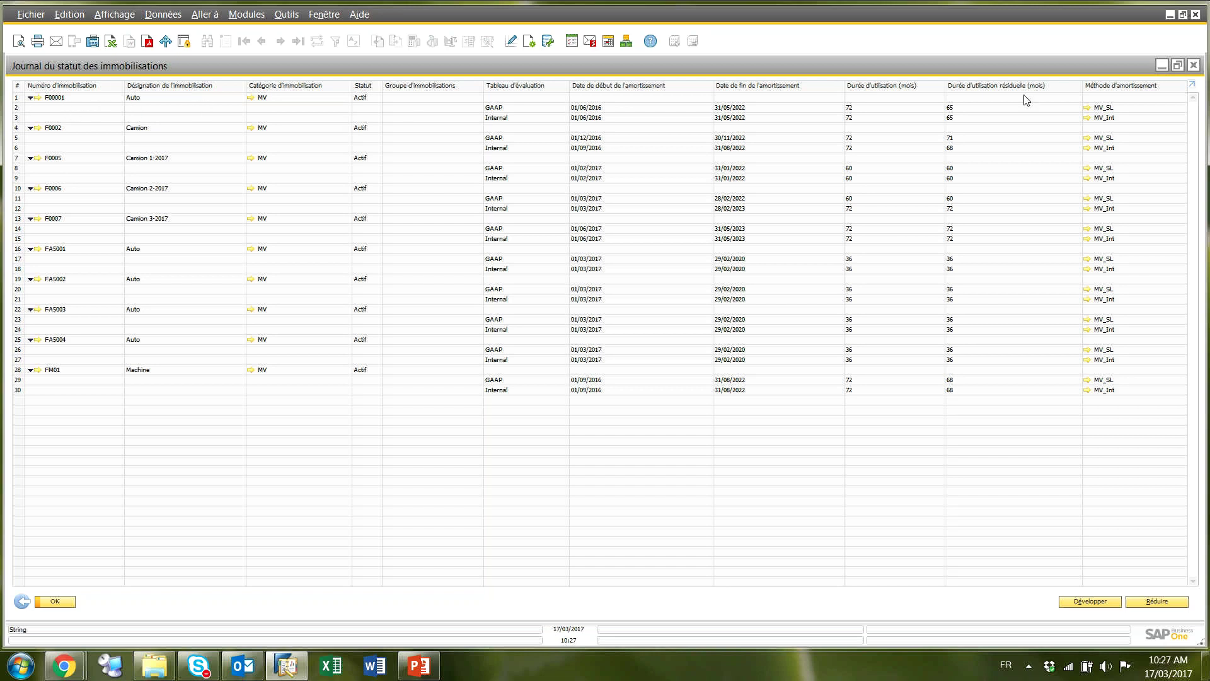
{"action": "left_click", "coordinate": [1194, 65]}
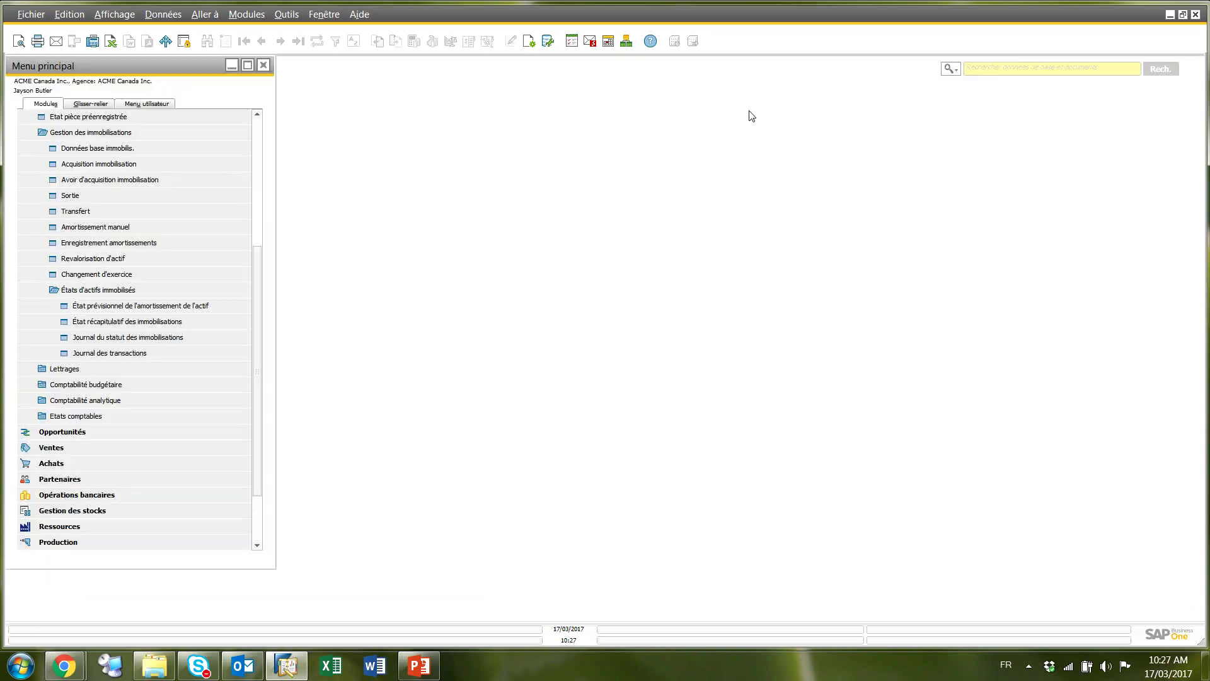
Open the selection criteria of the transaction journal (Journal des transactions), review the transaction types, and keep them all selected
{"action": "left_click", "coordinate": [112, 356]}
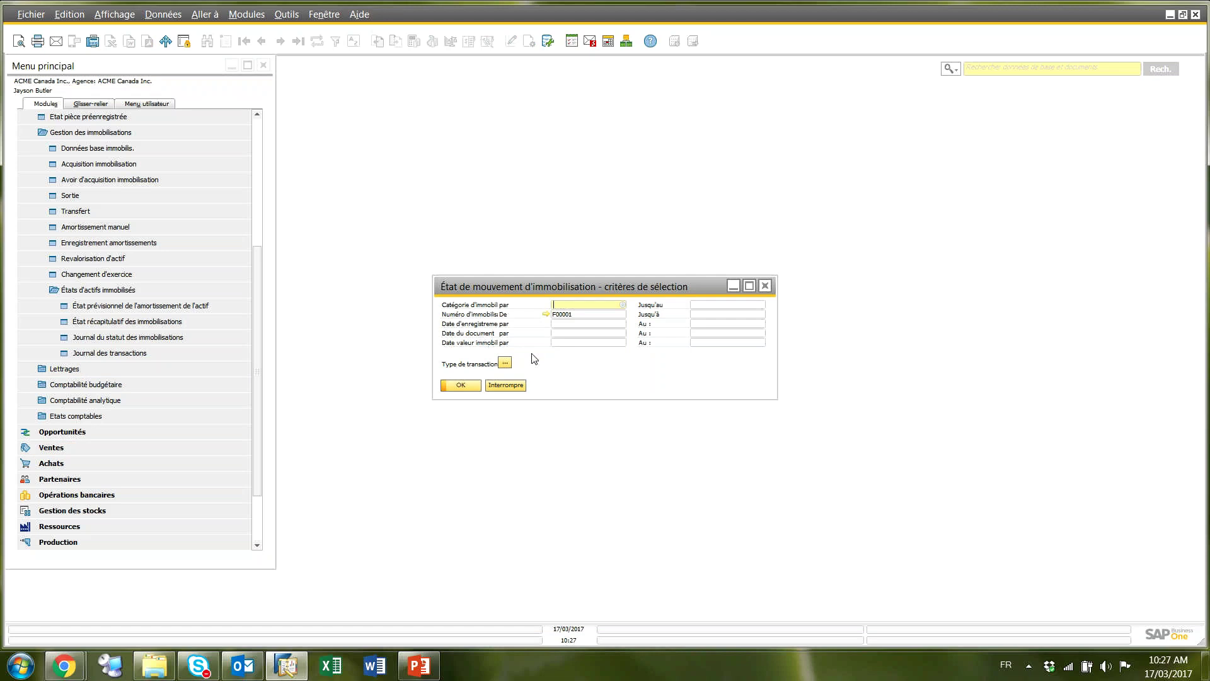
{"action": "left_click", "coordinate": [505, 363]}
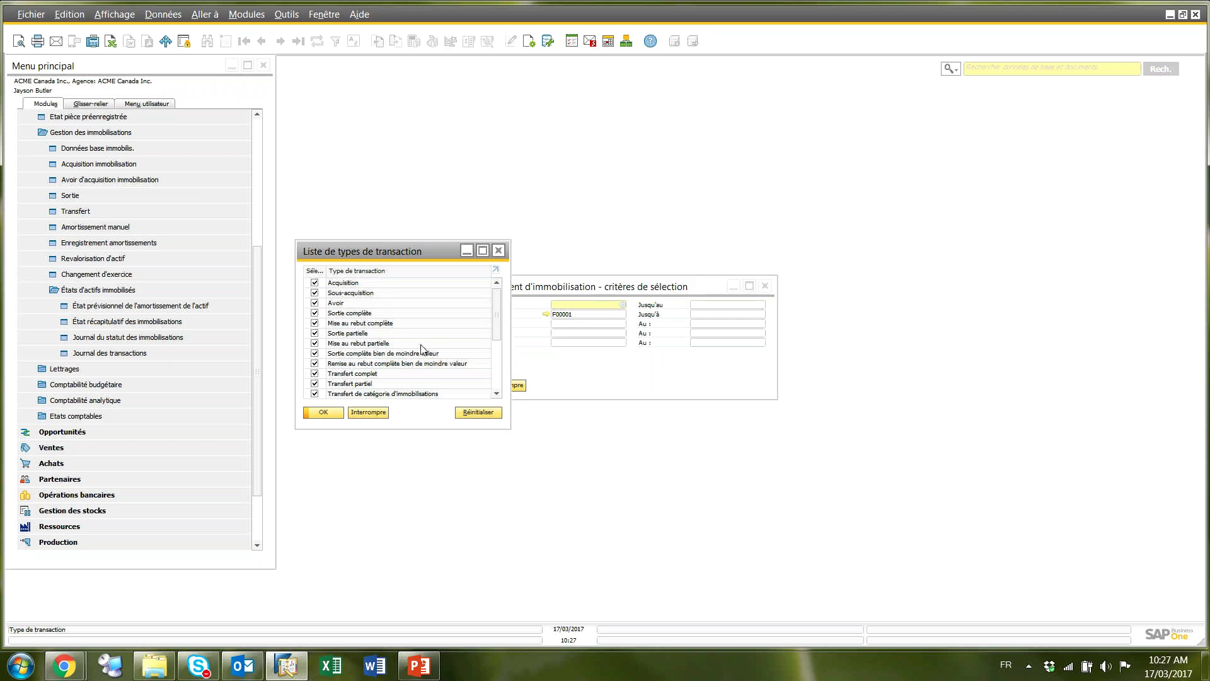
{"action": "scroll", "coordinate": [497, 315], "scroll_direction": "down", "scroll_amount": 3}
{"action": "scroll", "coordinate": [494, 373], "scroll_direction": "up", "scroll_amount": 3}
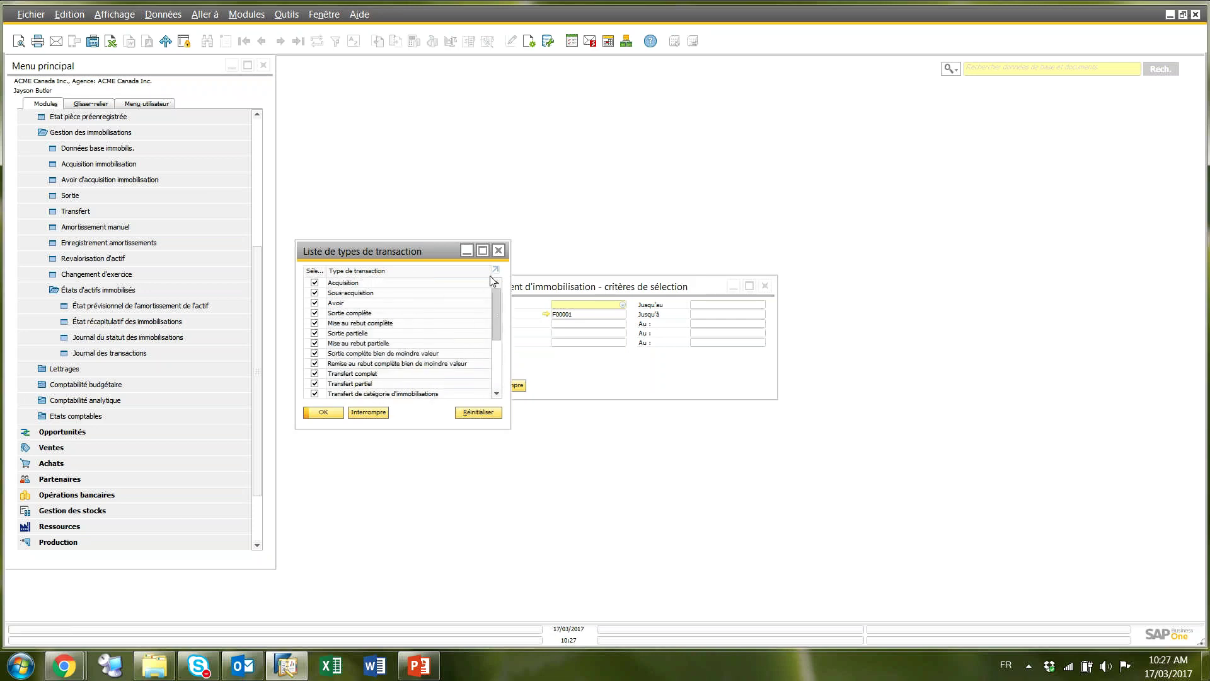
{"action": "left_click", "coordinate": [316, 414]}
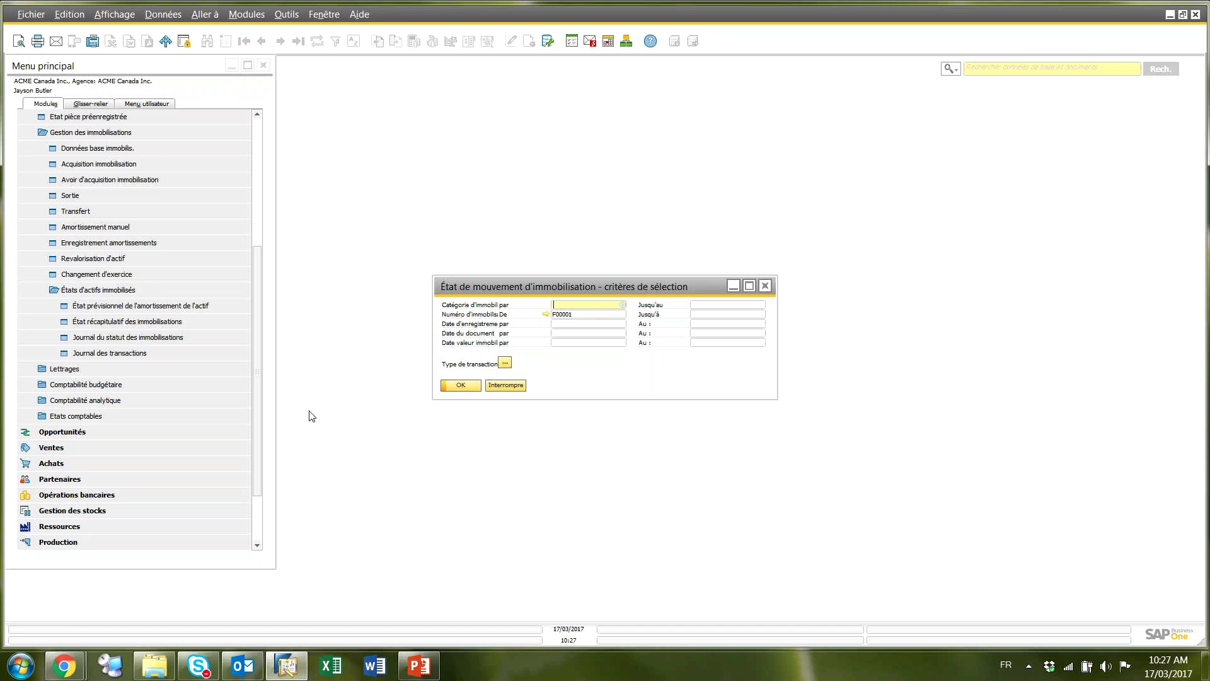
Run the transaction journal from asset F00001 onward, review the listed transactions to the end, and close the report
{"action": "left_click", "coordinate": [460, 385]}
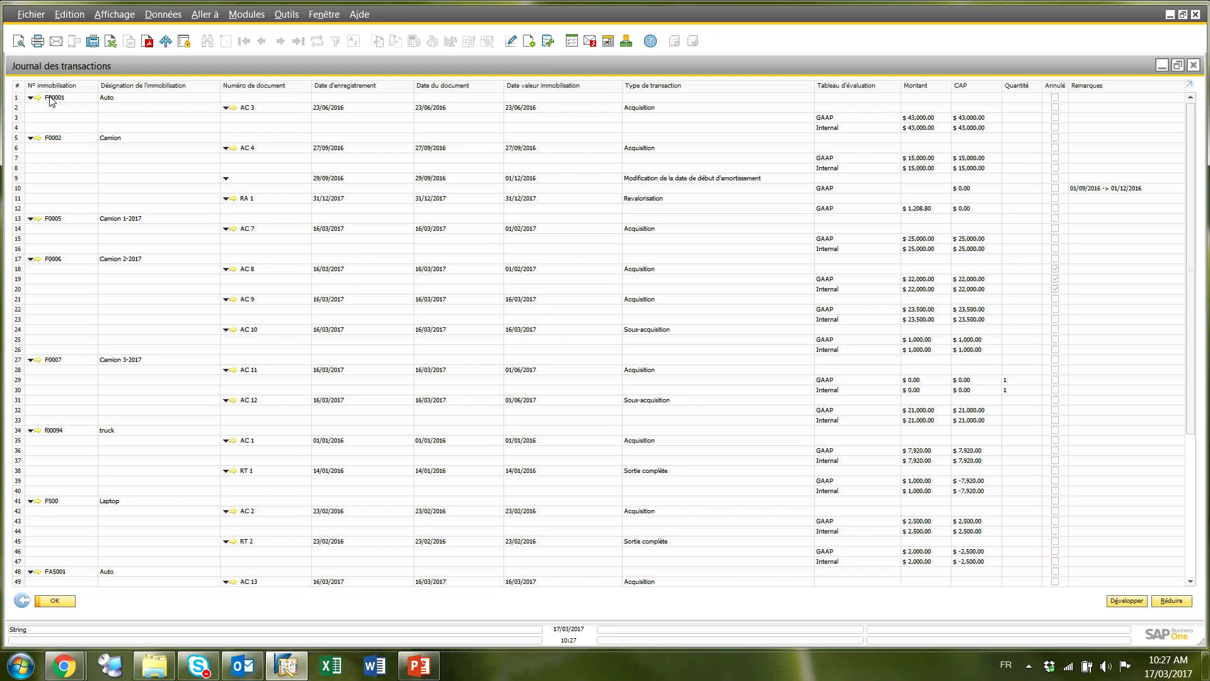
{"action": "mouse_move", "coordinate": [52, 102]}
{"action": "scroll", "coordinate": [719, 463], "scroll_direction": "down", "scroll_amount": 3}
{"action": "scroll", "coordinate": [720, 463], "scroll_direction": "down", "scroll_amount": 5}
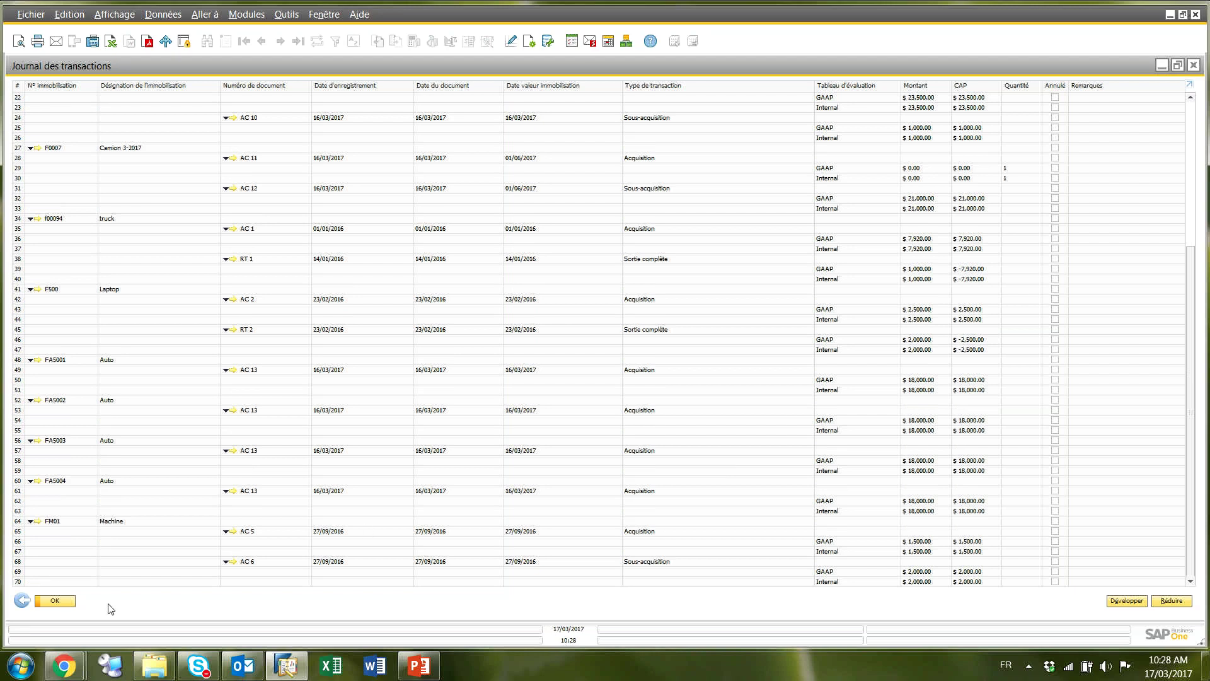
{"action": "left_click", "coordinate": [55, 601]}
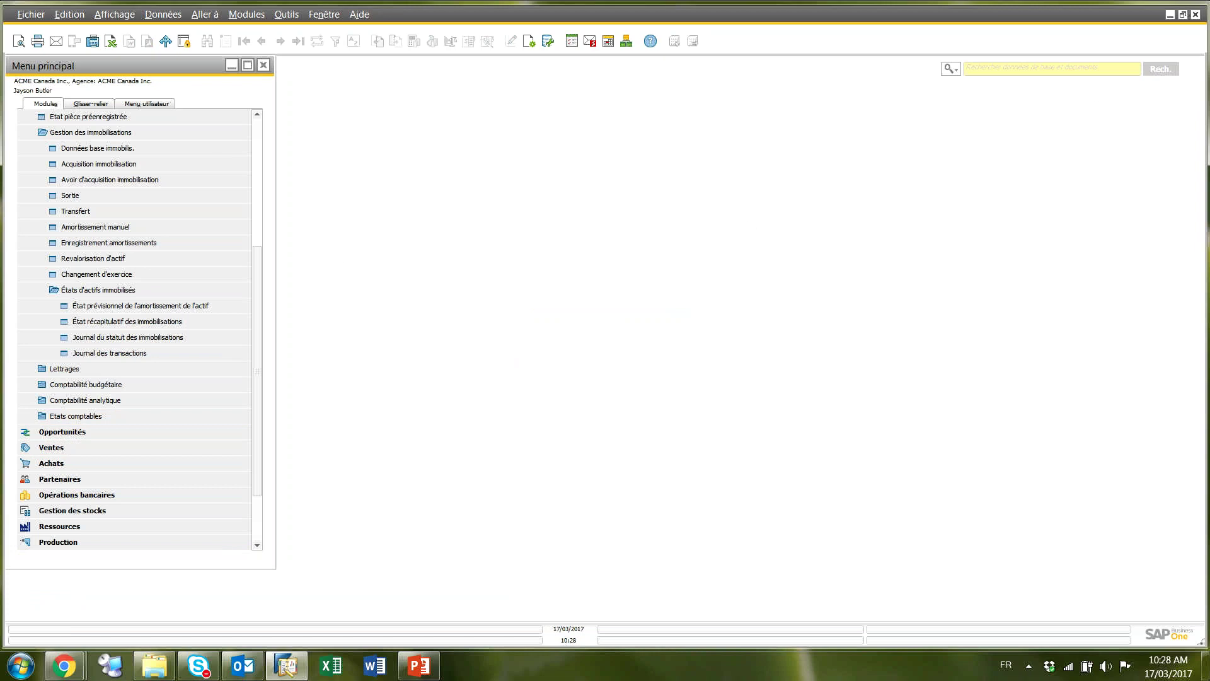
Switch to the PowerPoint slide show to view the Transactions Immobilisations slide, then return to SAP Business One
{"action": "left_click_drag", "start_coordinate": [1209, 54], "coordinate": [438, 109]}
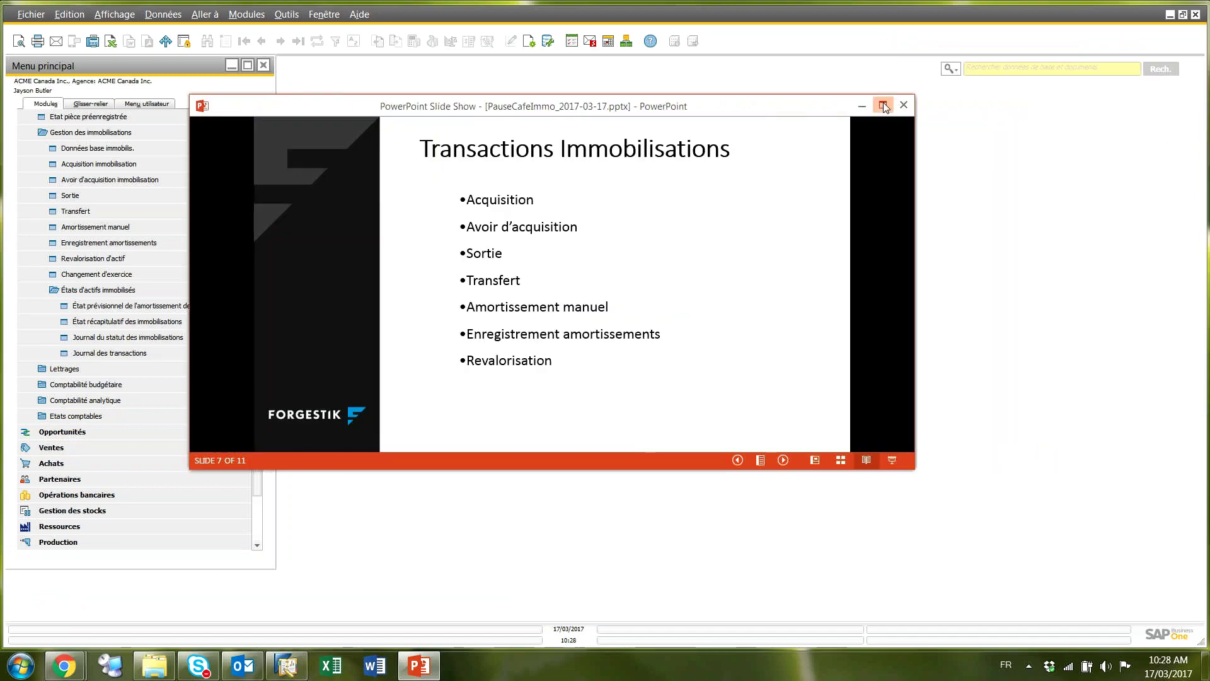
{"action": "left_click", "coordinate": [882, 105]}
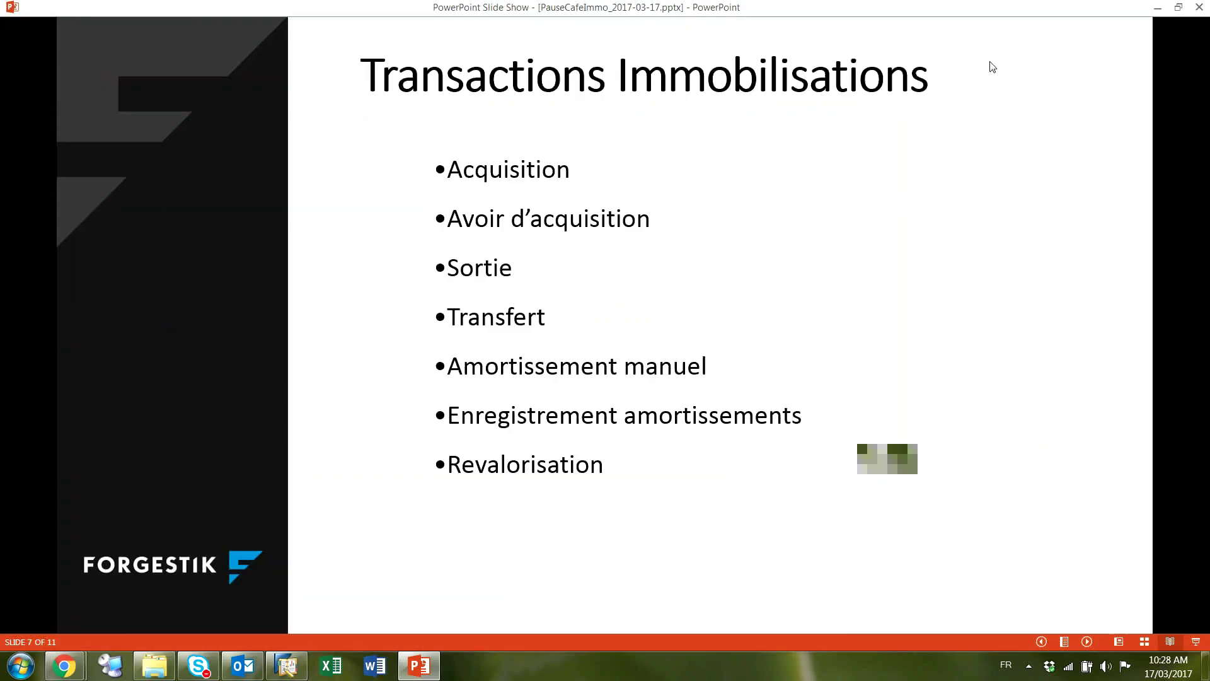
{"action": "left_click", "coordinate": [1157, 9]}
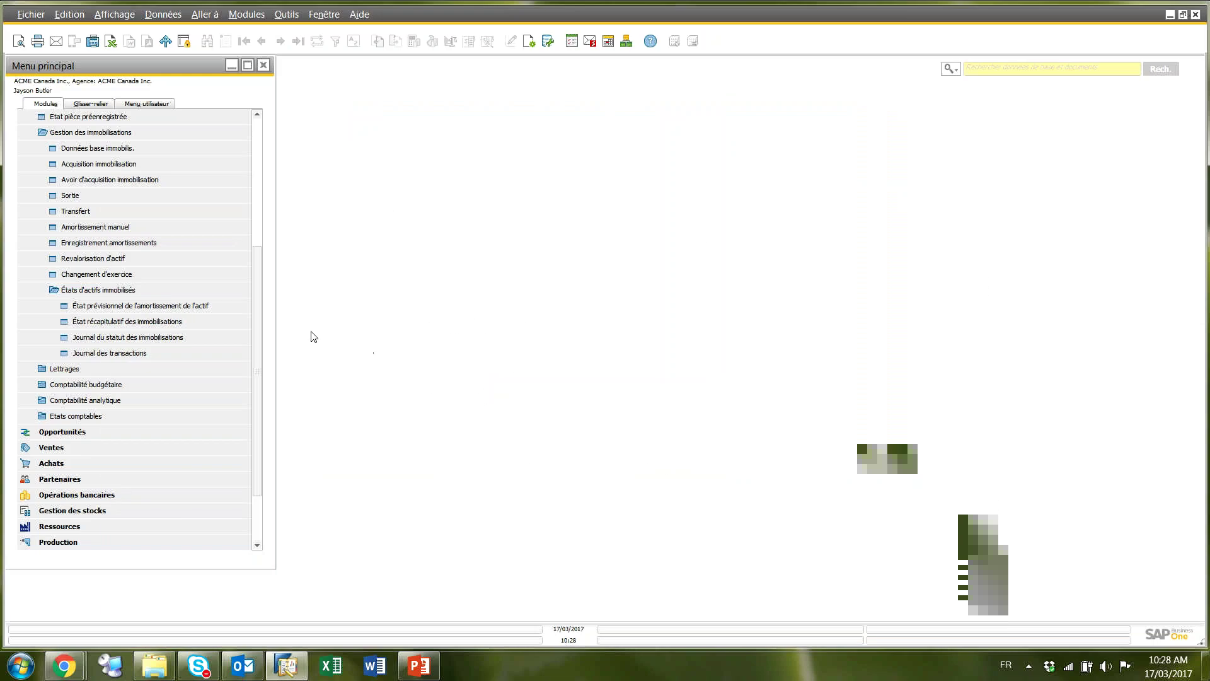
Open the Excel import of fixed asset master data under Administration, review its mapping options, and close it without importing
{"action": "scroll", "coordinate": [258, 346], "scroll_direction": "up", "scroll_amount": 5}
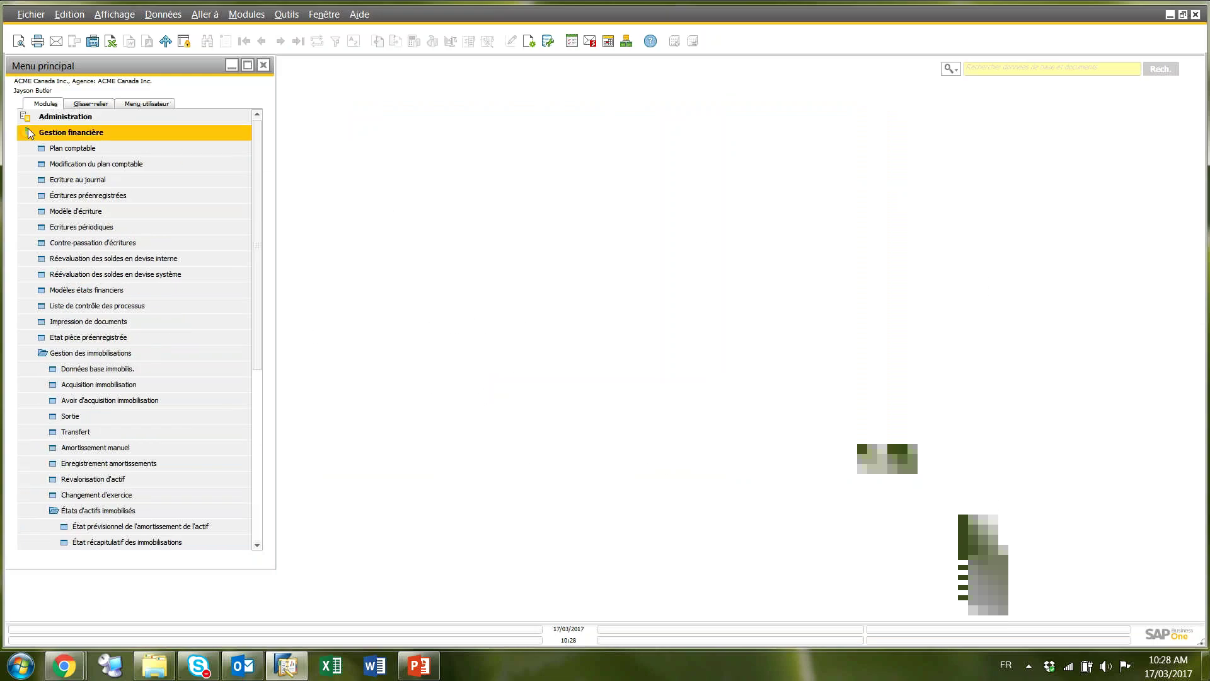
{"action": "left_click", "coordinate": [29, 133]}
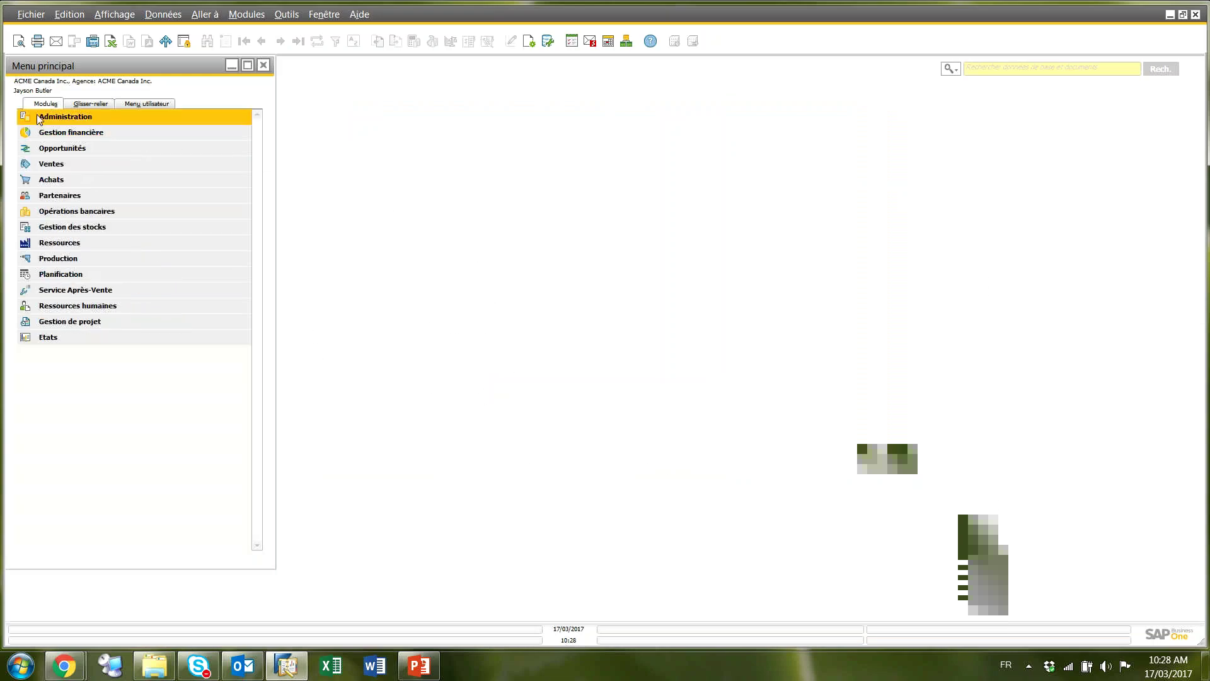
{"action": "left_click", "coordinate": [37, 115]}
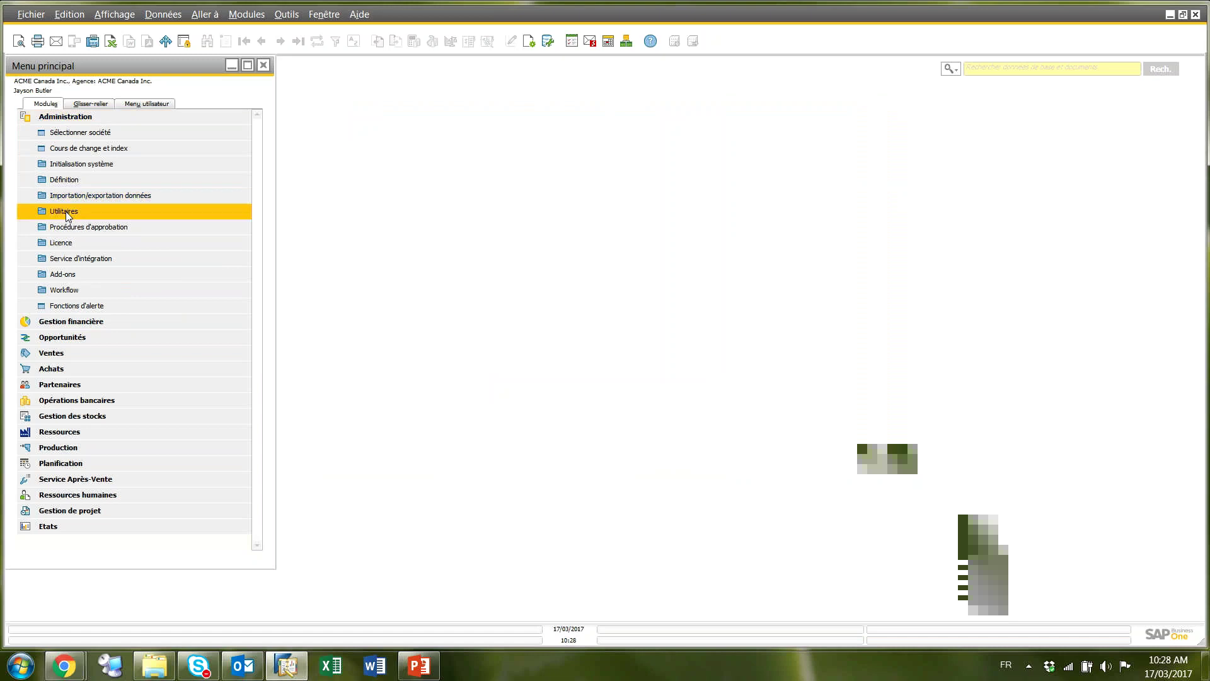
{"action": "left_click", "coordinate": [73, 198]}
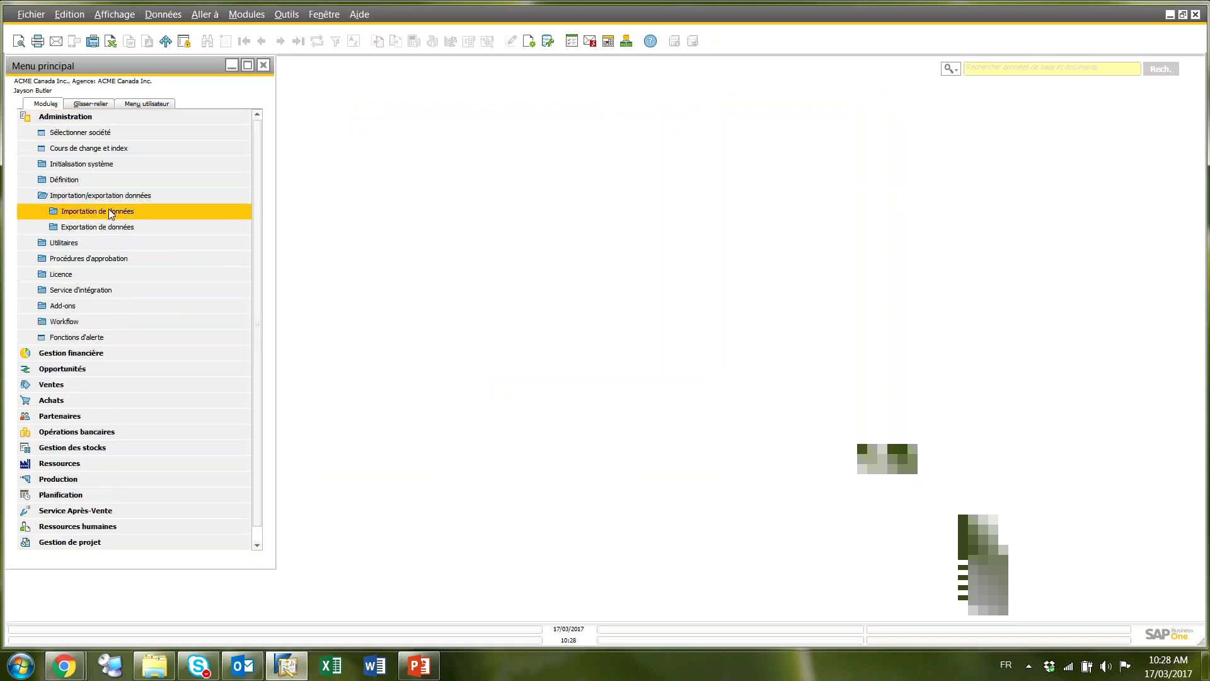
{"action": "left_click", "coordinate": [107, 212]}
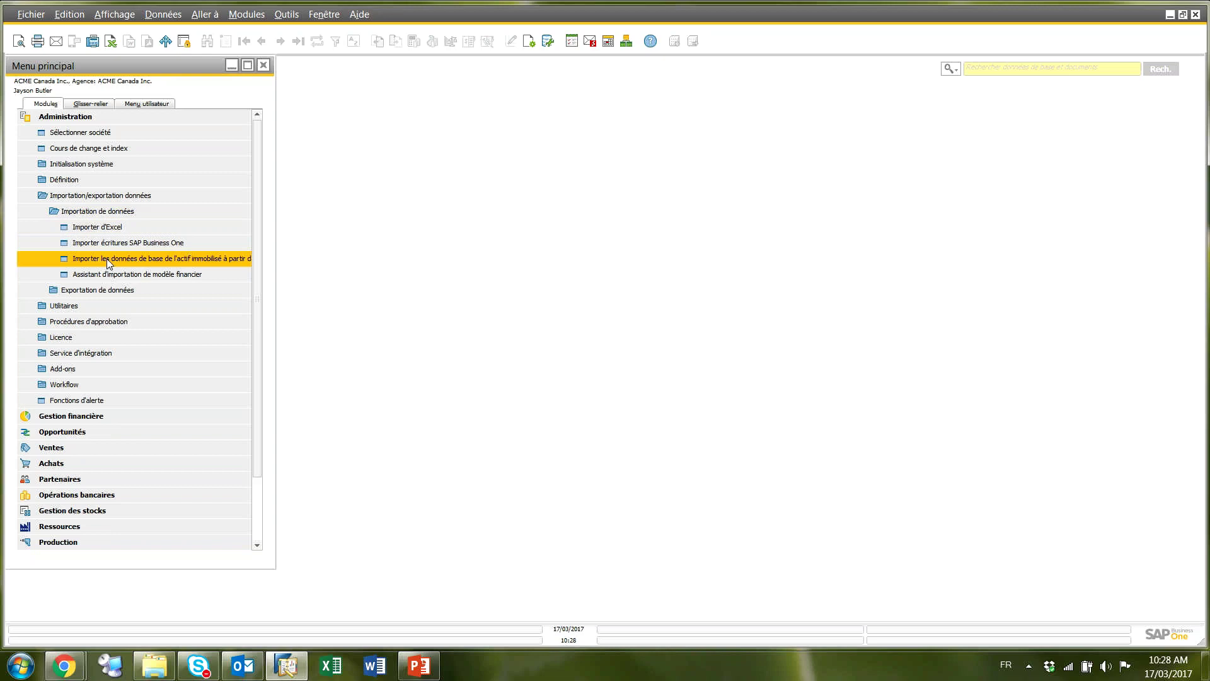
{"action": "left_click", "coordinate": [175, 259]}
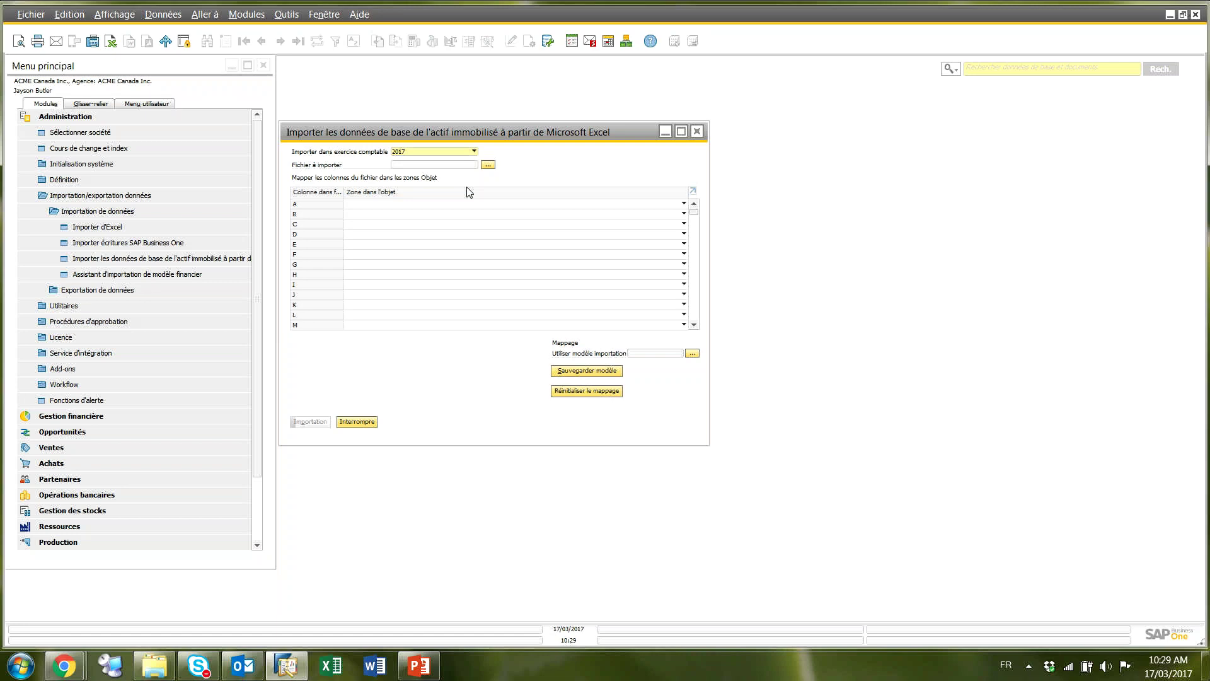
{"action": "left_click", "coordinate": [701, 133]}
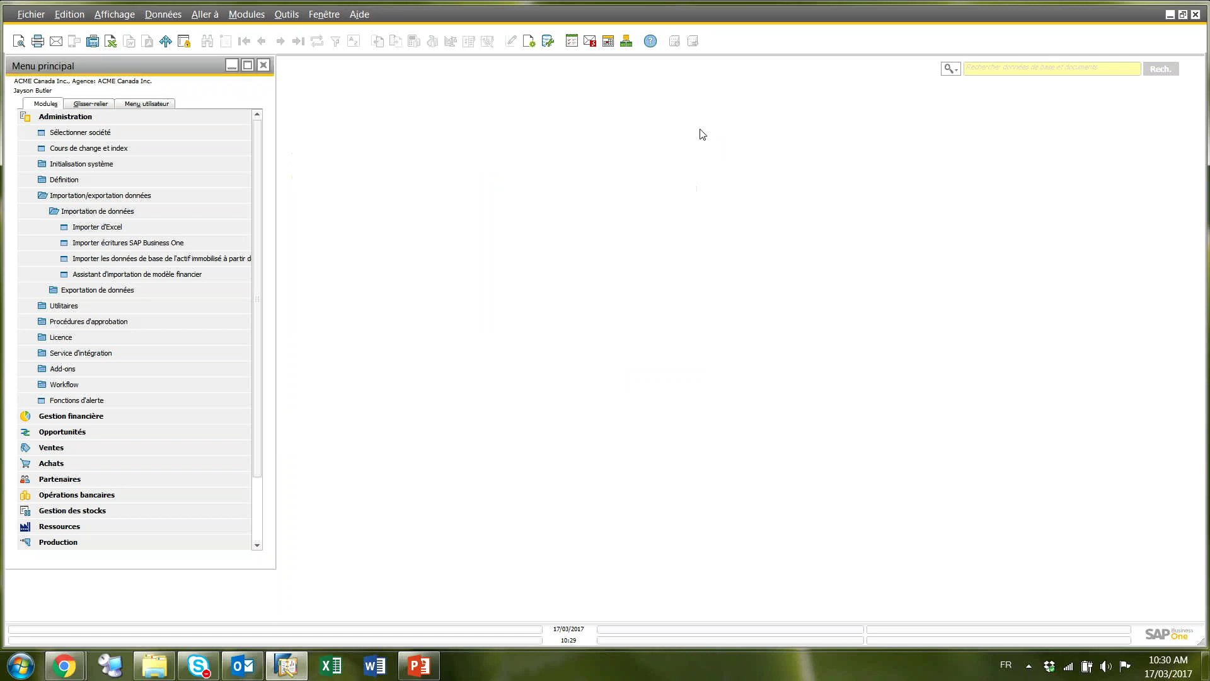